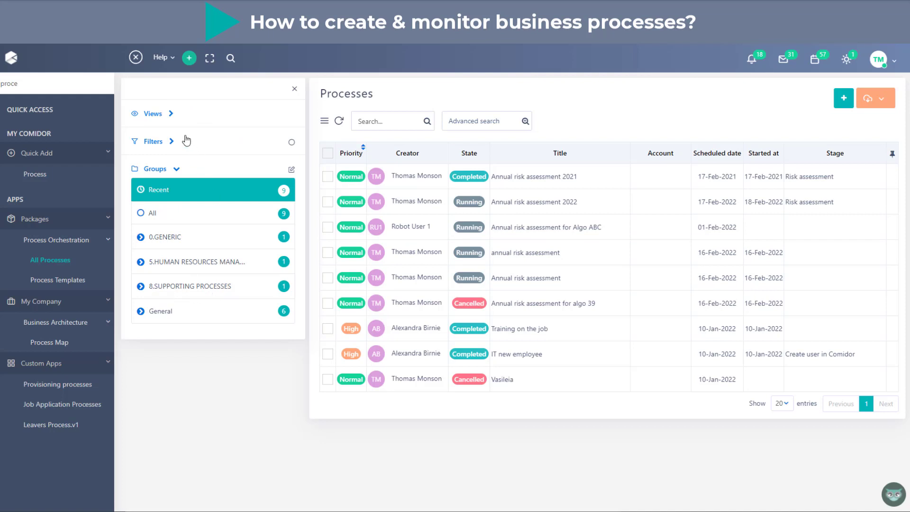
- Expand the process list filters and review the available period, state and access options
{"action": "left_click", "coordinate": [170, 142]}
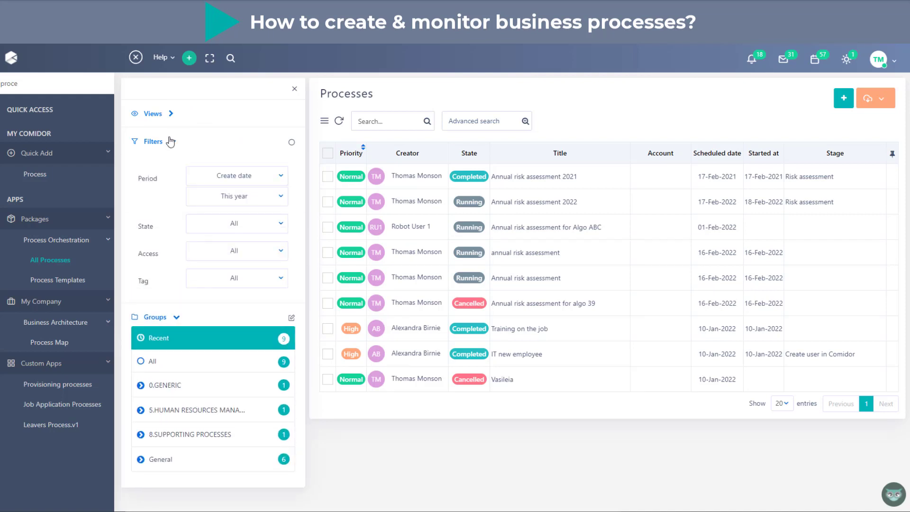
{"action": "left_click", "coordinate": [251, 200]}
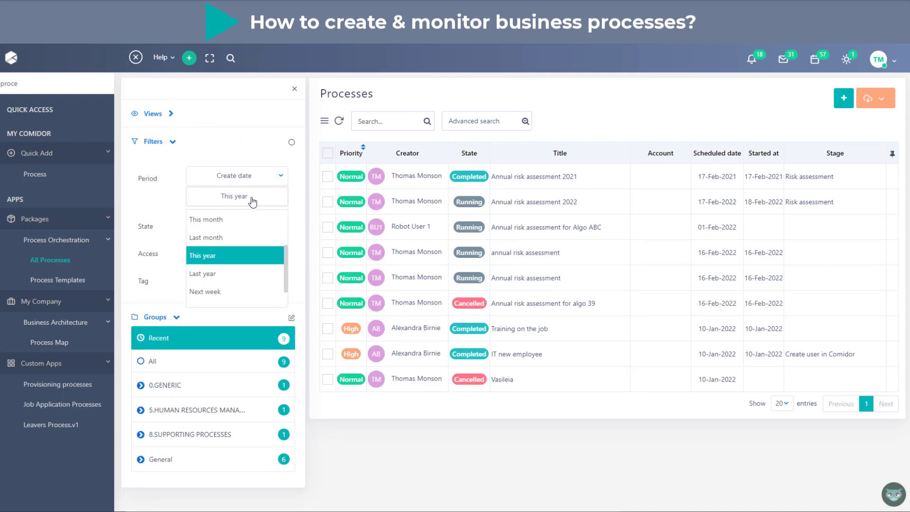
{"action": "left_click", "coordinate": [252, 201]}
{"action": "left_click", "coordinate": [253, 225]}
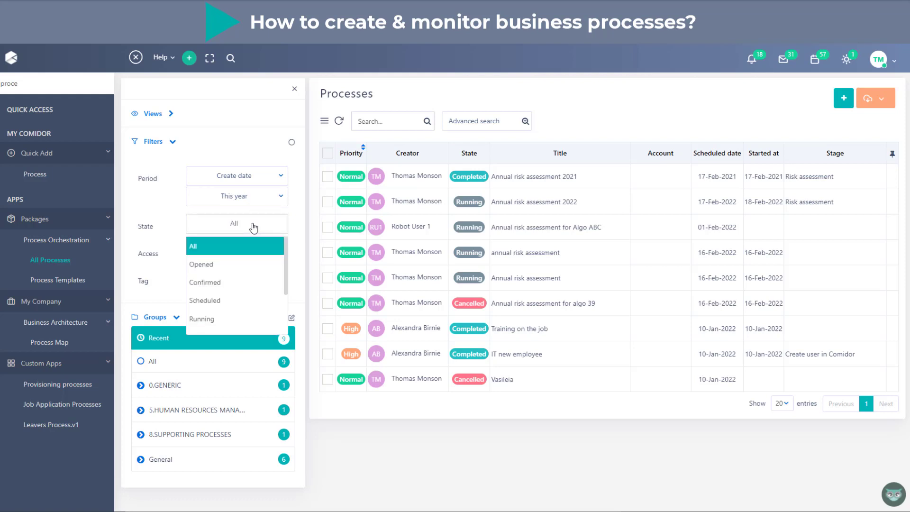
{"action": "left_click", "coordinate": [254, 228]}
{"action": "left_click", "coordinate": [254, 251]}
{"action": "left_click", "coordinate": [253, 251]}
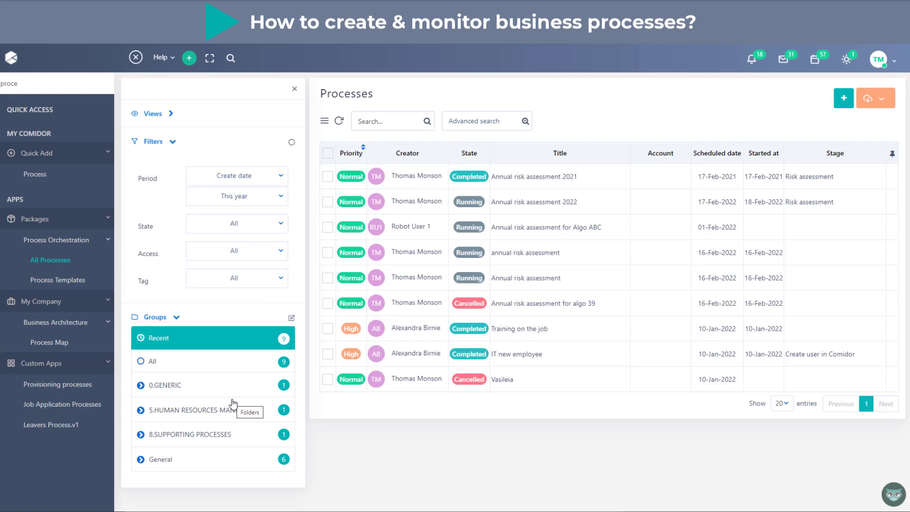
- Change the first grouping level of the process list to Month
{"action": "left_click", "coordinate": [292, 319]}
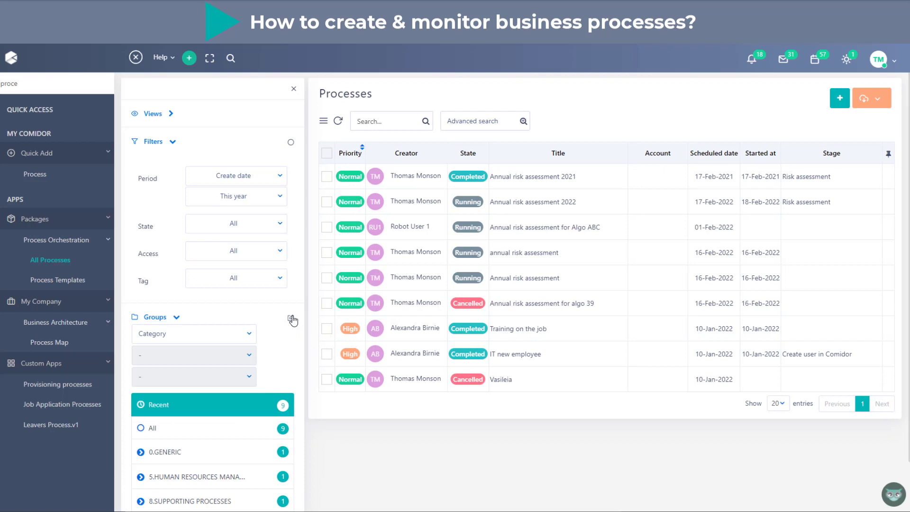
{"action": "left_click", "coordinate": [230, 335]}
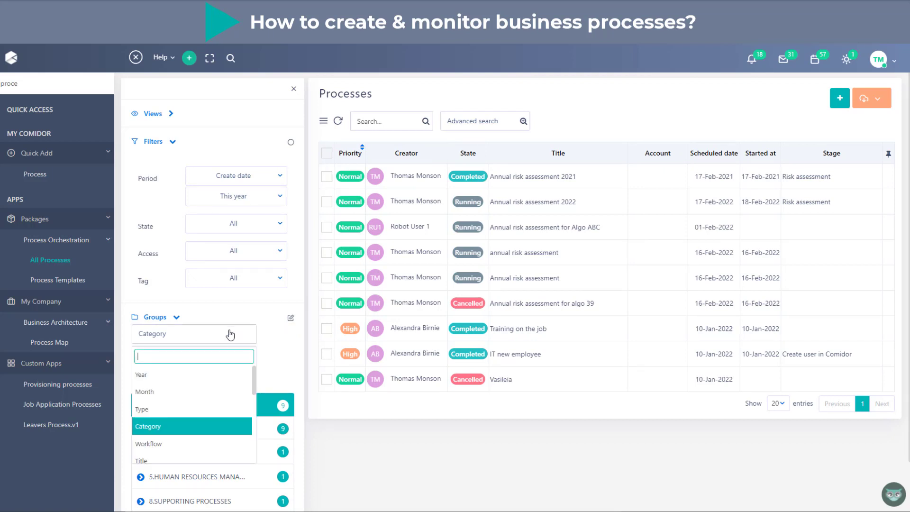
{"action": "left_click", "coordinate": [215, 397]}
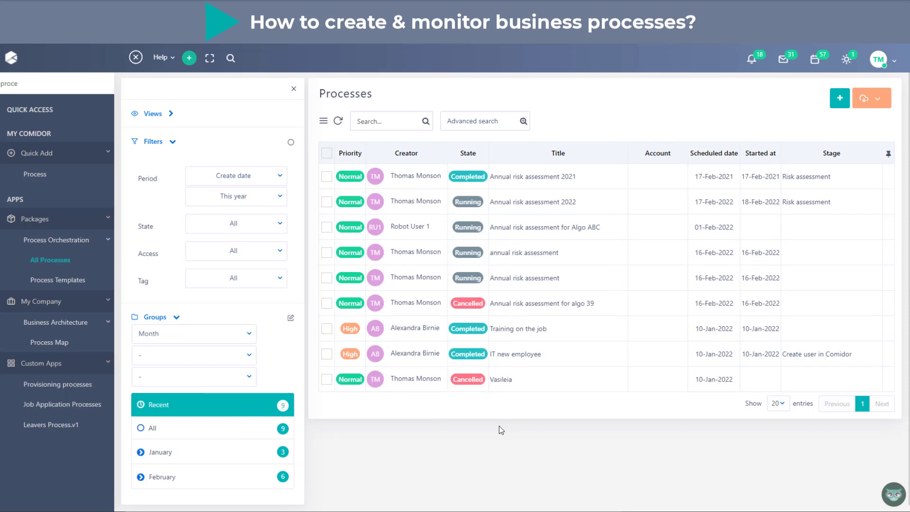
{"action": "left_click", "coordinate": [136, 57]}
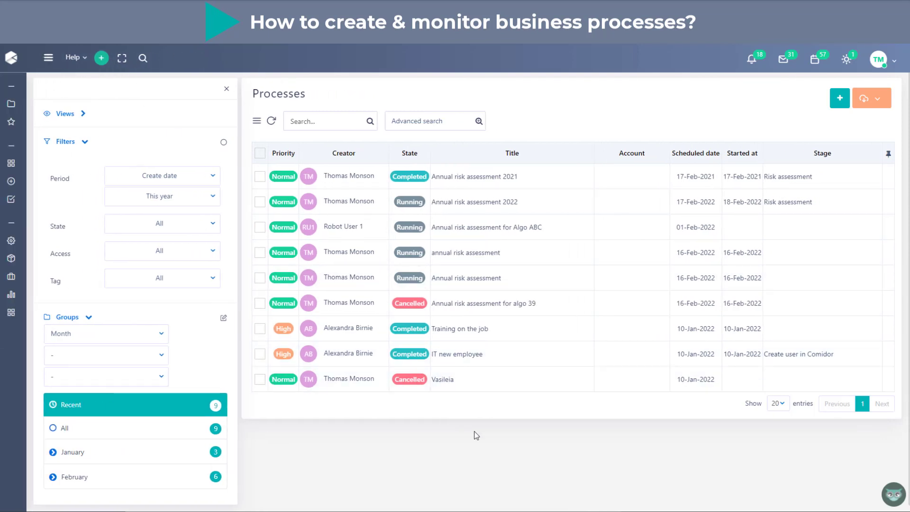
{"action": "left_click", "coordinate": [840, 98]}
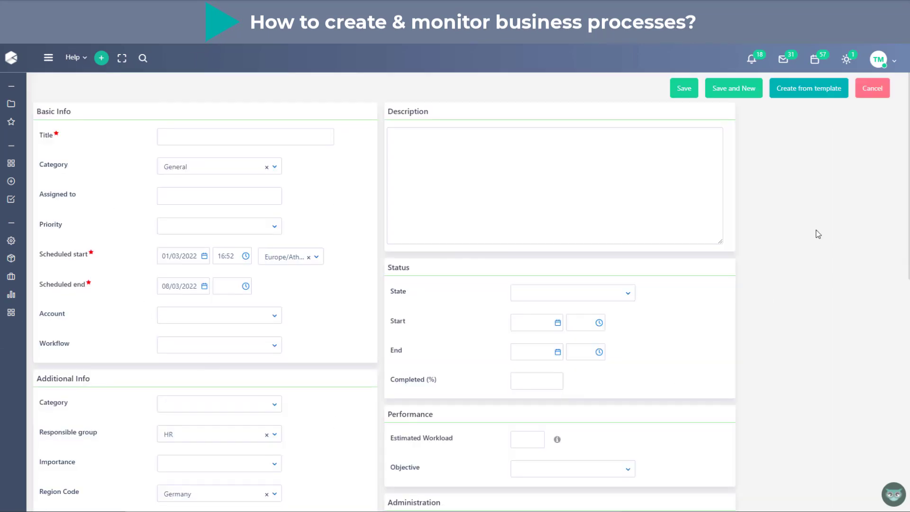
{"action": "left_click", "coordinate": [878, 97]}
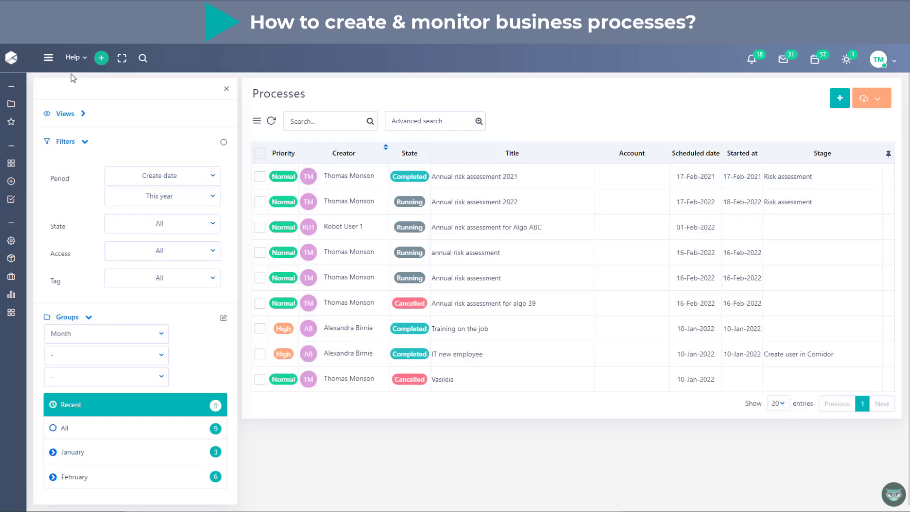
- Start a new process through Quick Add and title it "Training Process"
{"action": "left_click", "coordinate": [47, 58]}
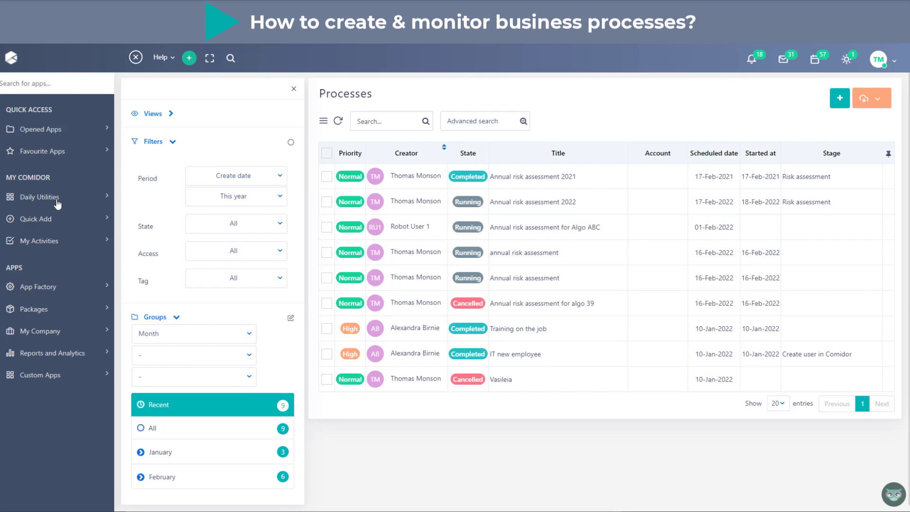
{"action": "left_click", "coordinate": [56, 217]}
{"action": "left_click", "coordinate": [63, 420]}
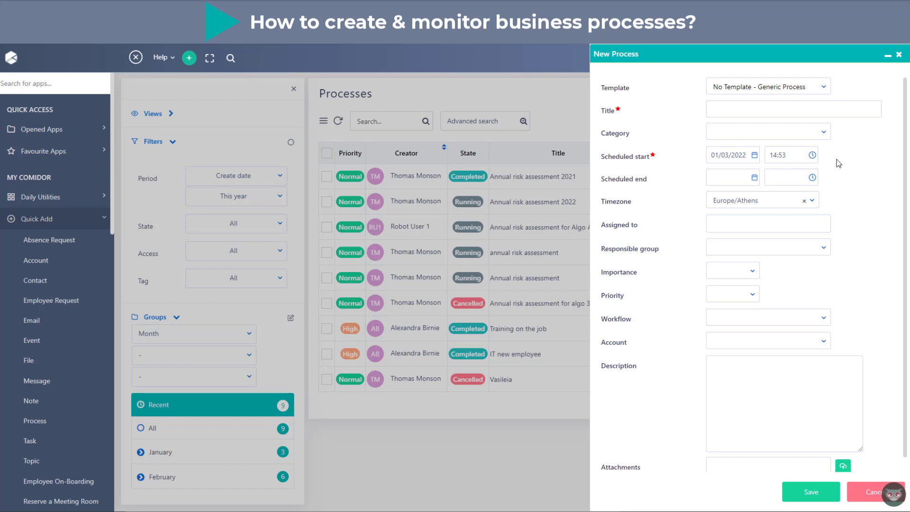
{"action": "left_click", "coordinate": [815, 97]}
{"action": "left_click", "coordinate": [815, 96]}
{"action": "left_click", "coordinate": [836, 109]}
{"action": "type", "text": "Training Process"}
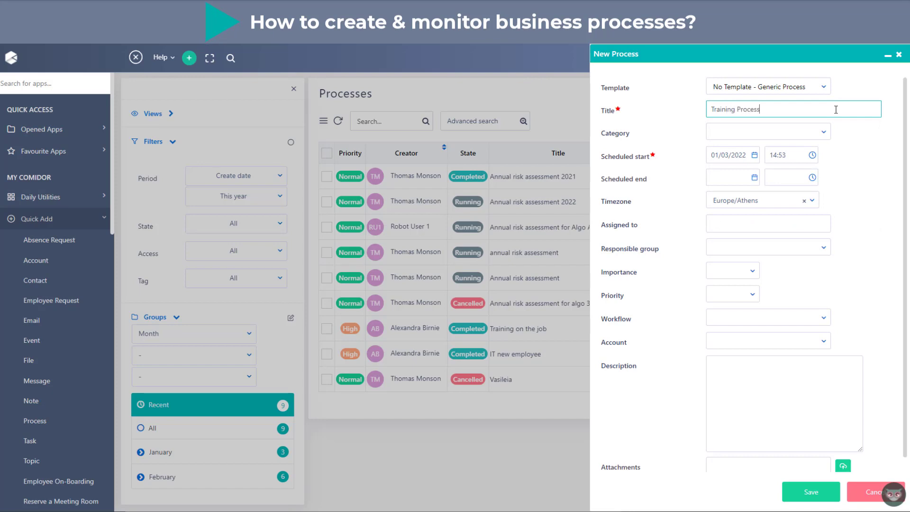
{"action": "left_click", "coordinate": [866, 147]}
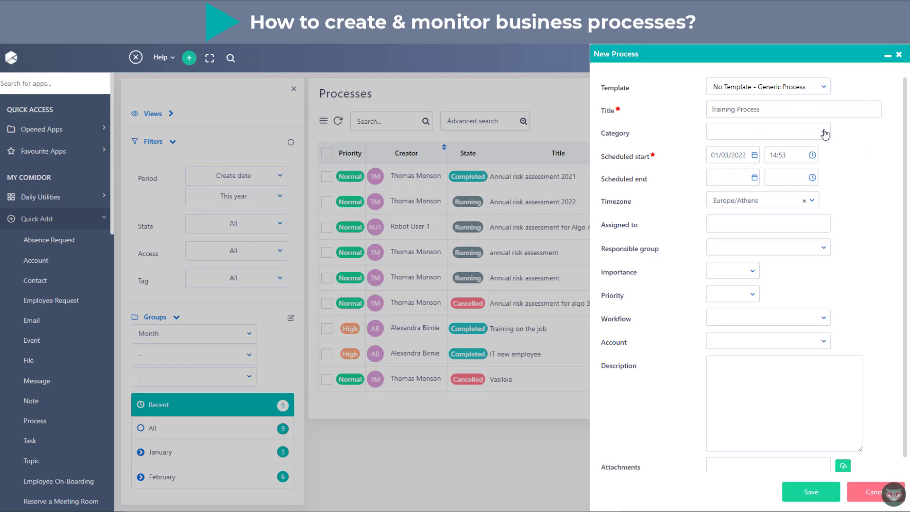
{"action": "left_click", "coordinate": [825, 134]}
{"action": "scroll", "coordinate": [806, 182], "scroll_direction": "down", "scroll_amount": 5}
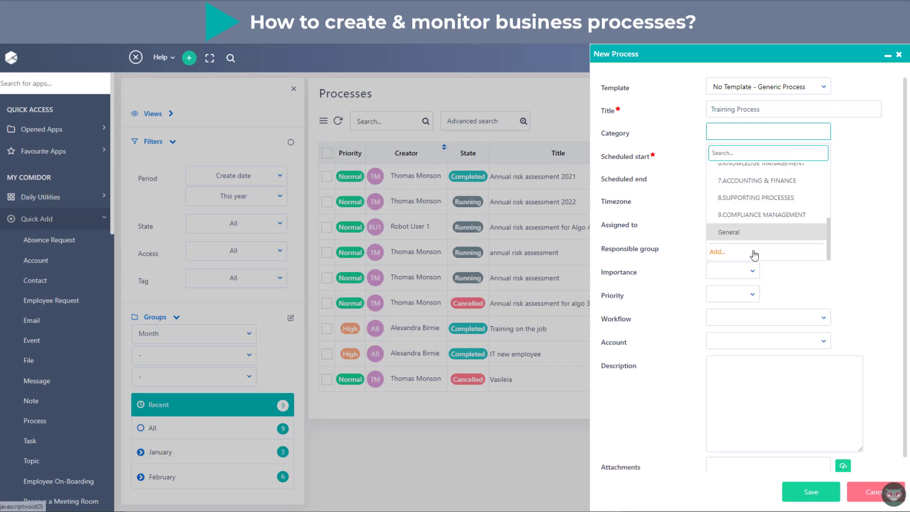
{"action": "left_click", "coordinate": [755, 255]}
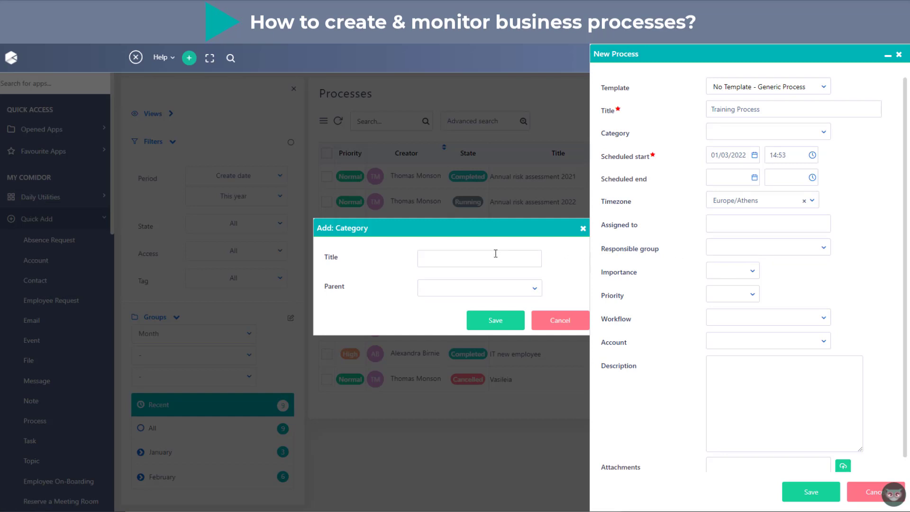
{"action": "left_click", "coordinate": [584, 229]}
- Set the new process's category to 5.HUMAN RESOURCES MANAGEMENT
{"action": "left_click", "coordinate": [785, 136]}
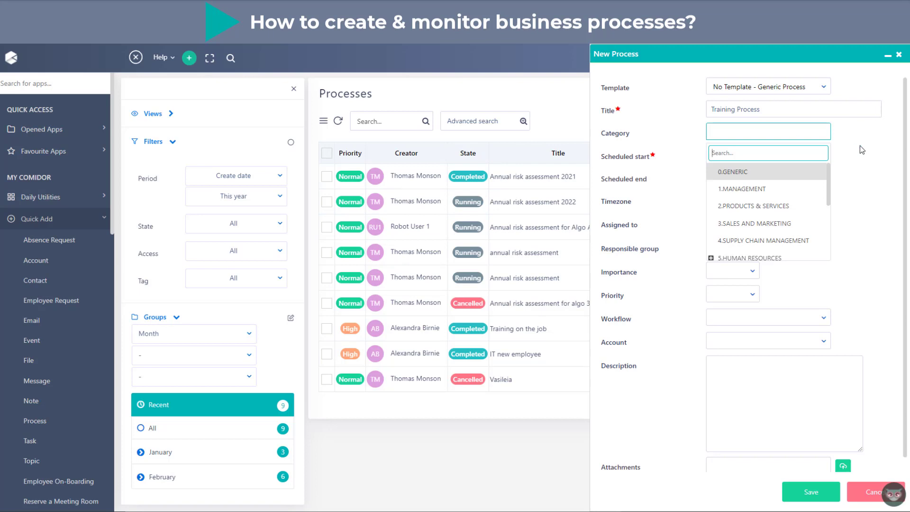
{"action": "scroll", "coordinate": [775, 219], "scroll_direction": "down", "scroll_amount": 1}
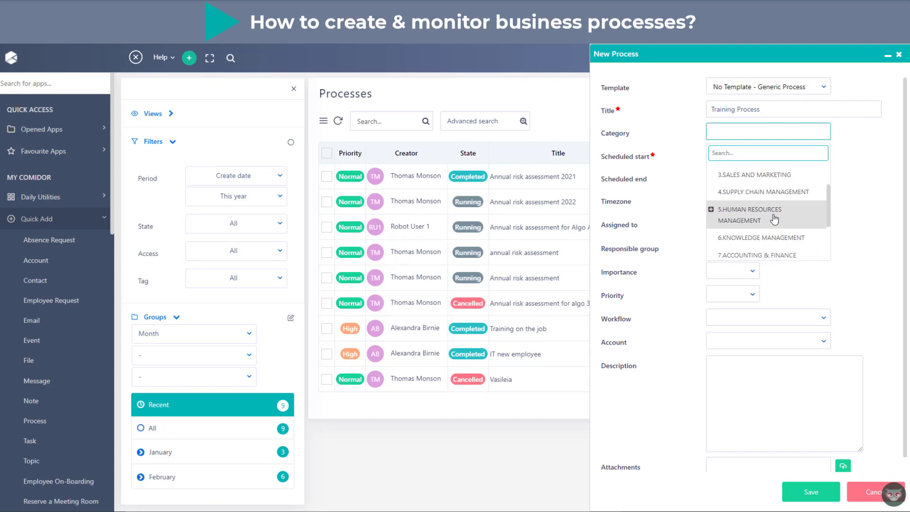
{"action": "left_click", "coordinate": [758, 214]}
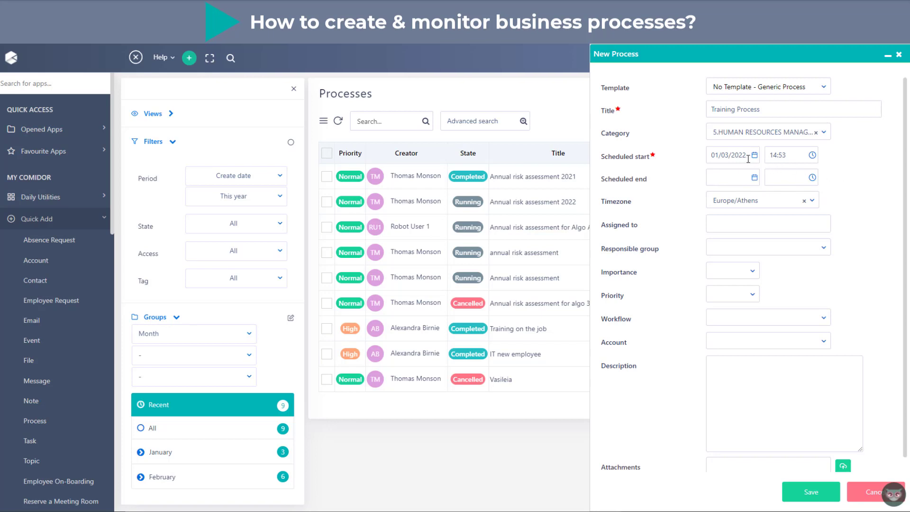
- Set the scheduled start time to 10:00 and the scheduled end to 23/03/2022 at 12:00
{"action": "left_click", "coordinate": [794, 155]}
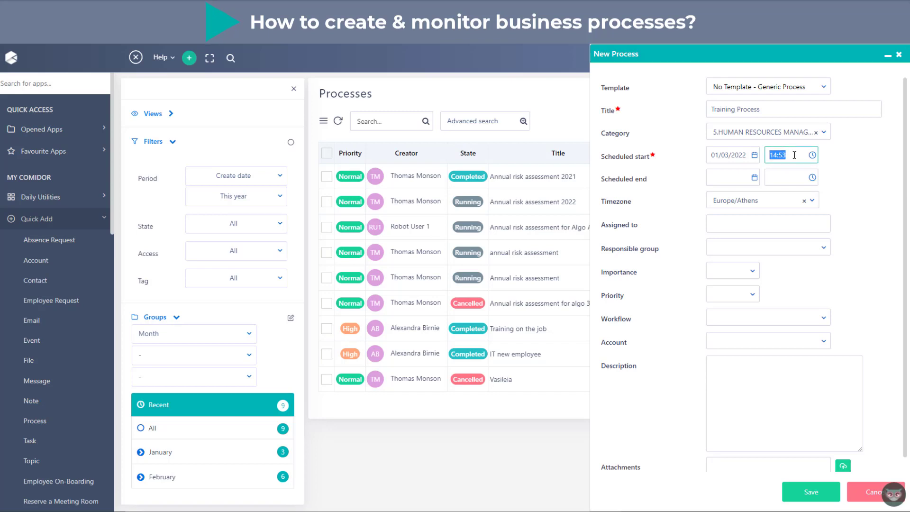
{"action": "type", "text": "10:00"}
{"action": "key", "text": "Tab"}
{"action": "left_click", "coordinate": [748, 177]}
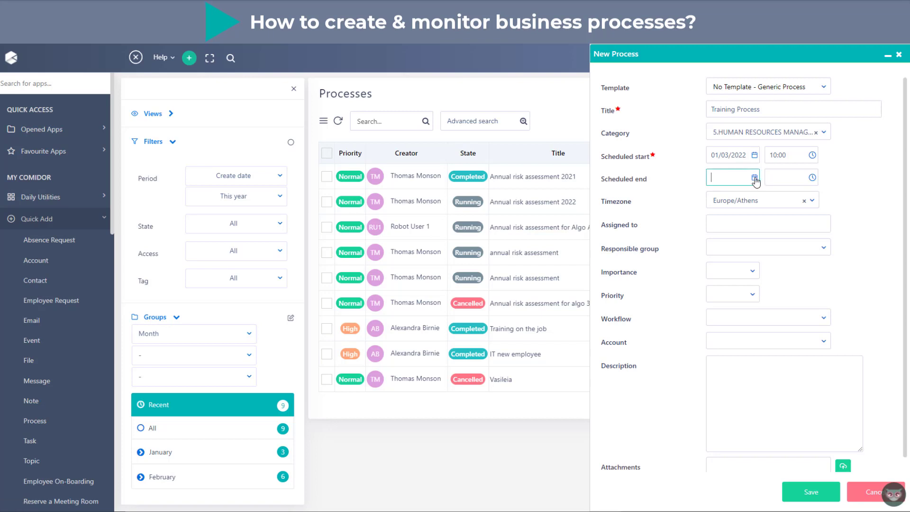
{"action": "left_click", "coordinate": [755, 178]}
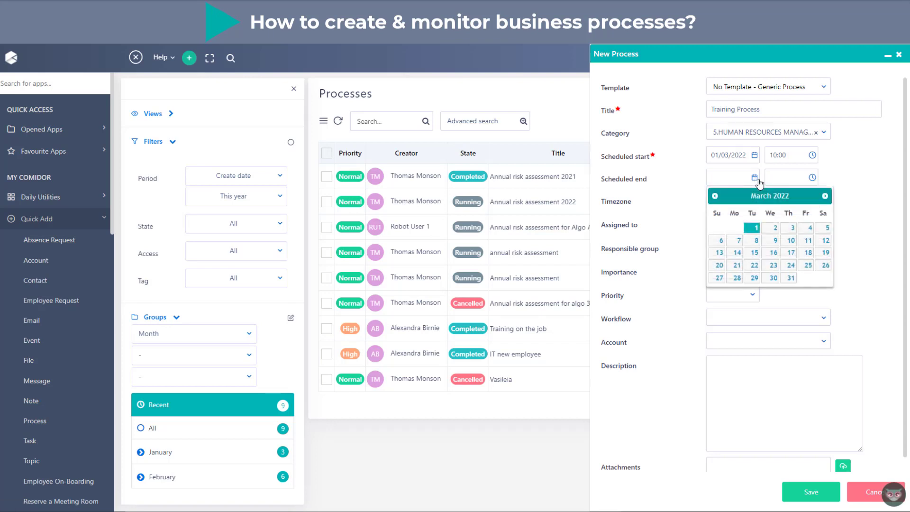
{"action": "left_click", "coordinate": [774, 267]}
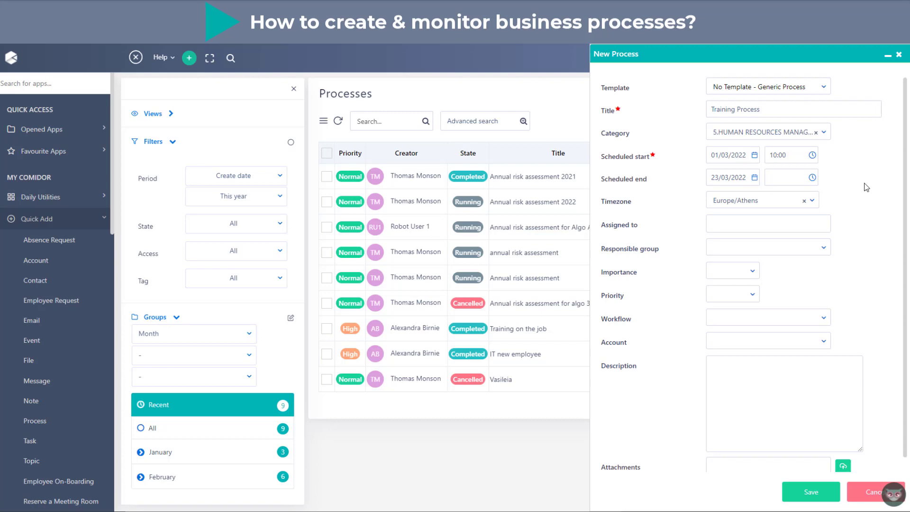
{"action": "left_click", "coordinate": [795, 176]}
{"action": "type", "text": "12:00"}
- Assign the new process to the responsible employee from the list of users
{"action": "left_click", "coordinate": [738, 222]}
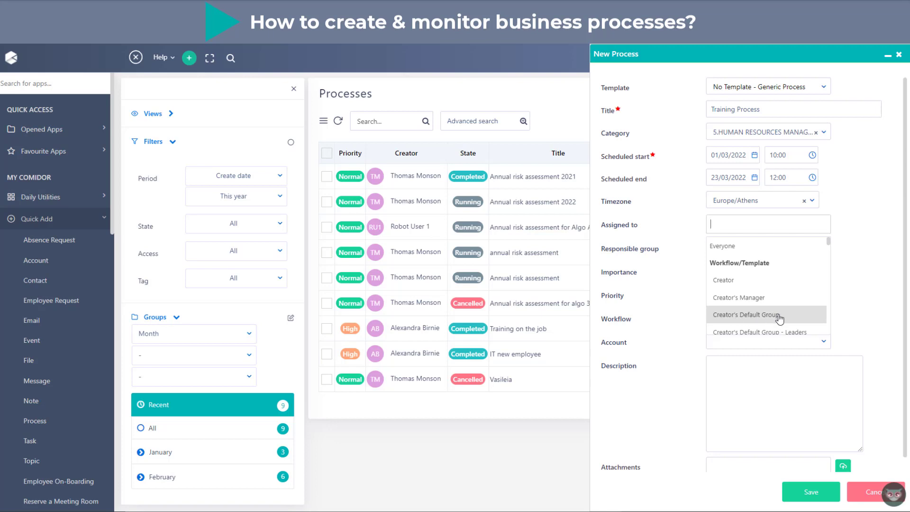
{"action": "scroll", "coordinate": [803, 301], "scroll_direction": "down", "scroll_amount": 4}
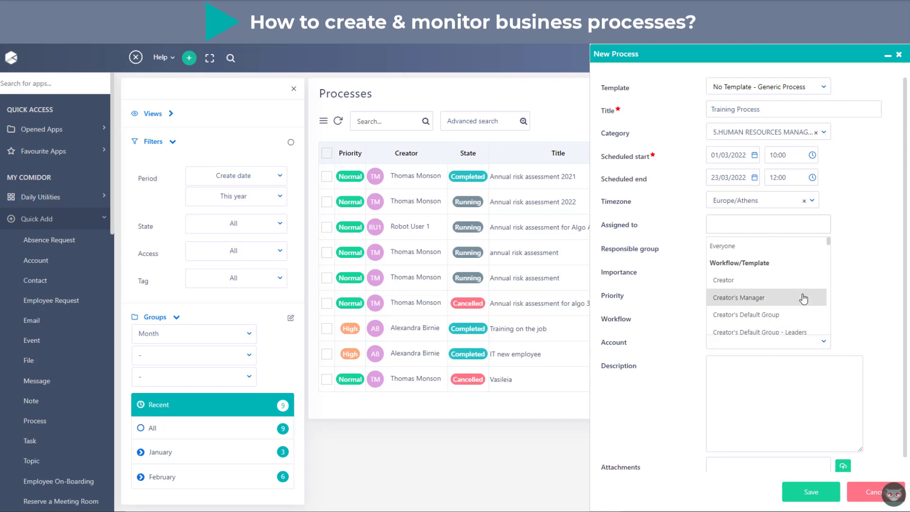
{"action": "scroll", "coordinate": [804, 298], "scroll_direction": "down", "scroll_amount": 5}
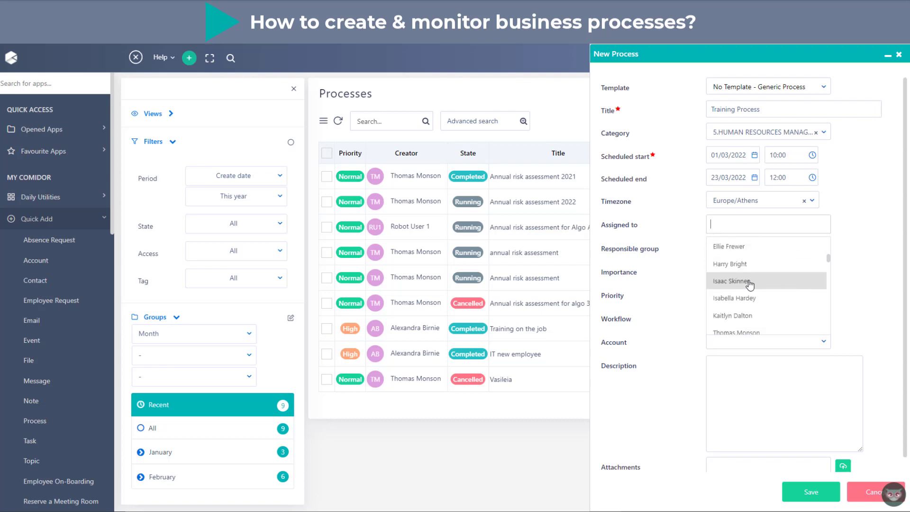
{"action": "type", "text": "kai"}
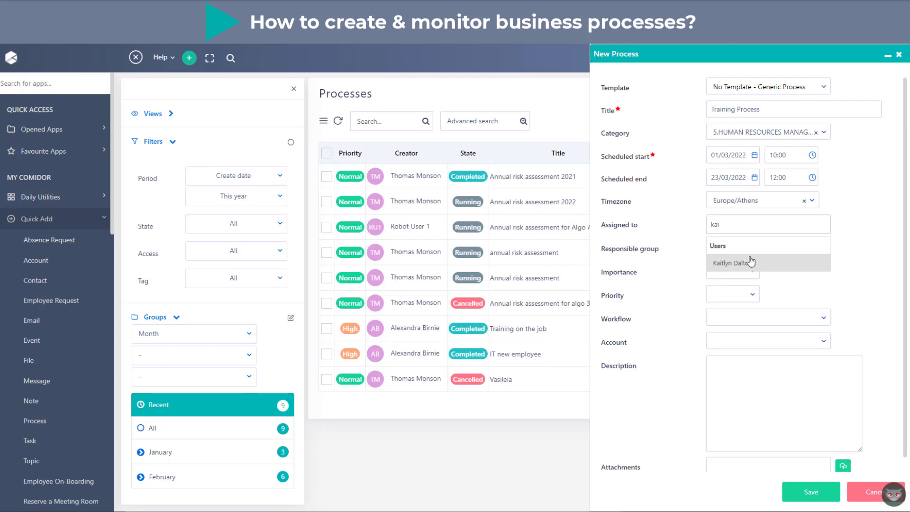
{"action": "left_click", "coordinate": [751, 263]}
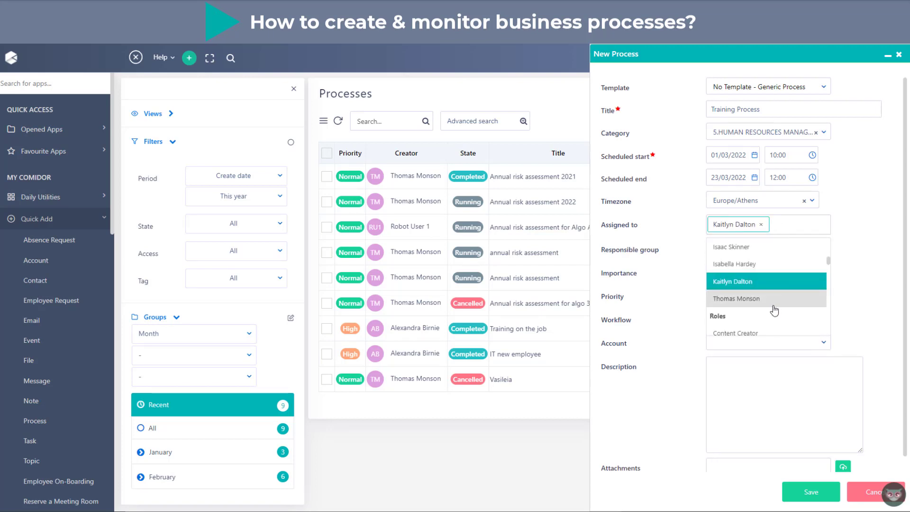
- Add the HR group as a second assignee of the new process
{"action": "scroll", "coordinate": [775, 304], "scroll_direction": "down", "scroll_amount": 2}
{"action": "scroll", "coordinate": [775, 310], "scroll_direction": "down", "scroll_amount": 5}
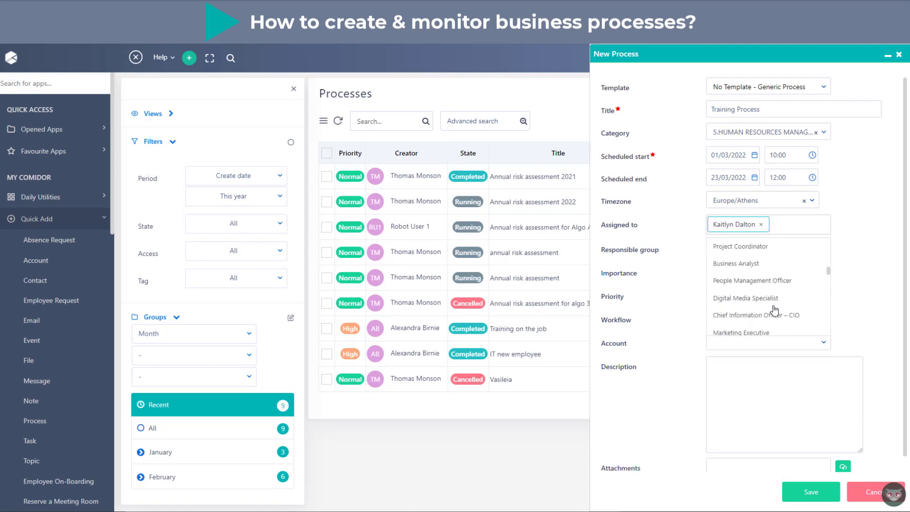
{"action": "scroll", "coordinate": [775, 310], "scroll_direction": "down", "scroll_amount": 6}
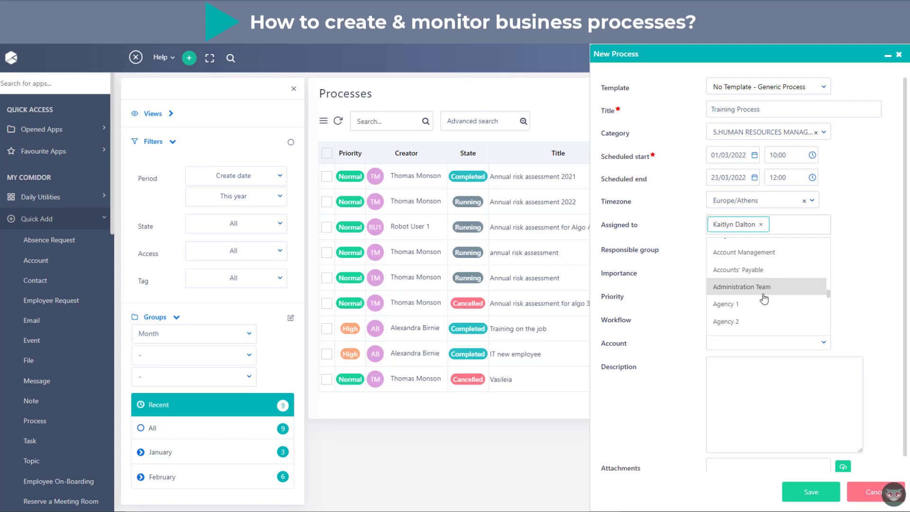
{"action": "type", "text": "hr"}
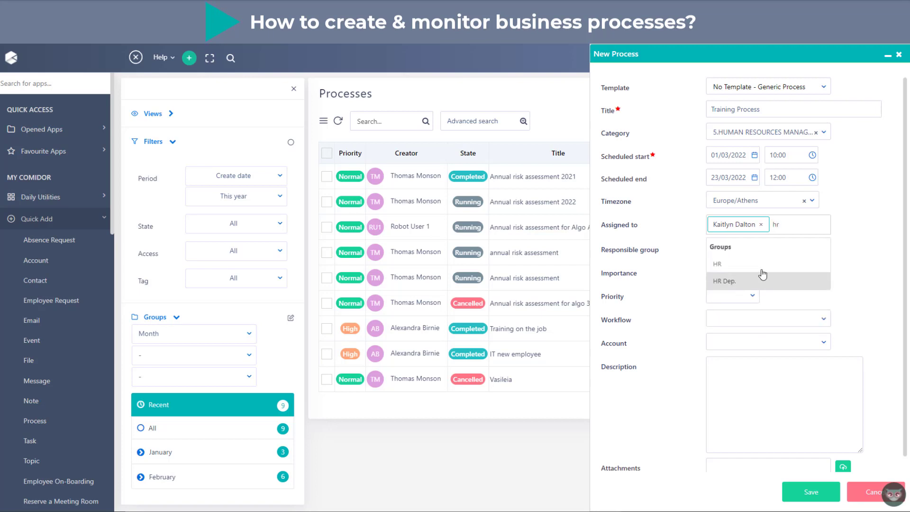
{"action": "left_click", "coordinate": [763, 275]}
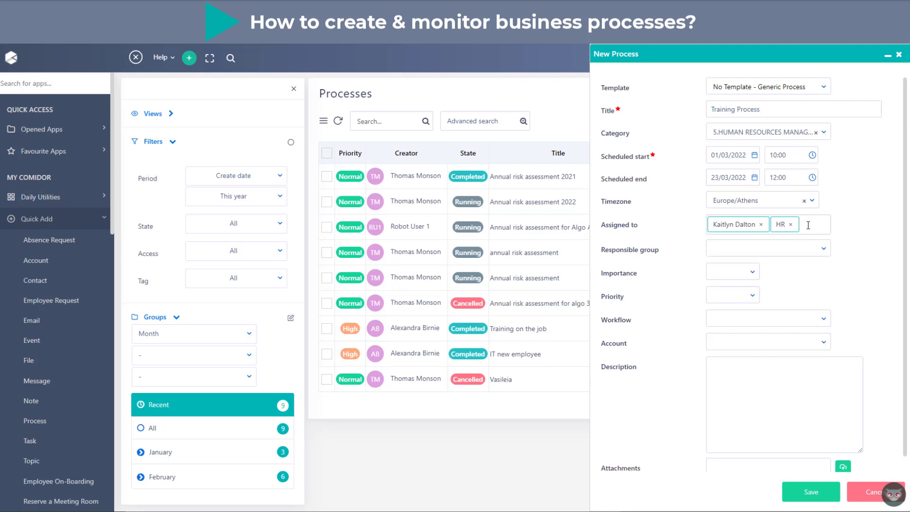
- Review the options for the responsible group and importance without choosing any
{"action": "left_click", "coordinate": [780, 258]}
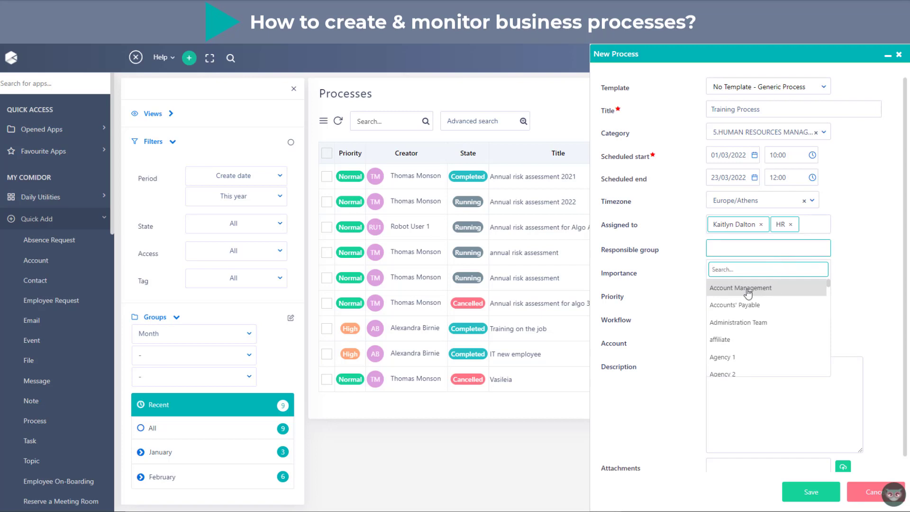
{"action": "left_click", "coordinate": [867, 273]}
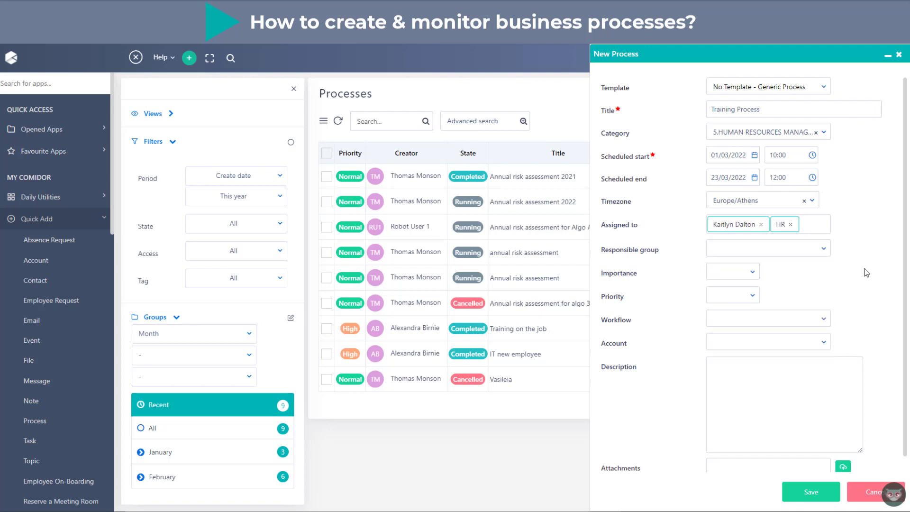
{"action": "left_click", "coordinate": [749, 277]}
{"action": "left_click", "coordinate": [750, 277]}
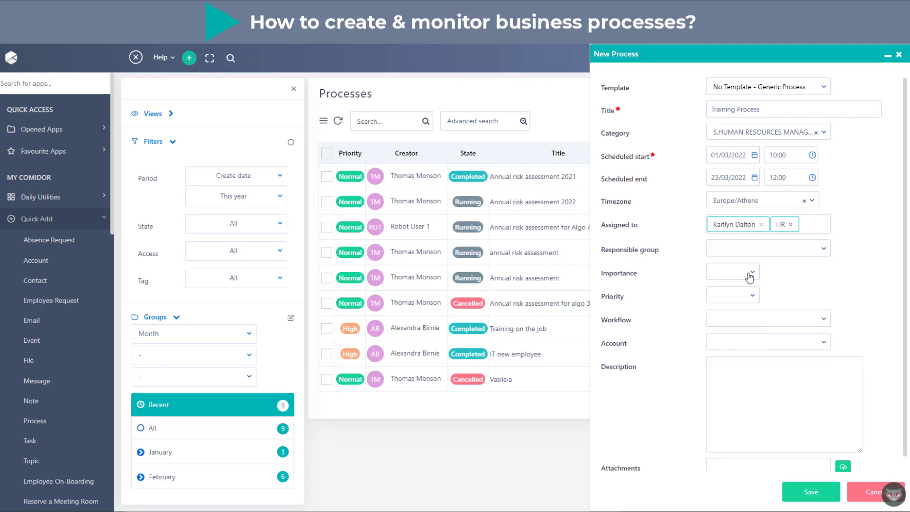
- Set the new process's priority to Normal and its account to Comidor
{"action": "left_click", "coordinate": [740, 296]}
{"action": "left_click", "coordinate": [720, 353]}
{"action": "left_click", "coordinate": [778, 343]}
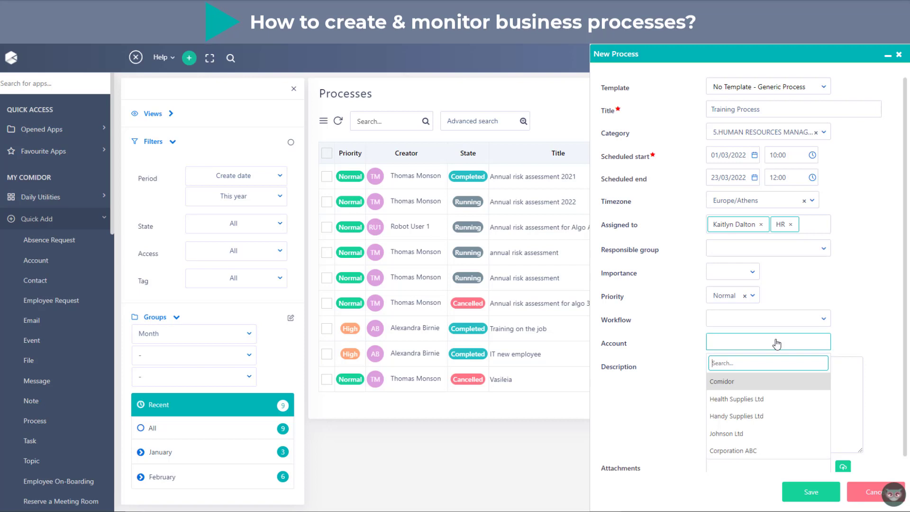
{"action": "left_click", "coordinate": [773, 382]}
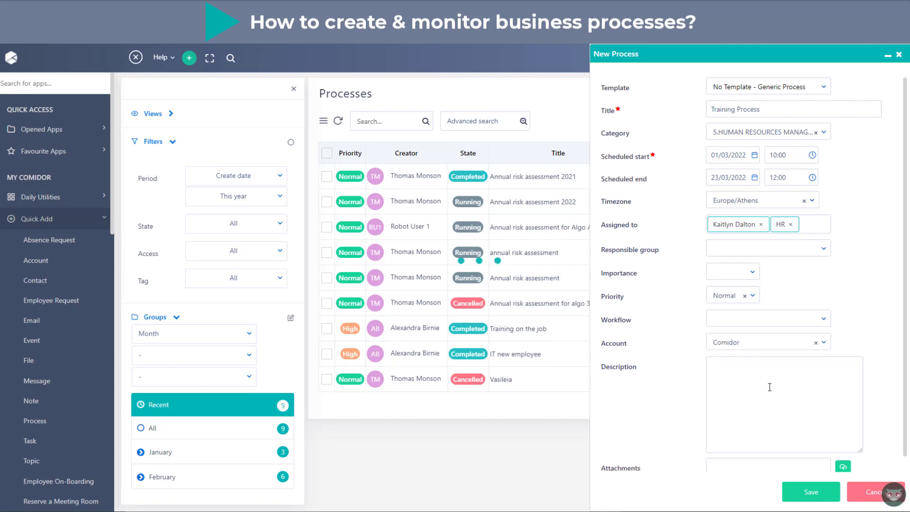
- Enter "this is a test process" as the description and save the new process
{"action": "scroll", "coordinate": [770, 387], "scroll_direction": "down", "scroll_amount": 1}
{"action": "left_click", "coordinate": [770, 387]}
{"action": "type", "text": "this is a "}
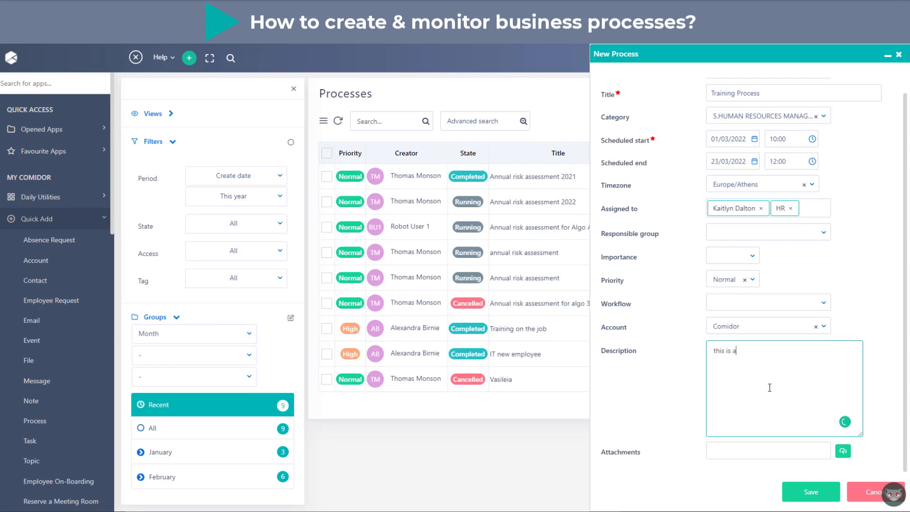
{"action": "type", "text": "test process"}
{"action": "left_click", "coordinate": [661, 452]}
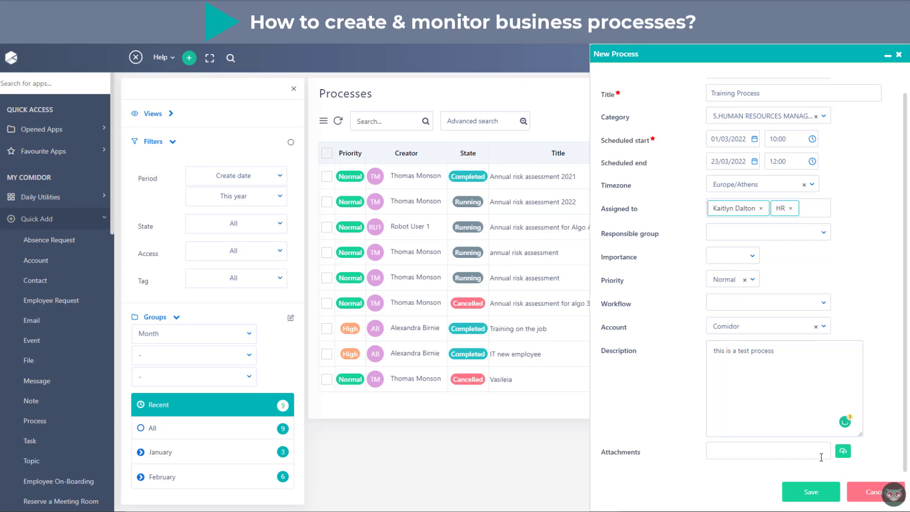
{"action": "left_click", "coordinate": [823, 496]}
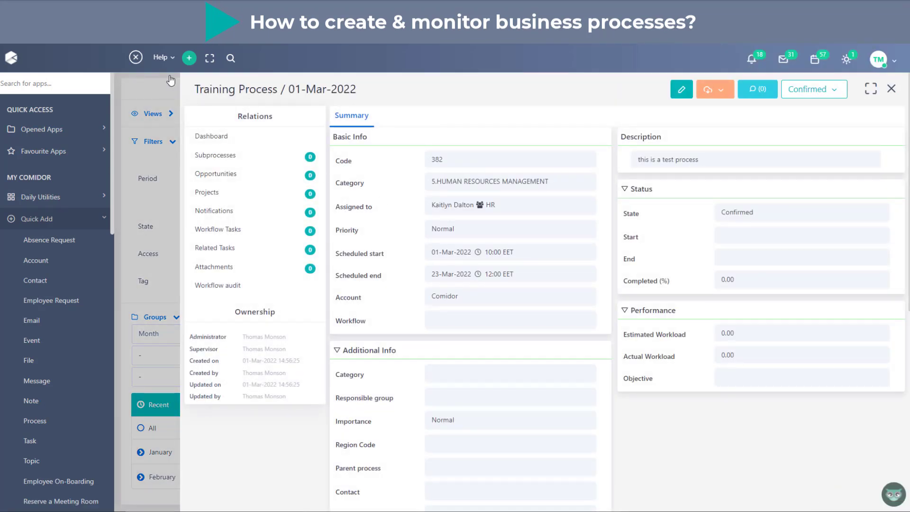
- Collapse the side navigation, close the new process's record and refresh the process list
{"action": "left_click", "coordinate": [137, 59]}
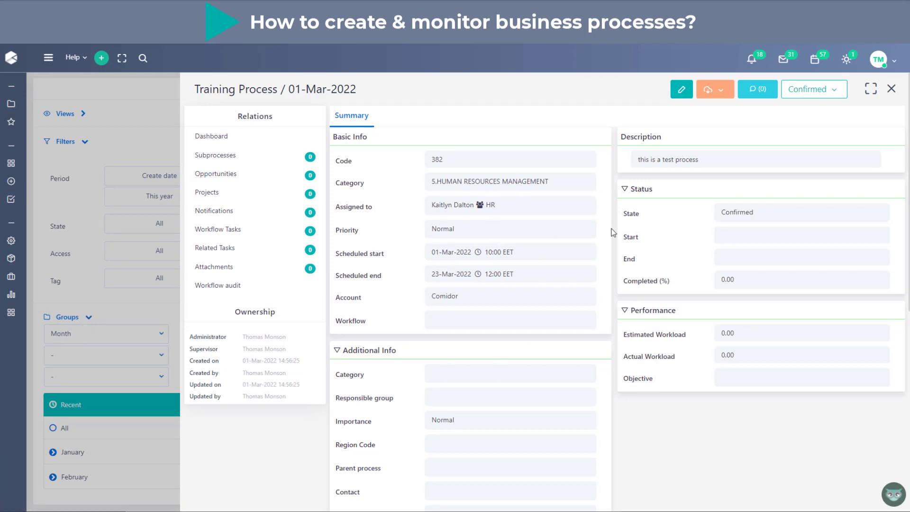
{"action": "left_click", "coordinate": [893, 90]}
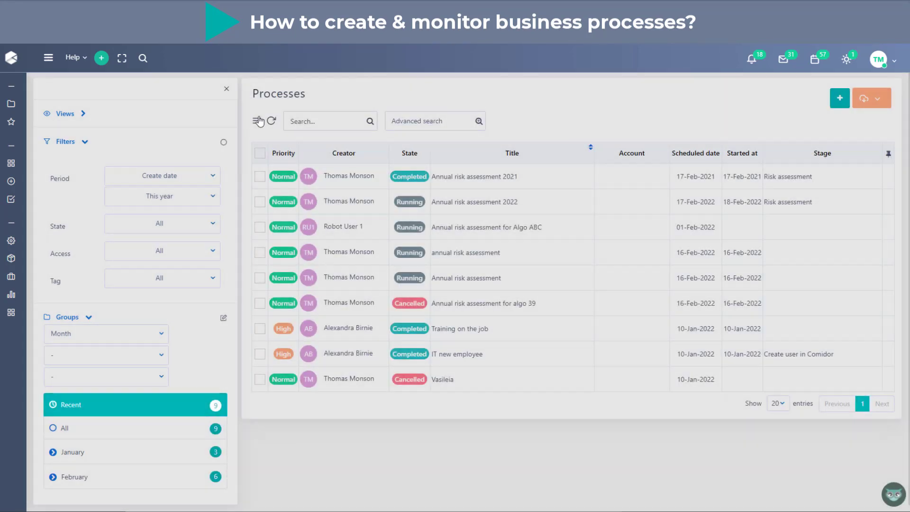
{"action": "left_click", "coordinate": [270, 122]}
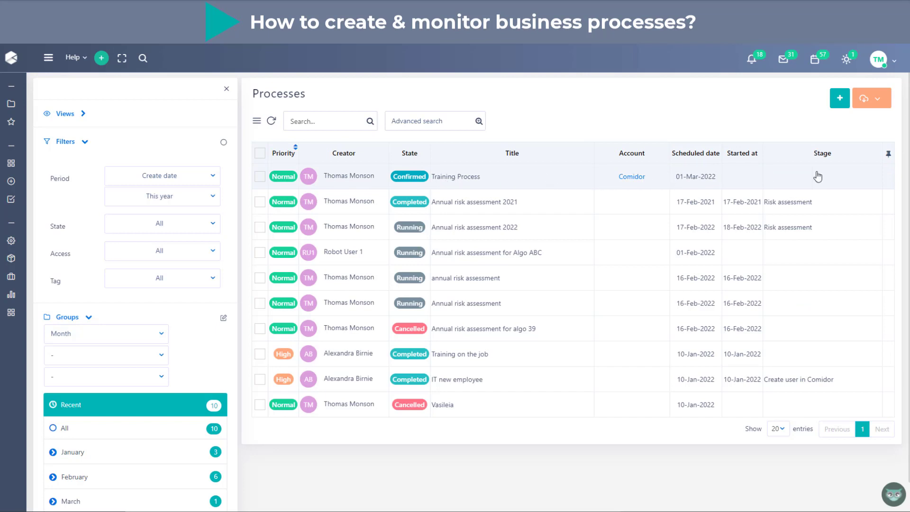
- Open the Training Process, review its editable fields without saving changes, and look over its additional actions
{"action": "left_click", "coordinate": [509, 186]}
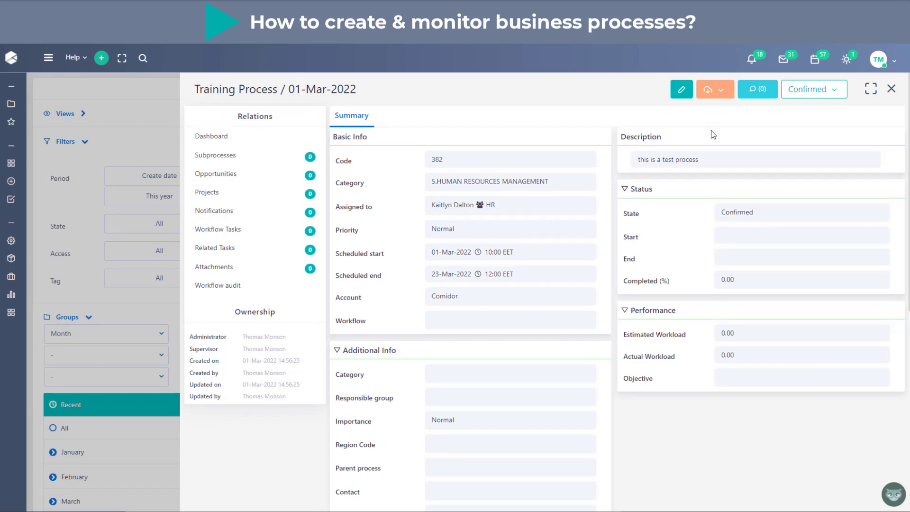
{"action": "left_click", "coordinate": [686, 98]}
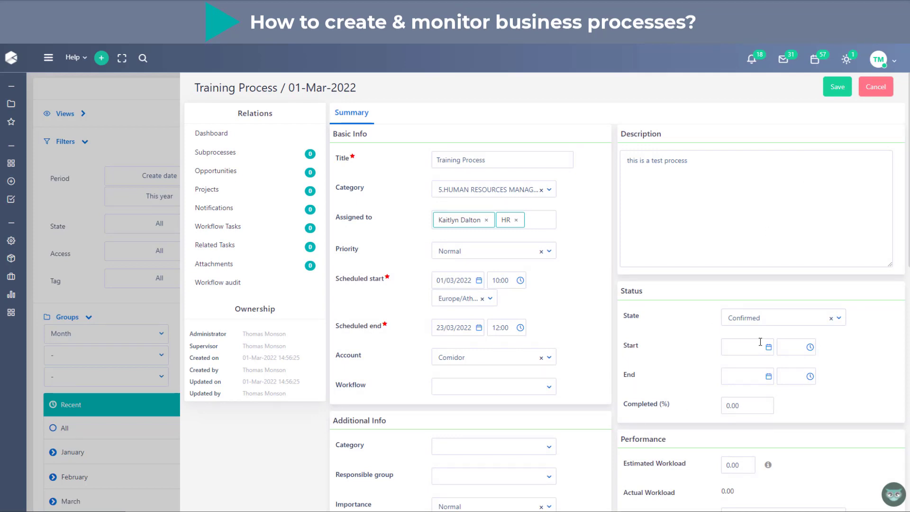
{"action": "scroll", "coordinate": [760, 342], "scroll_direction": "down", "scroll_amount": 5}
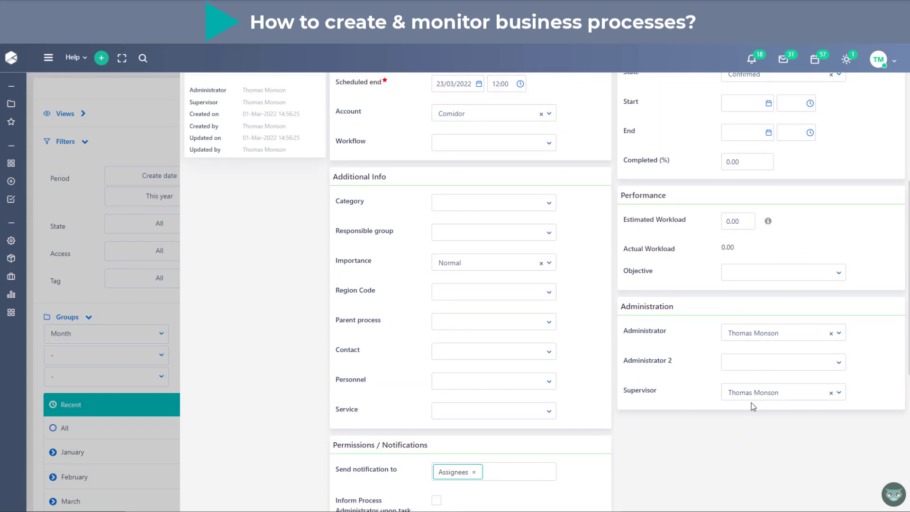
{"action": "scroll", "coordinate": [753, 406], "scroll_direction": "down", "scroll_amount": 3}
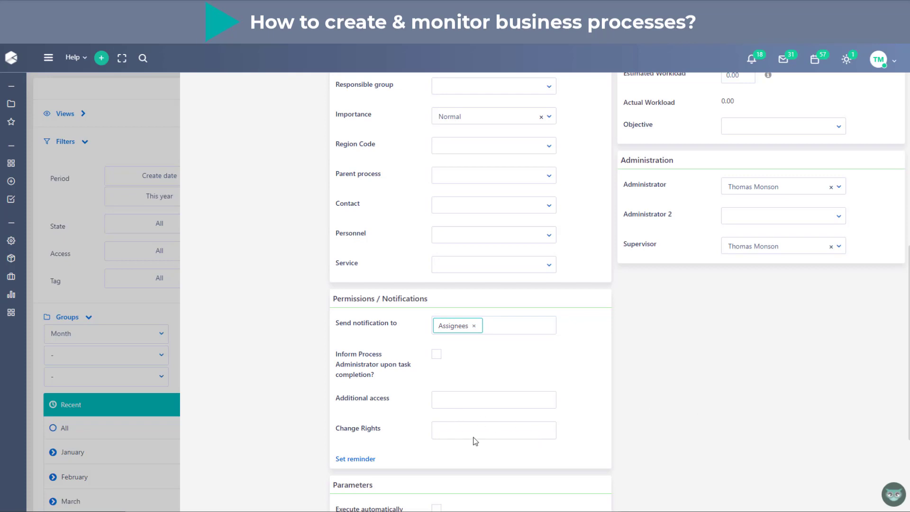
{"action": "scroll", "coordinate": [544, 426], "scroll_direction": "up", "scroll_amount": 5}
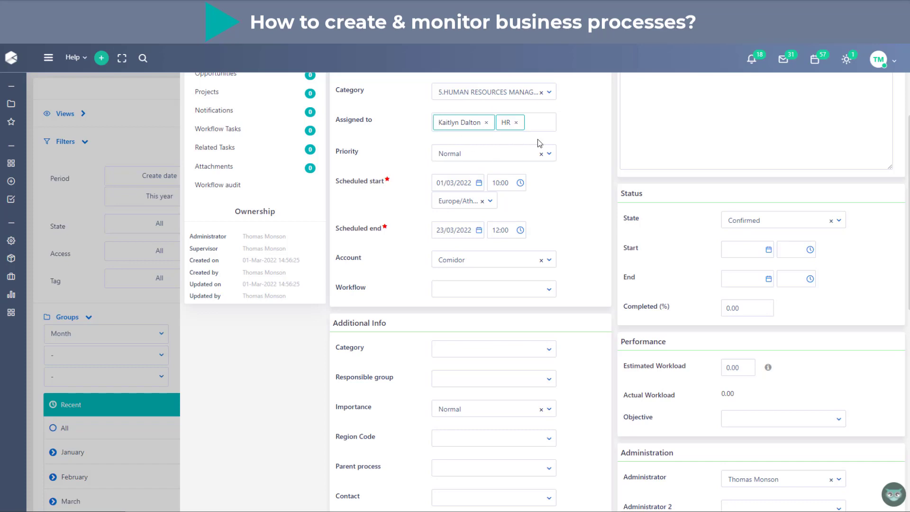
{"action": "scroll", "coordinate": [687, 280], "scroll_direction": "up", "scroll_amount": 2}
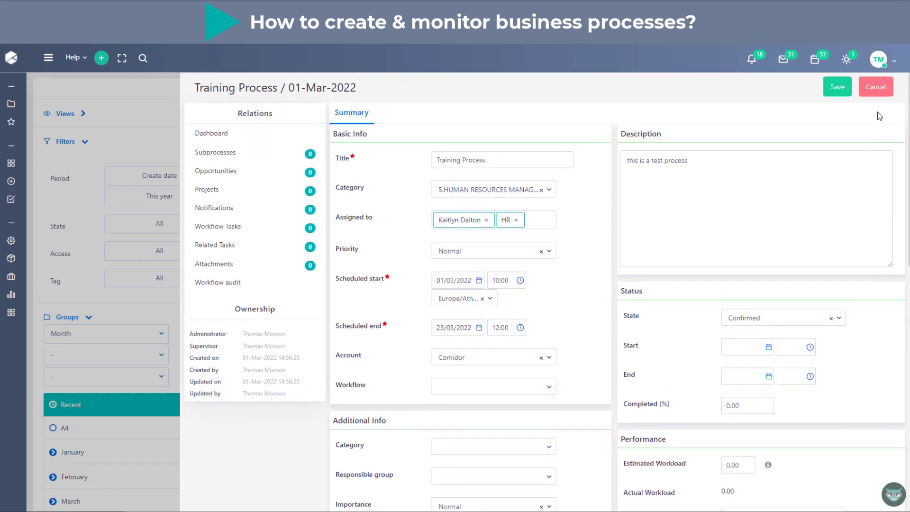
{"action": "left_click", "coordinate": [877, 87]}
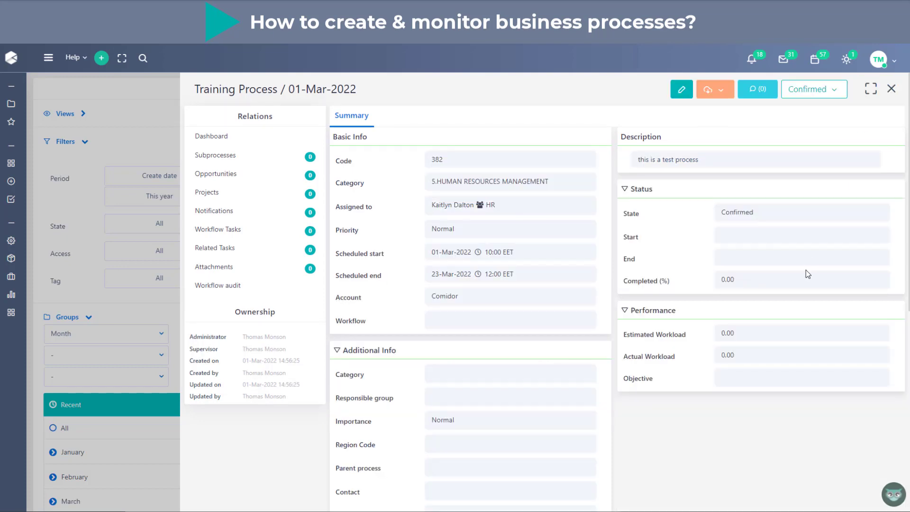
{"action": "left_click", "coordinate": [721, 99]}
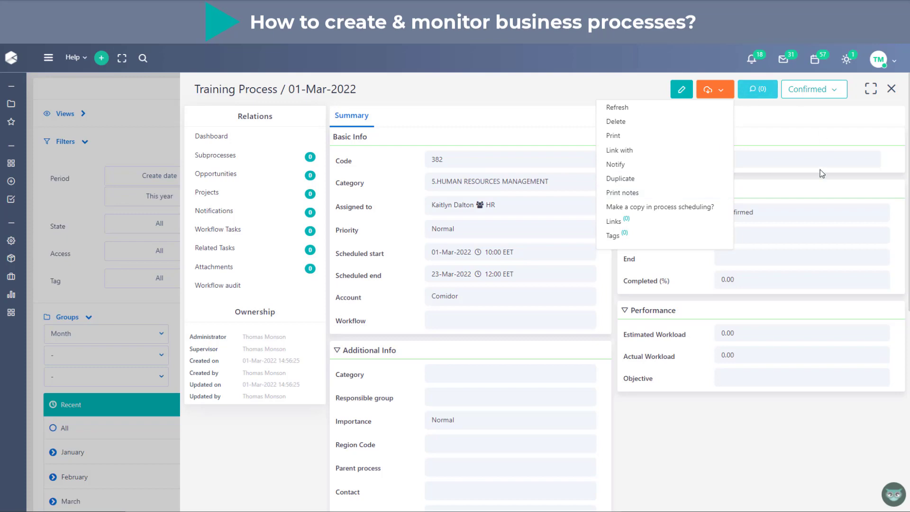
{"action": "left_click", "coordinate": [794, 150]}
- Post "test comment" as a comment on the Training Process and close the comments
{"action": "left_click", "coordinate": [757, 89]}
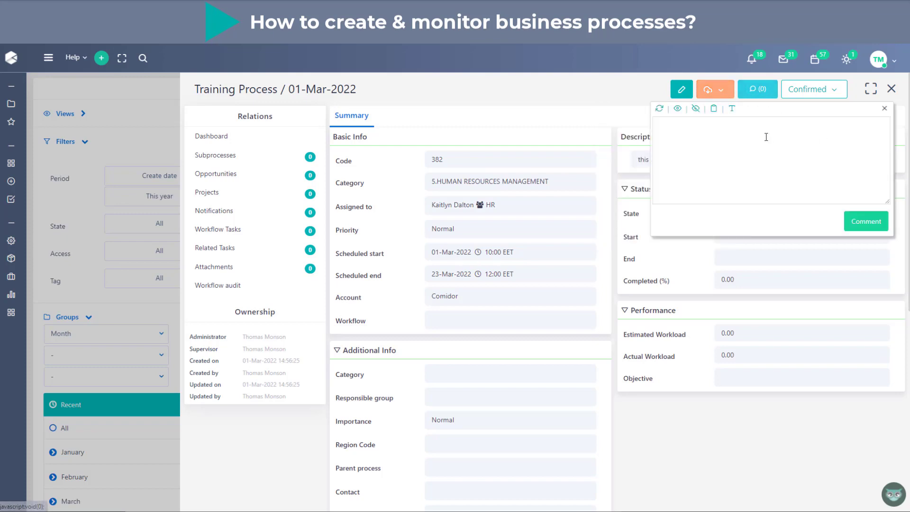
{"action": "left_click", "coordinate": [767, 137]}
{"action": "type", "text": "te"}
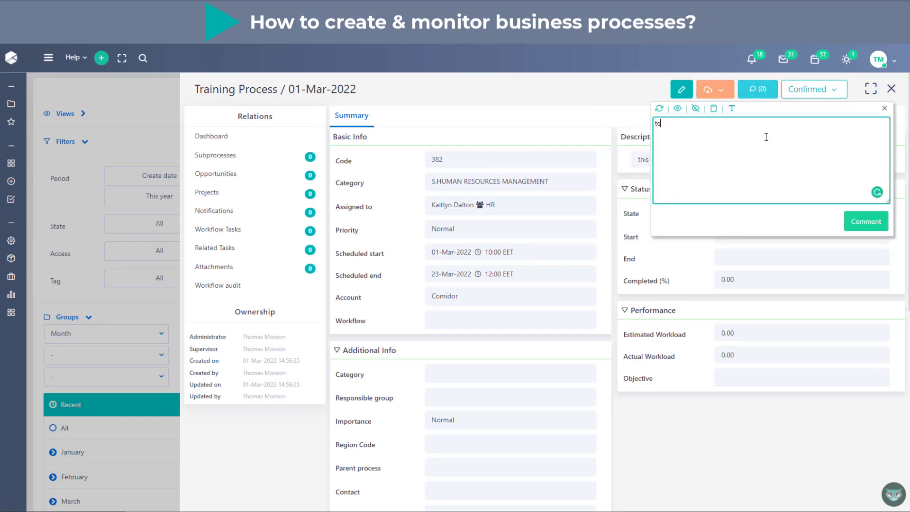
{"action": "type", "text": "st comment"}
{"action": "left_click", "coordinate": [868, 228]}
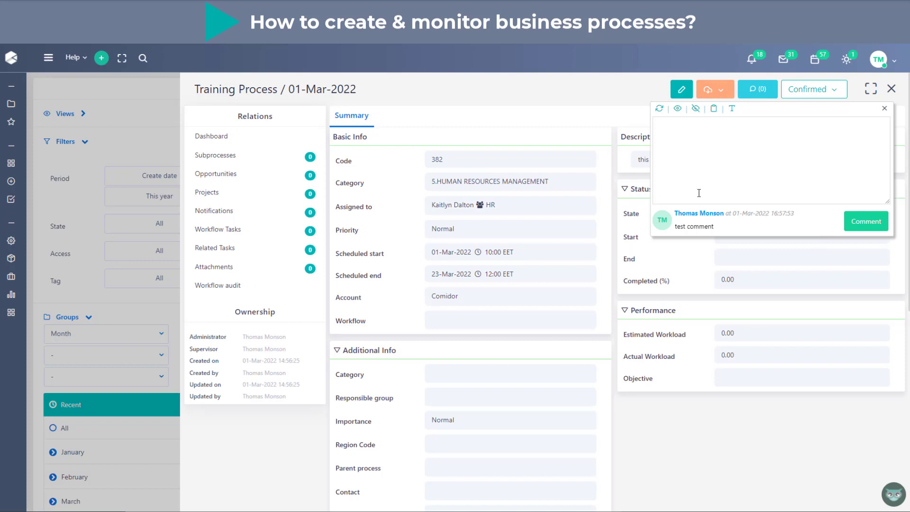
{"action": "left_click", "coordinate": [885, 109]}
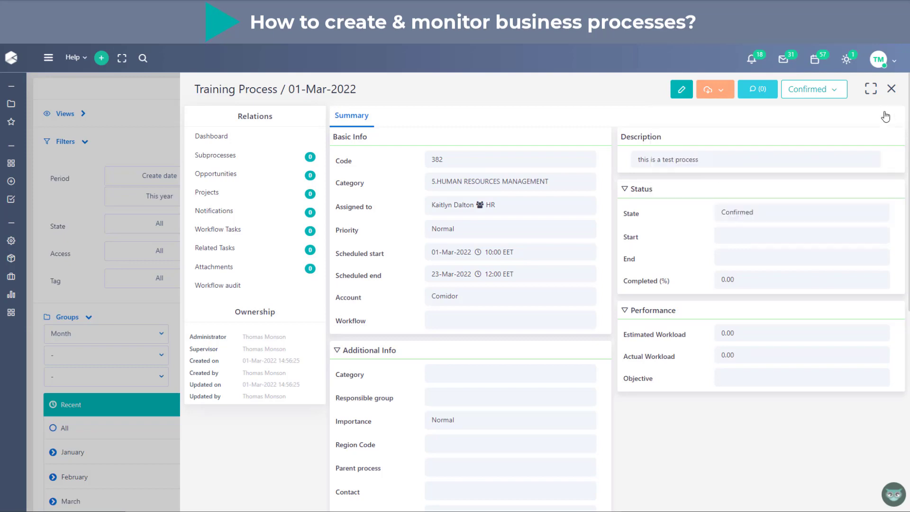
- Change the Training Process state to Running with the suggested start details, and refresh the record to check its start time
{"action": "left_click", "coordinate": [827, 98]}
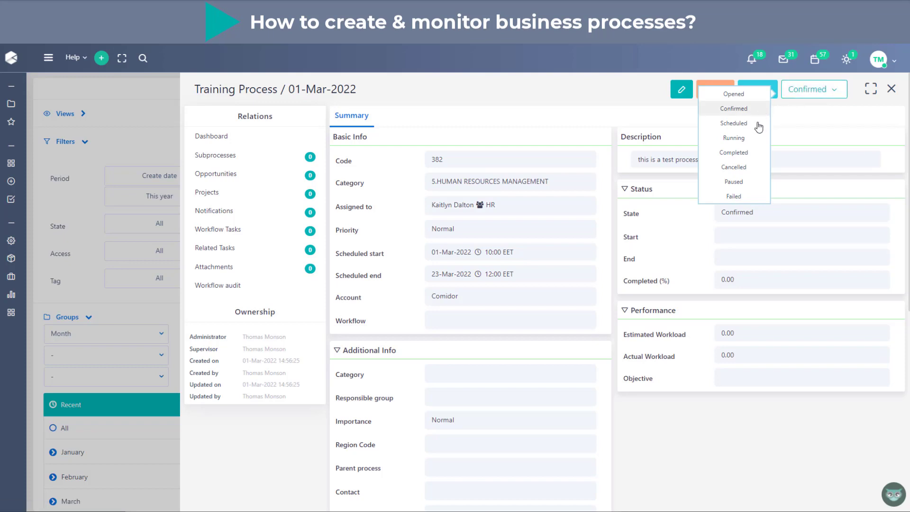
{"action": "left_click", "coordinate": [757, 142]}
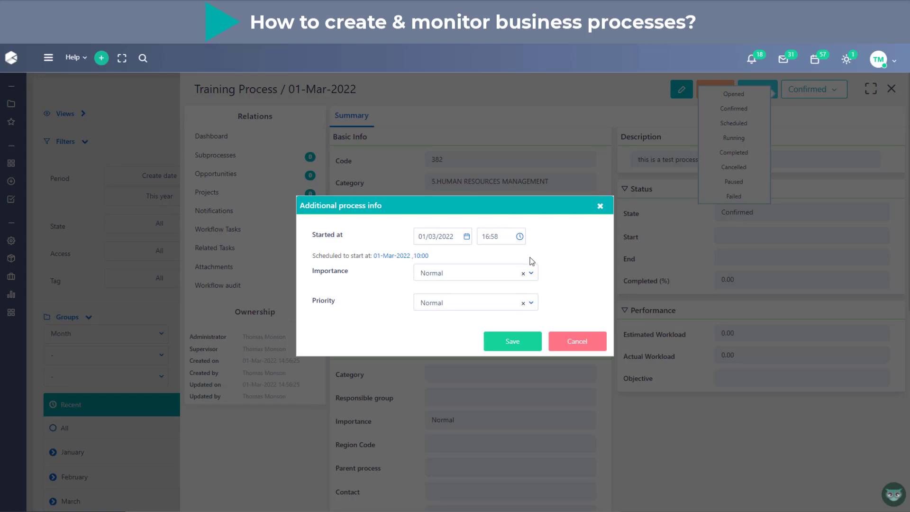
{"action": "left_click", "coordinate": [525, 337]}
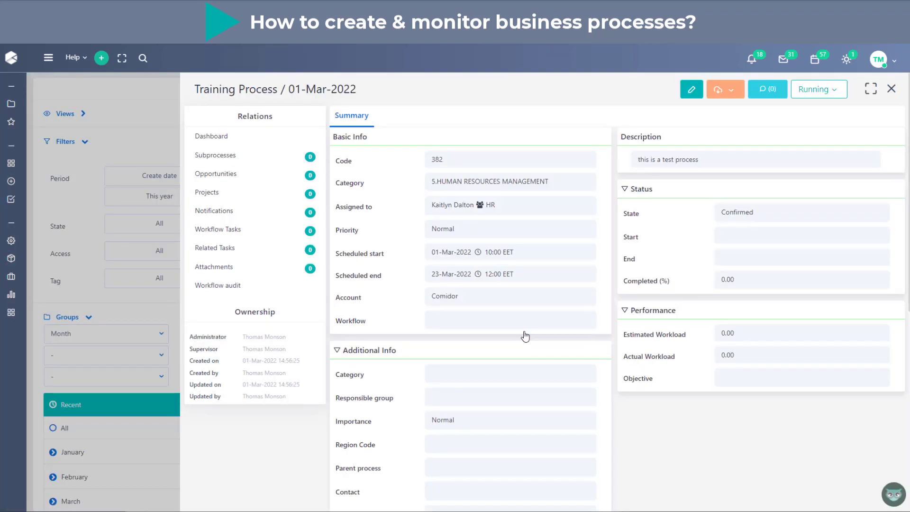
{"action": "left_click", "coordinate": [731, 90]}
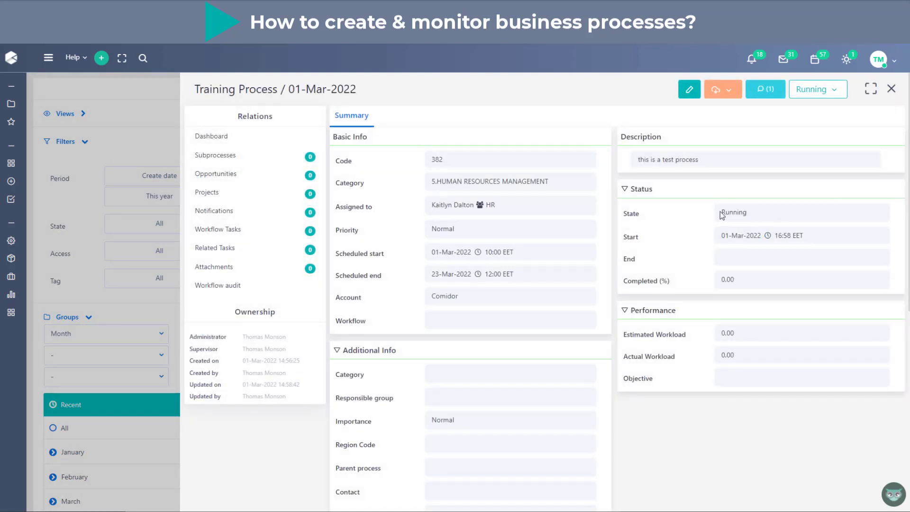
{"action": "left_click_drag", "start_coordinate": [722, 215], "coordinate": [837, 236]}
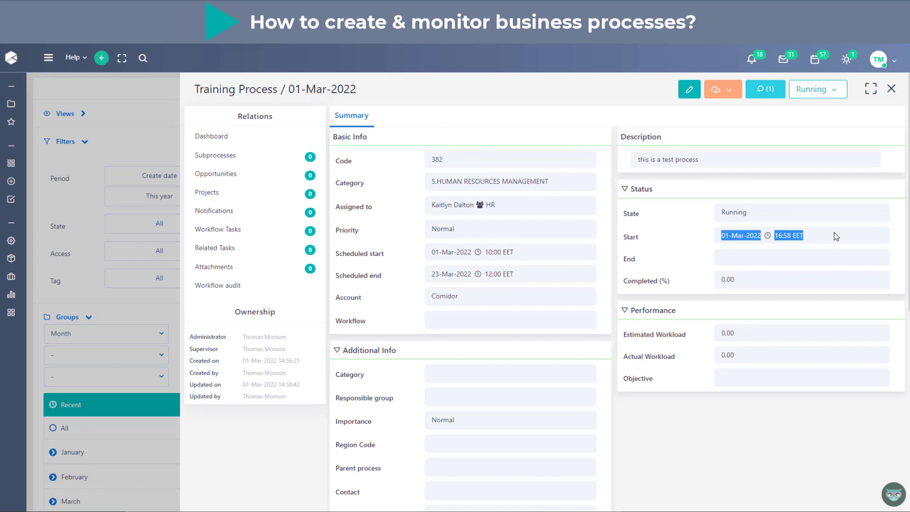
- Expand the Training Process record to full width and start a new subprocess from its Subprocesses list
{"action": "left_click", "coordinate": [871, 89]}
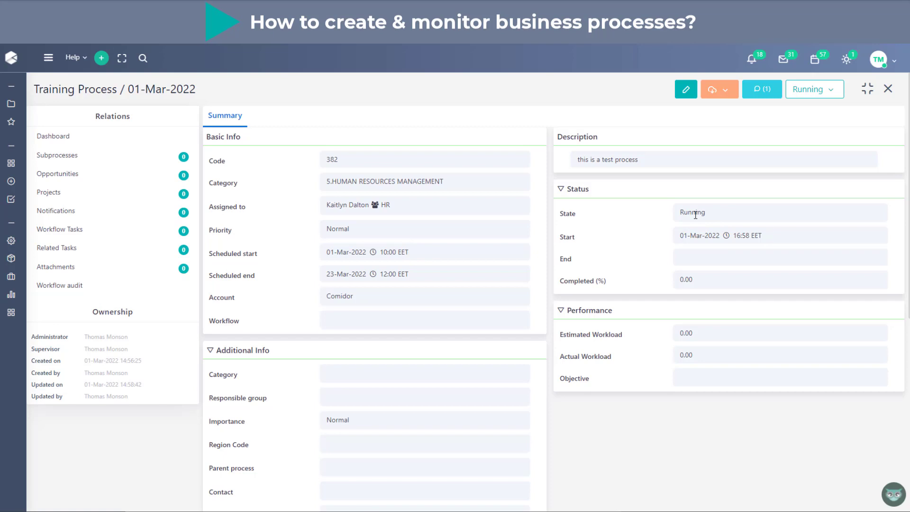
{"action": "left_click", "coordinate": [148, 164]}
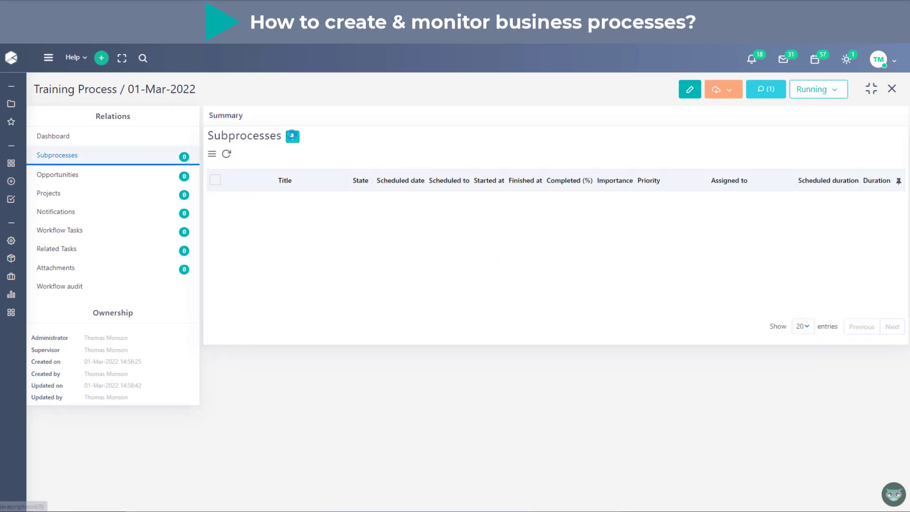
{"action": "left_click", "coordinate": [292, 137]}
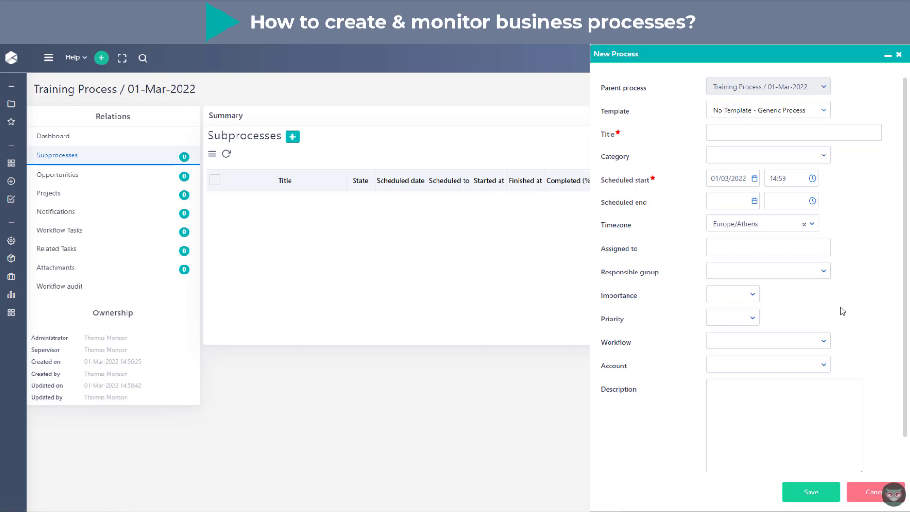
{"action": "left_click_drag", "start_coordinate": [622, 91], "coordinate": [648, 95]}
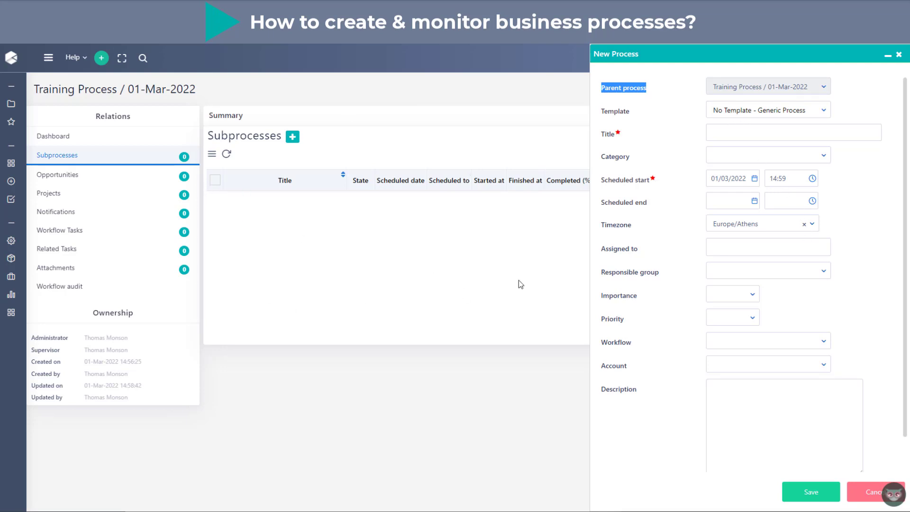
- Title the subprocess "day 1", assign it to Creator and save it
{"action": "left_click", "coordinate": [804, 132]}
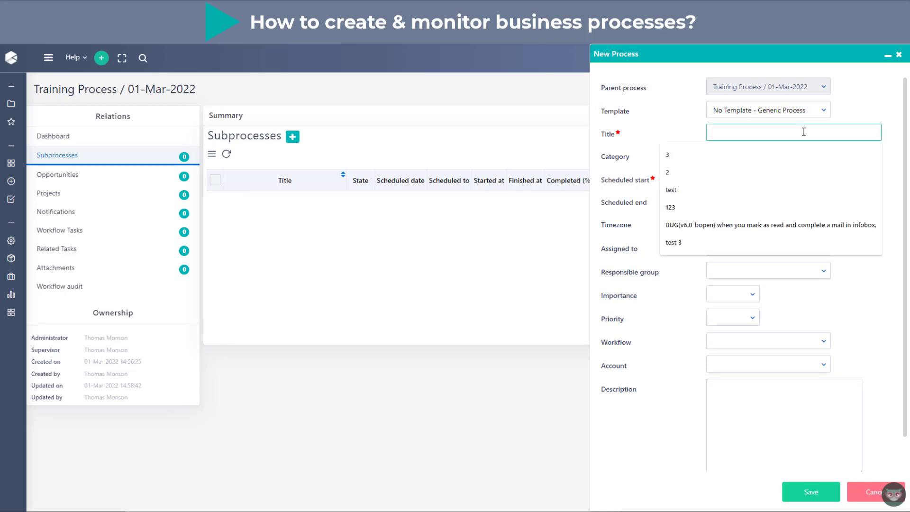
{"action": "type", "text": "day 1"}
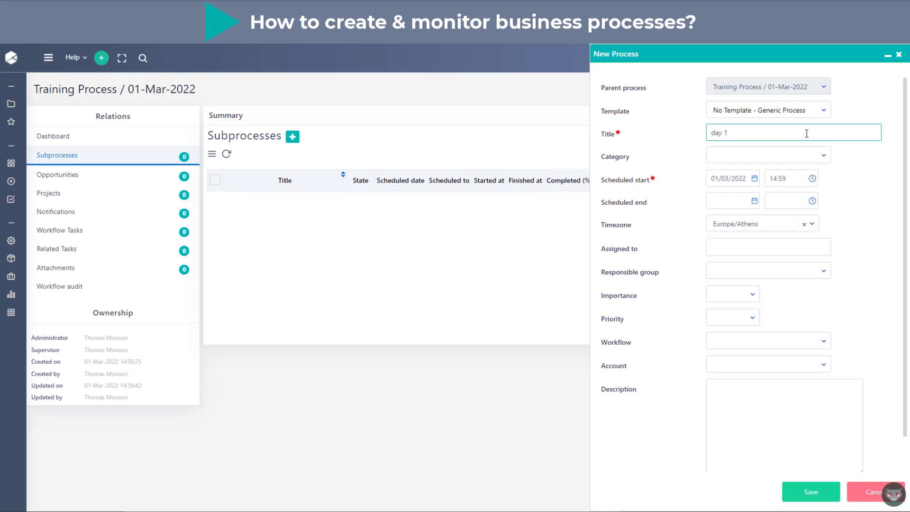
{"action": "left_click", "coordinate": [748, 243]}
{"action": "left_click", "coordinate": [720, 301]}
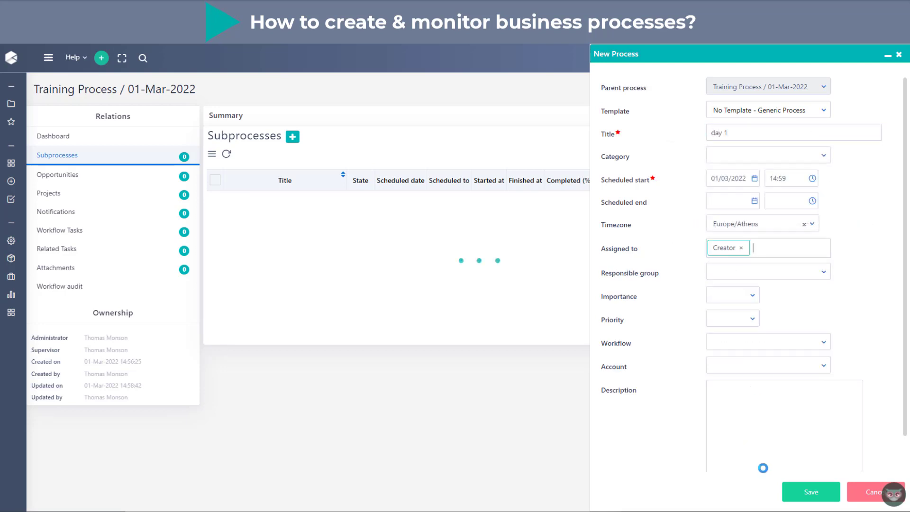
{"action": "left_click", "coordinate": [821, 491]}
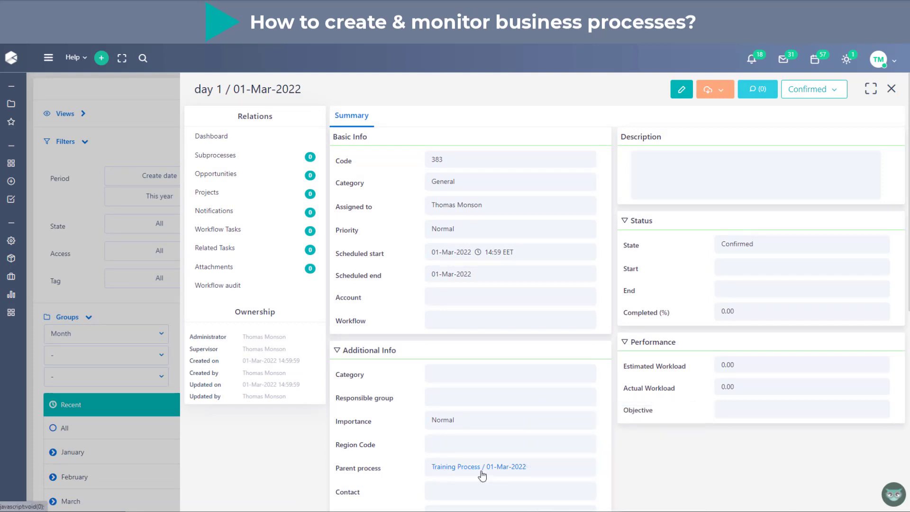
- Open the parent Training Process from the link in the "day 1" subprocess record
{"action": "mouse_move", "coordinate": [482, 472]}
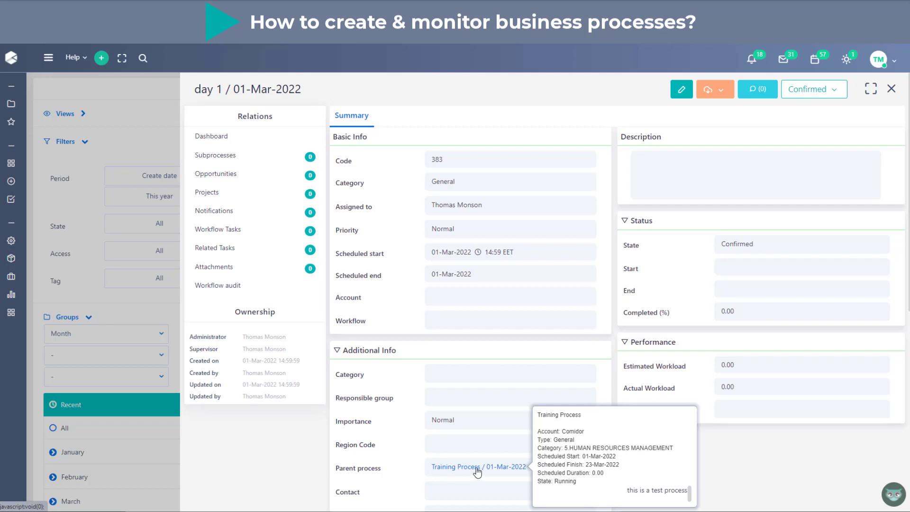
{"action": "left_click", "coordinate": [478, 472]}
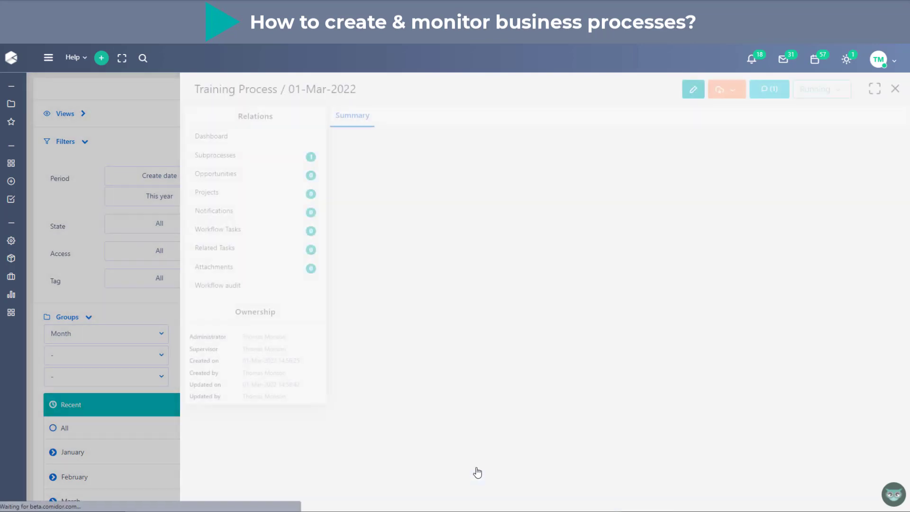
- Review the Training Process's subprocesses and workflow tasks, and show its related tasks
{"action": "left_click", "coordinate": [276, 164]}
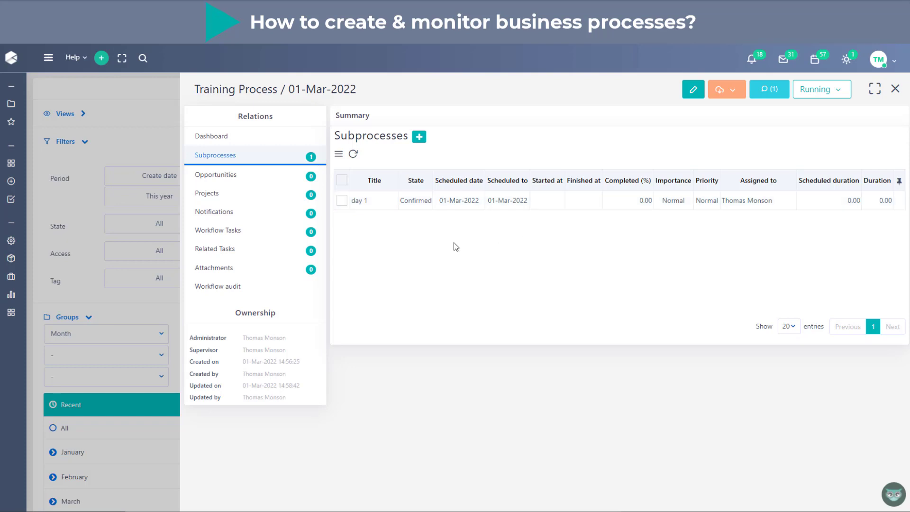
{"action": "left_click", "coordinate": [283, 239]}
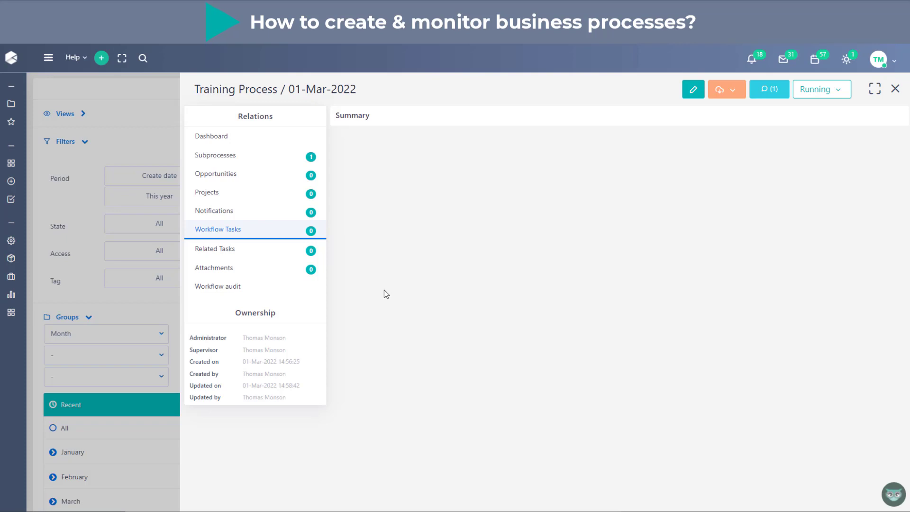
{"action": "left_click", "coordinate": [272, 255]}
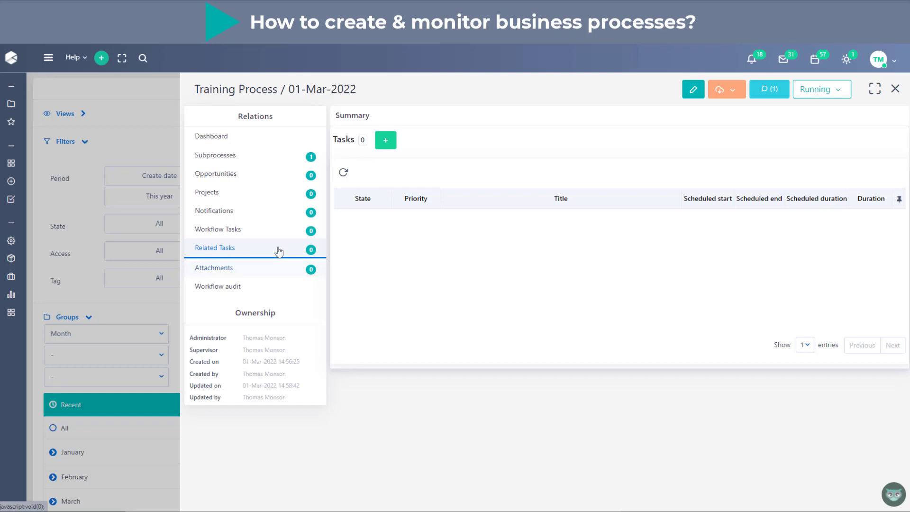
- Add a related task titled "prepare agenda", reassign it to the first user listed and save it
{"action": "left_click", "coordinate": [386, 140]}
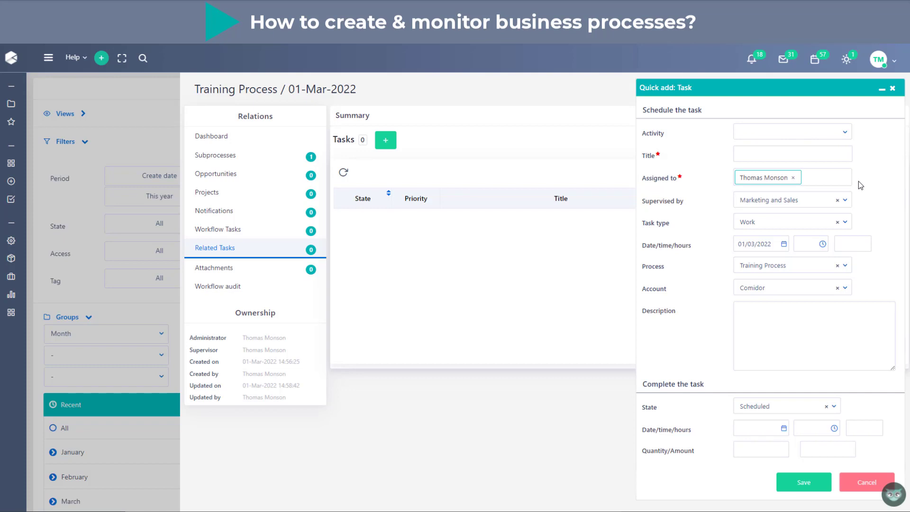
{"action": "left_click", "coordinate": [808, 153]}
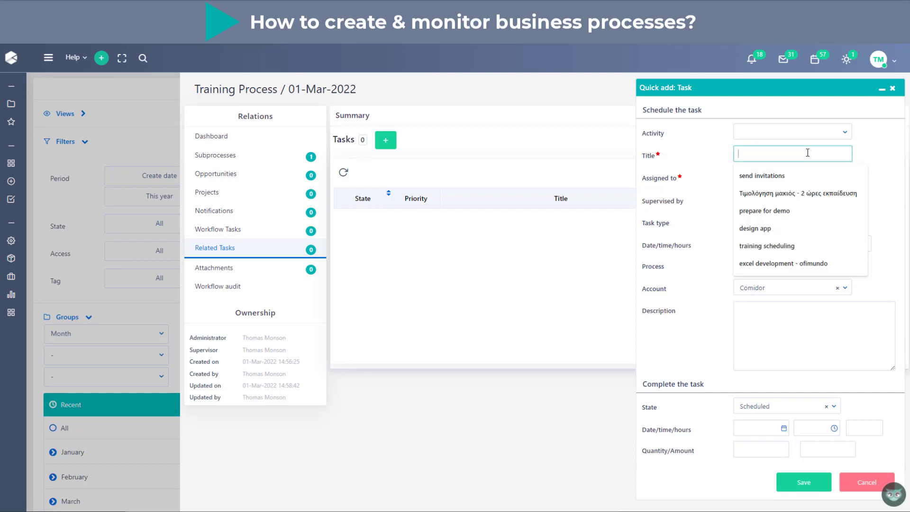
{"action": "type", "text": "Pre"}
{"action": "key", "text": "Down"}
{"action": "key", "text": "Down"}
{"action": "key", "text": "Down"}
{"action": "key", "text": "Tab"}
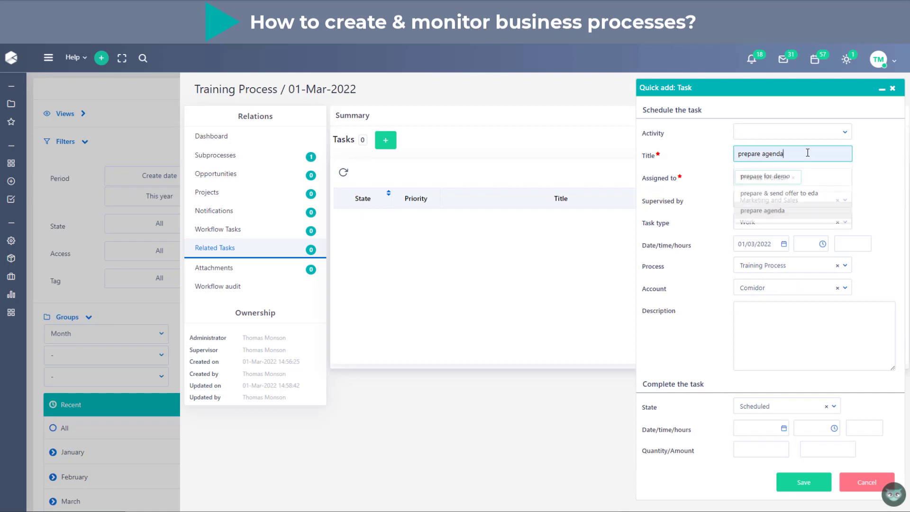
{"action": "left_click", "coordinate": [795, 177]}
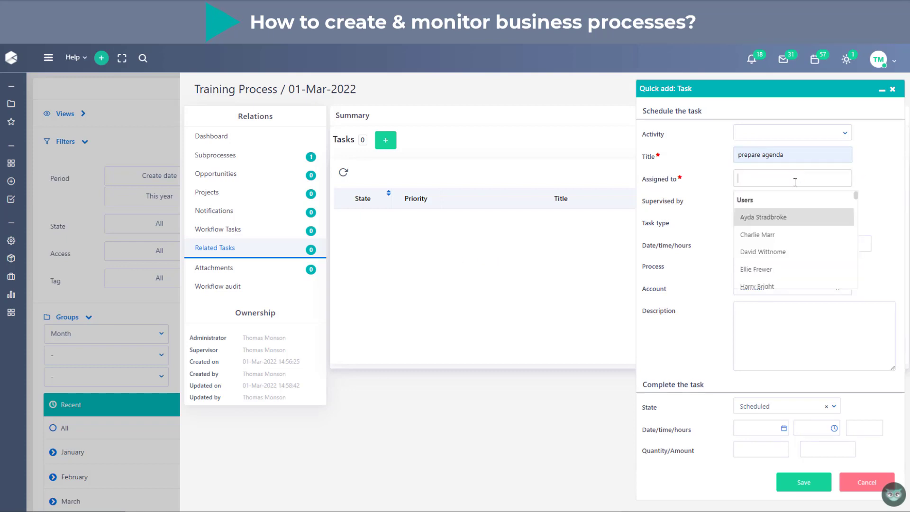
{"action": "left_click", "coordinate": [802, 217]}
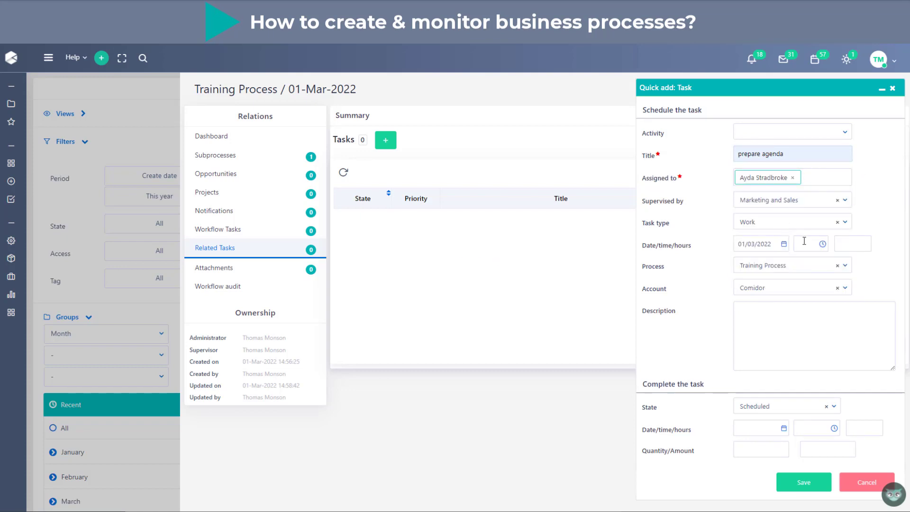
{"action": "left_click", "coordinate": [822, 489]}
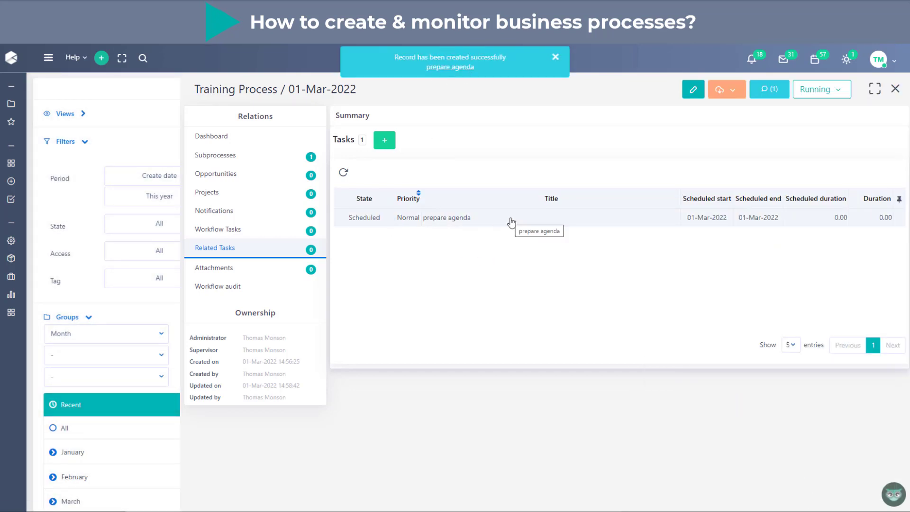
- Add a second related task titled "perform training", keeping the default assignee, and save it
{"action": "left_click", "coordinate": [385, 140]}
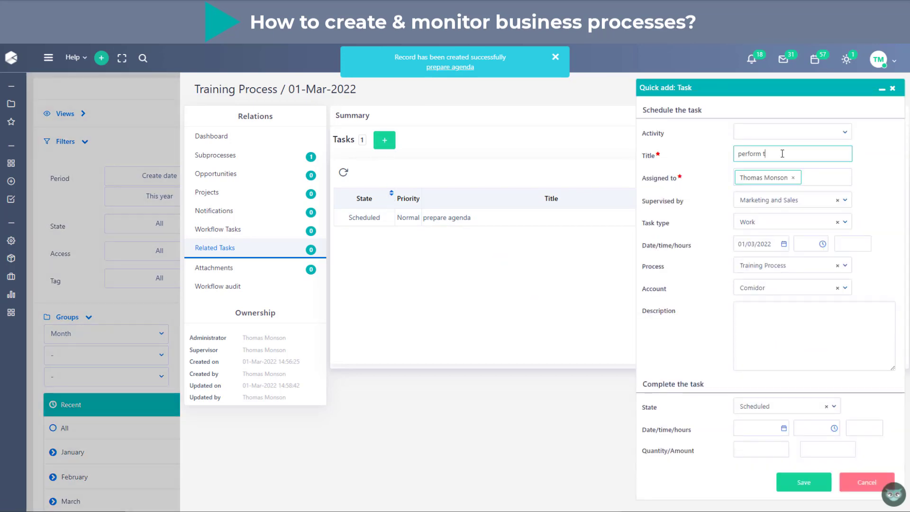
{"action": "type", "text": "raining"}
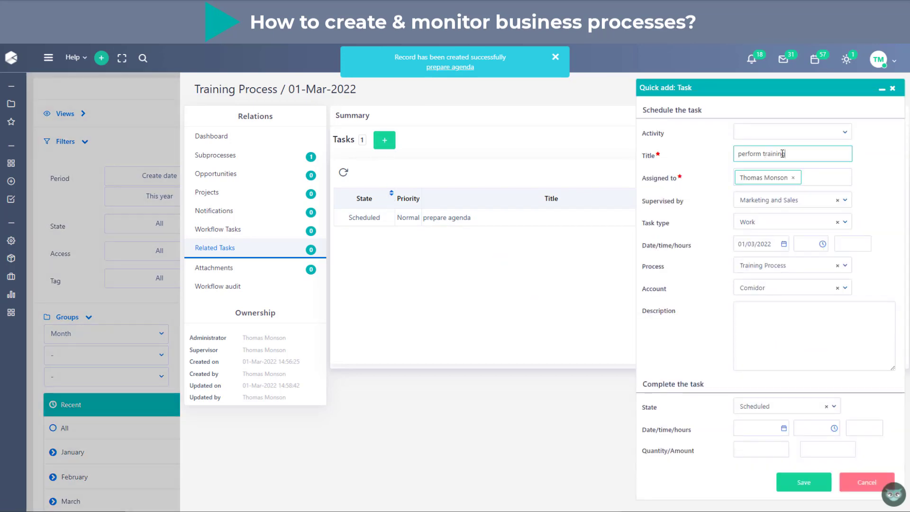
{"action": "left_click", "coordinate": [816, 479]}
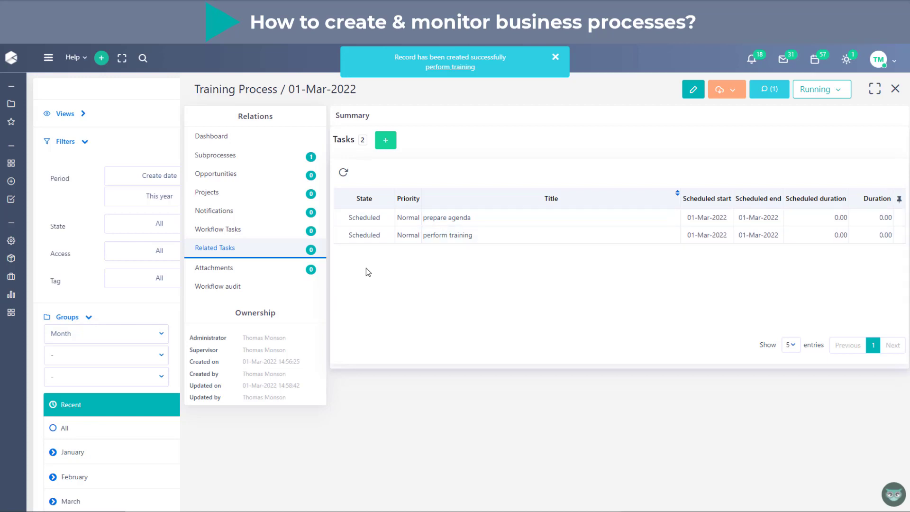
- Complete the "perform training" task from today's calendar reminders and refresh the related tasks list
{"action": "left_click", "coordinate": [819, 61]}
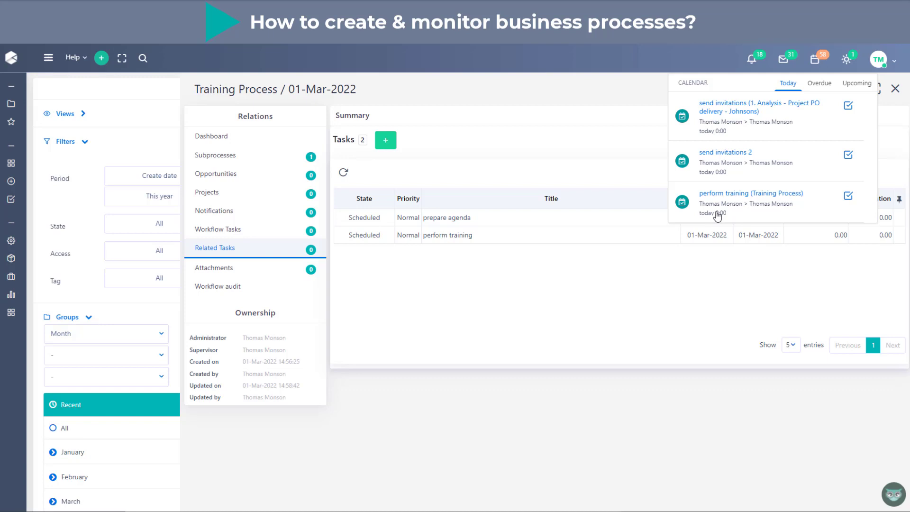
{"action": "left_click", "coordinate": [848, 196]}
{"action": "left_click", "coordinate": [343, 172]}
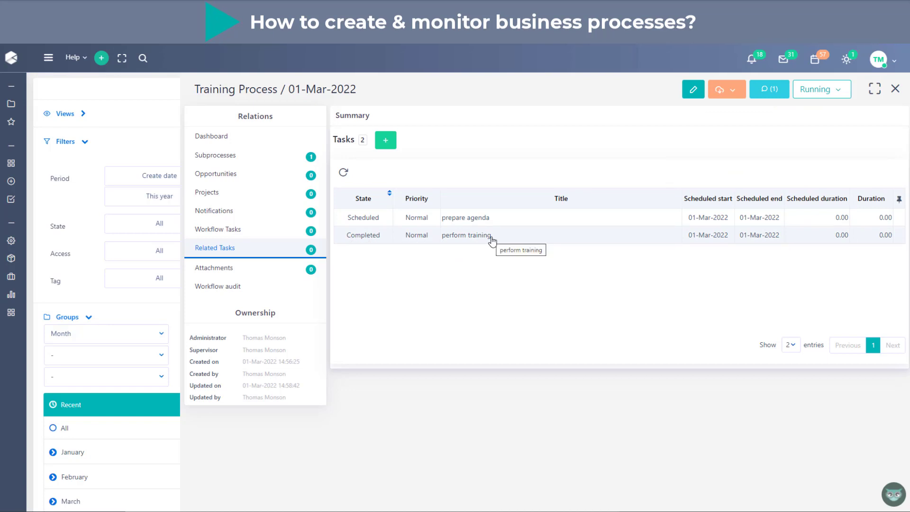
- Check the progress figures on the Training Process dashboard and close the record
{"action": "left_click", "coordinate": [298, 138]}
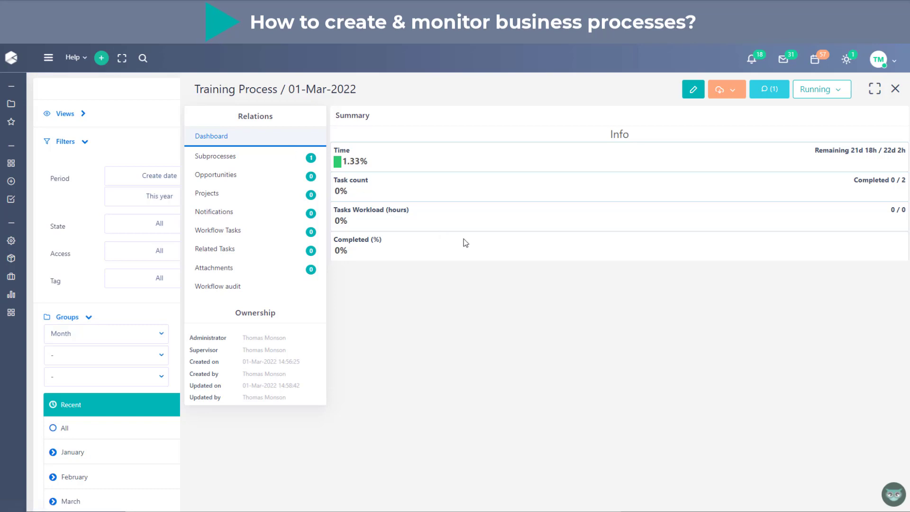
{"action": "left_click", "coordinate": [896, 89]}
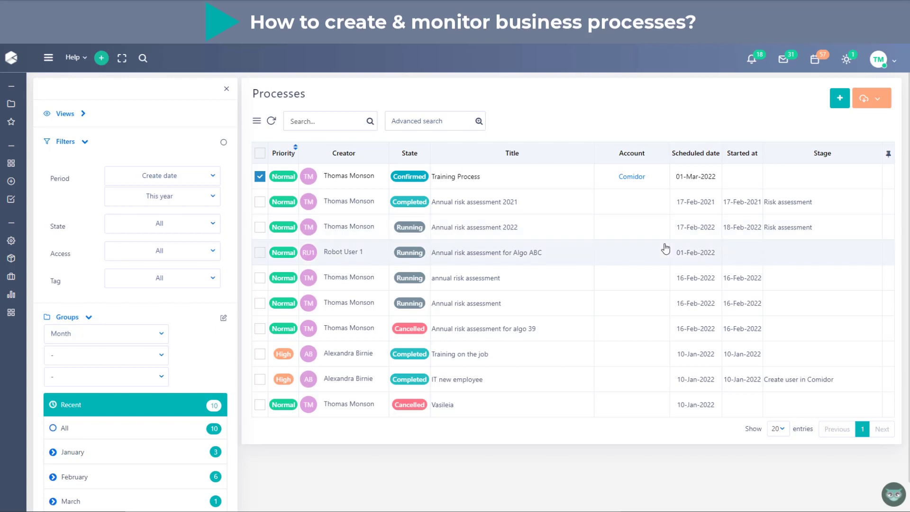
- Search the app navigation for "work", open the Workbench and collapse the navigation
{"action": "left_click", "coordinate": [49, 58]}
{"action": "left_click", "coordinate": [48, 82]}
{"action": "type", "text": "work"}
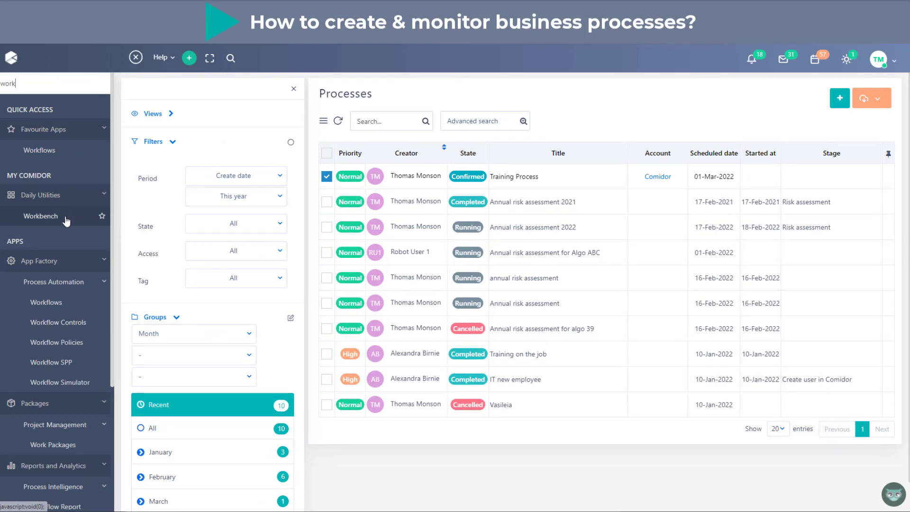
{"action": "left_click", "coordinate": [66, 221]}
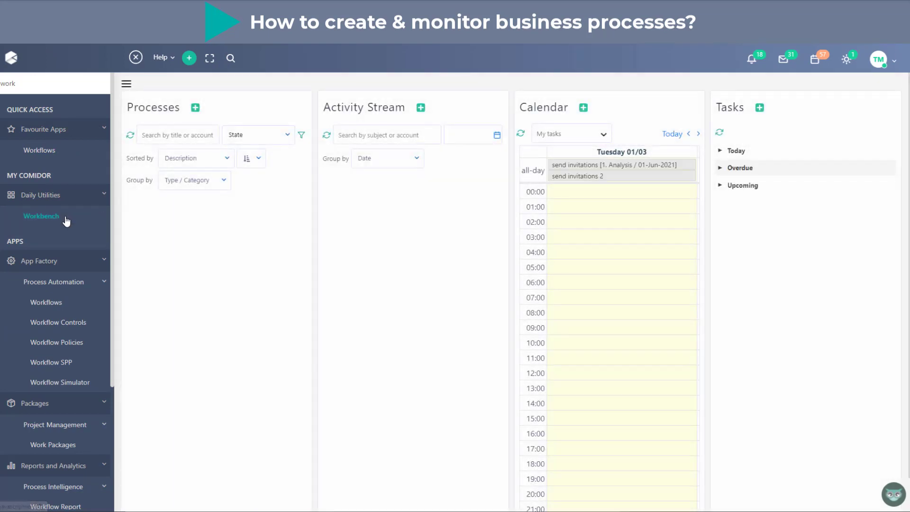
{"action": "left_click", "coordinate": [136, 58]}
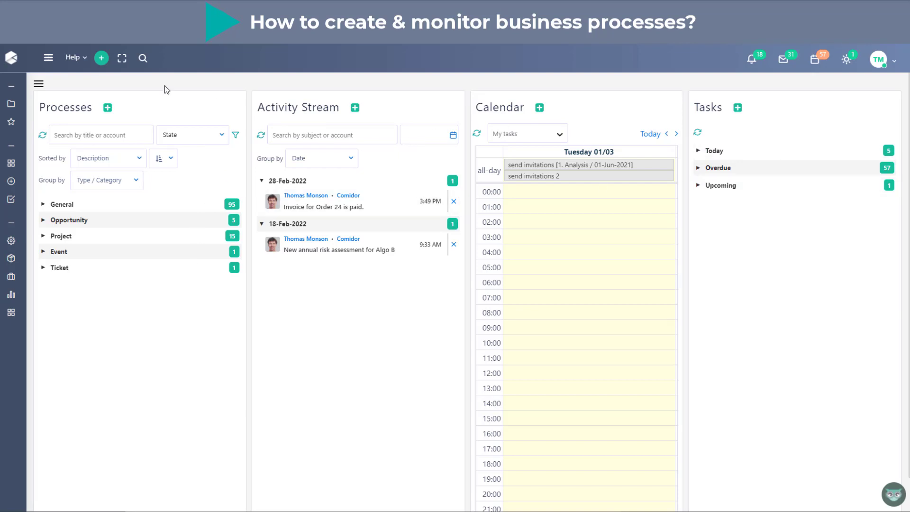
- Hide the Calendar column in the Workbench settings and save them
{"action": "left_click", "coordinate": [38, 86]}
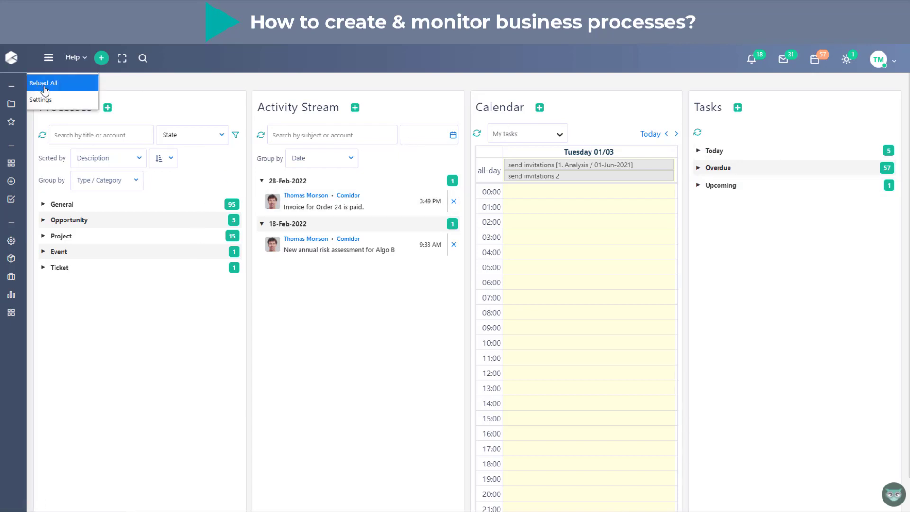
{"action": "left_click", "coordinate": [59, 104]}
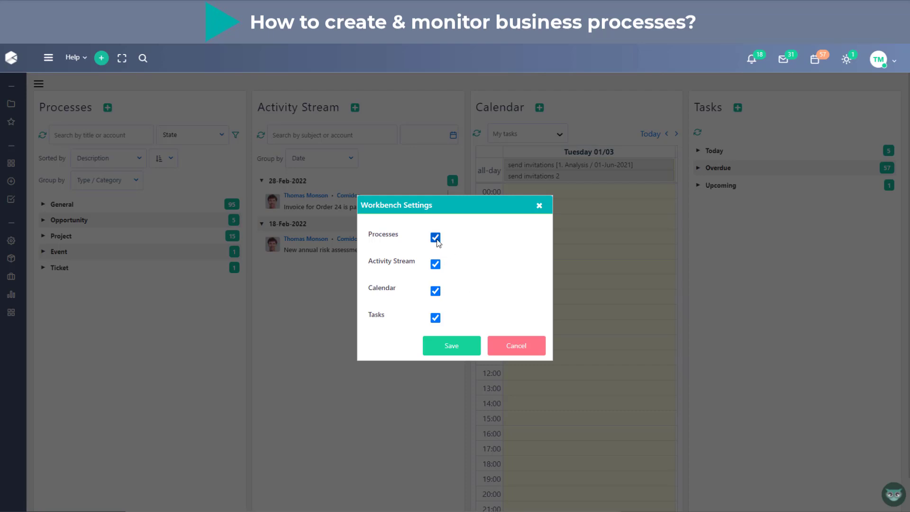
{"action": "left_click", "coordinate": [437, 290]}
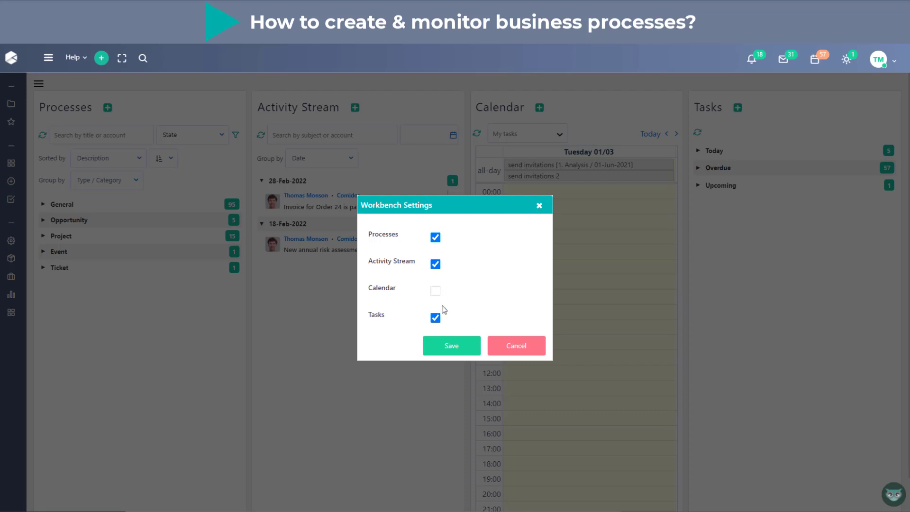
{"action": "left_click", "coordinate": [447, 348]}
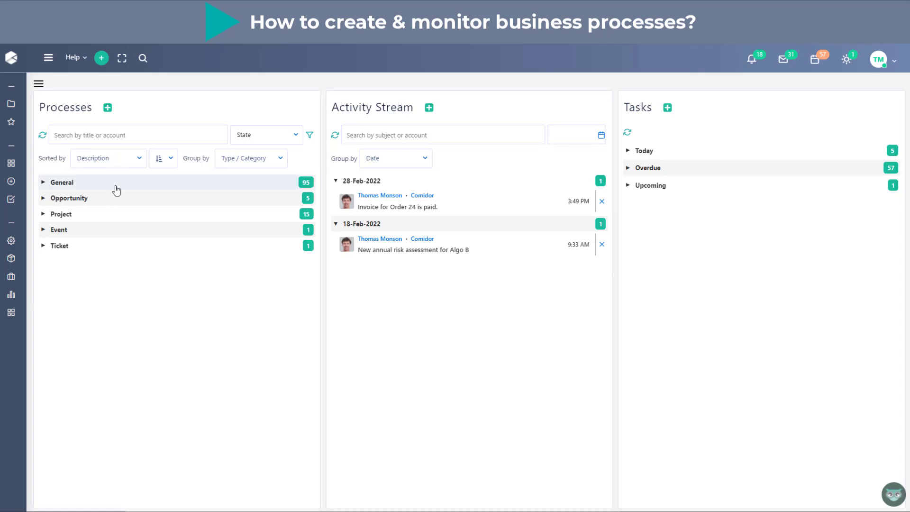
- Check the process grouping options, expand General and 5.HUMAN RESOURCES MANAGEMENT, and open the Training Process details
{"action": "left_click", "coordinate": [244, 166]}
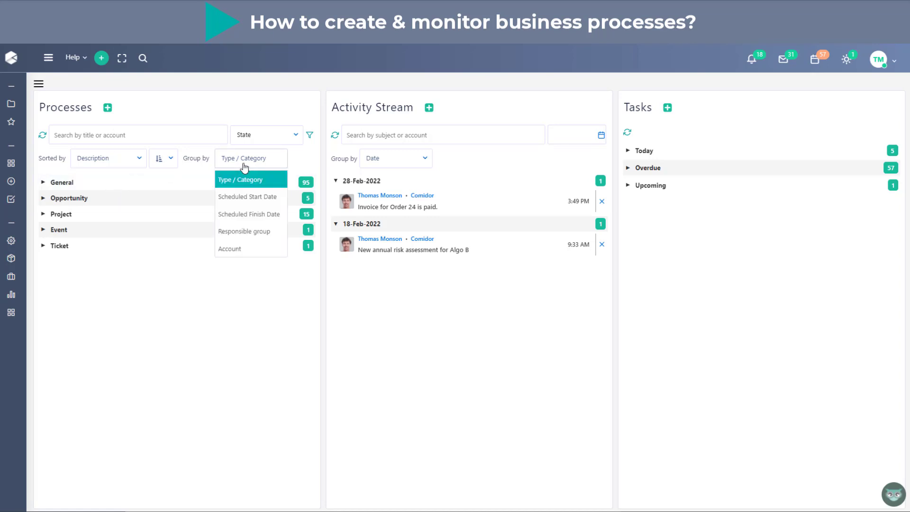
{"action": "left_click", "coordinate": [118, 190]}
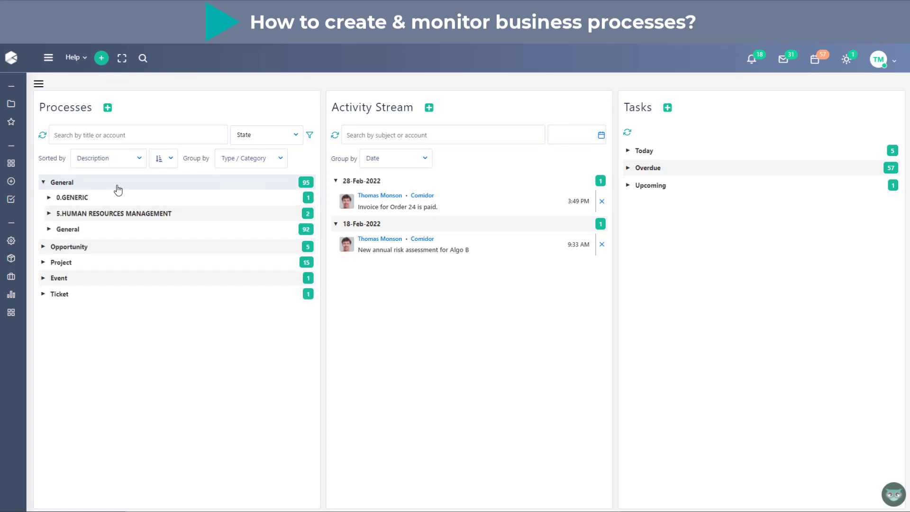
{"action": "left_click", "coordinate": [118, 215]}
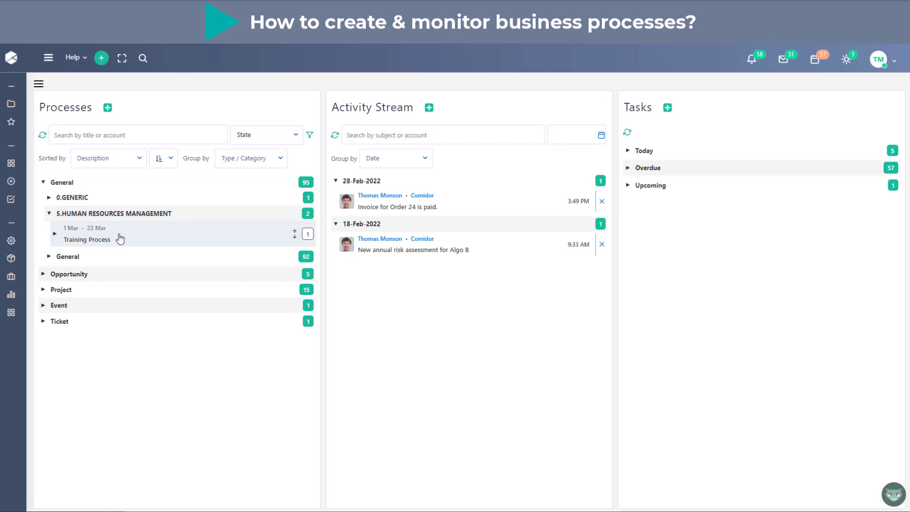
{"action": "left_click", "coordinate": [120, 239]}
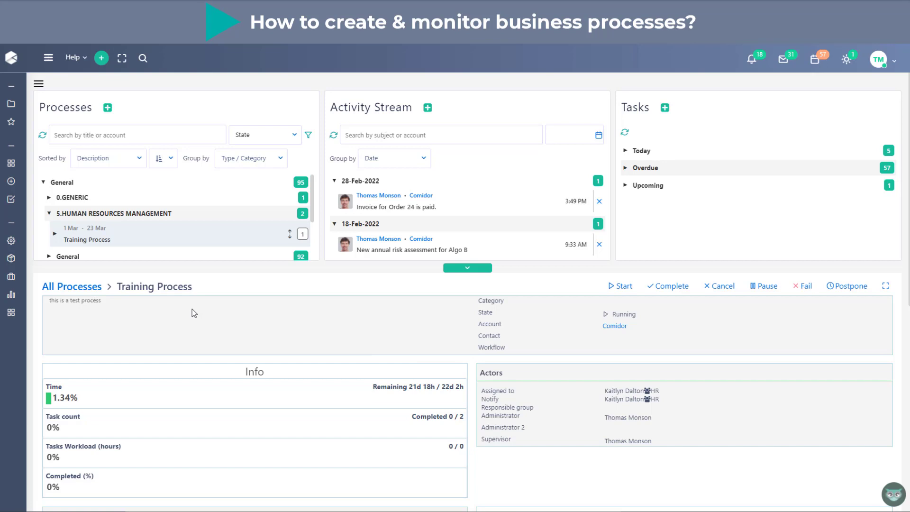
- Examine the Training Process info, actors, related items, attachments and notes, view it enlarged, and close the details
{"action": "scroll", "coordinate": [405, 410], "scroll_direction": "down", "scroll_amount": 1}
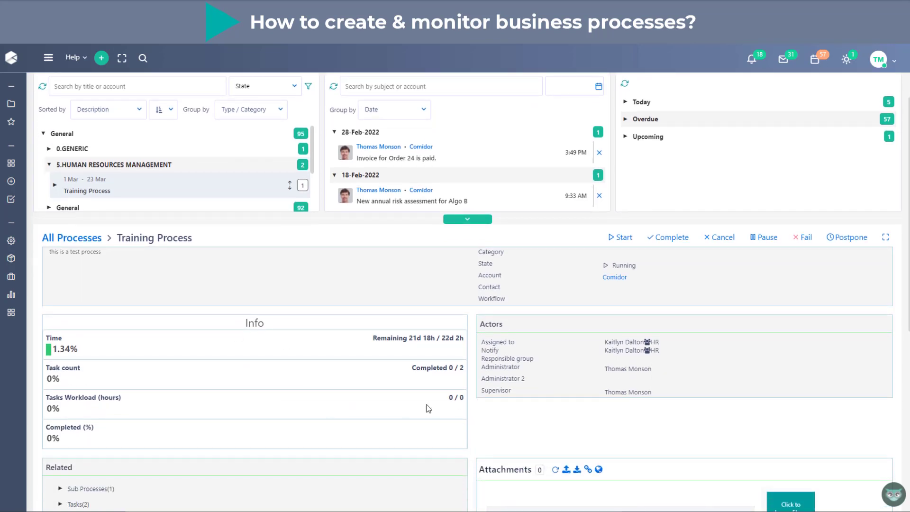
{"action": "scroll", "coordinate": [407, 411], "scroll_direction": "down", "scroll_amount": 3}
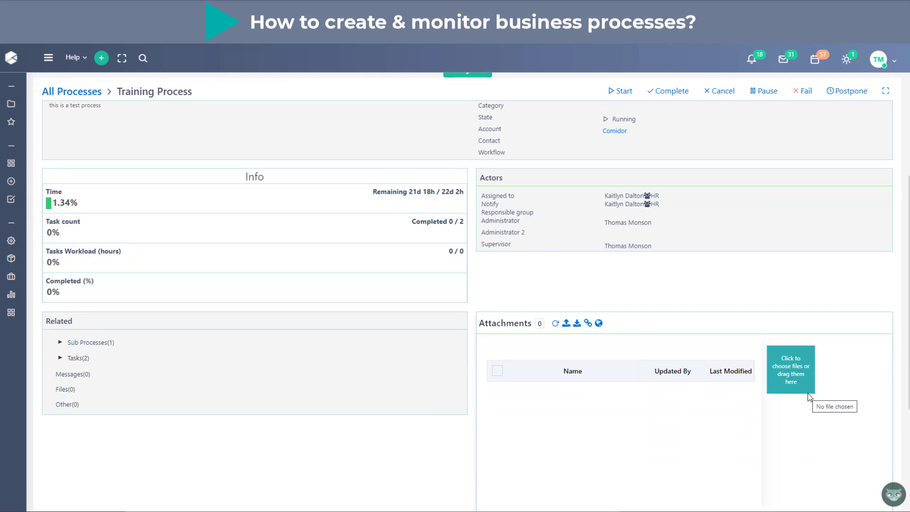
{"action": "scroll", "coordinate": [757, 400], "scroll_direction": "down", "scroll_amount": 4}
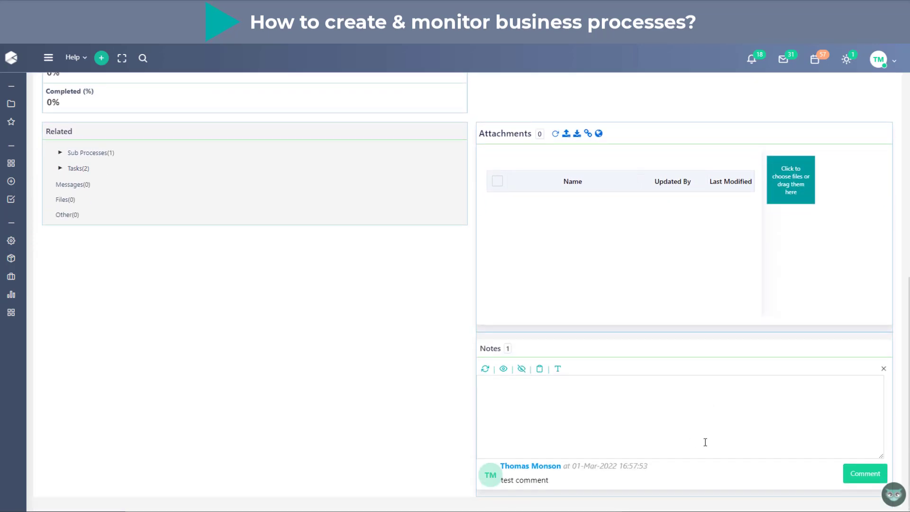
{"action": "scroll", "coordinate": [706, 443], "scroll_direction": "up", "scroll_amount": 8}
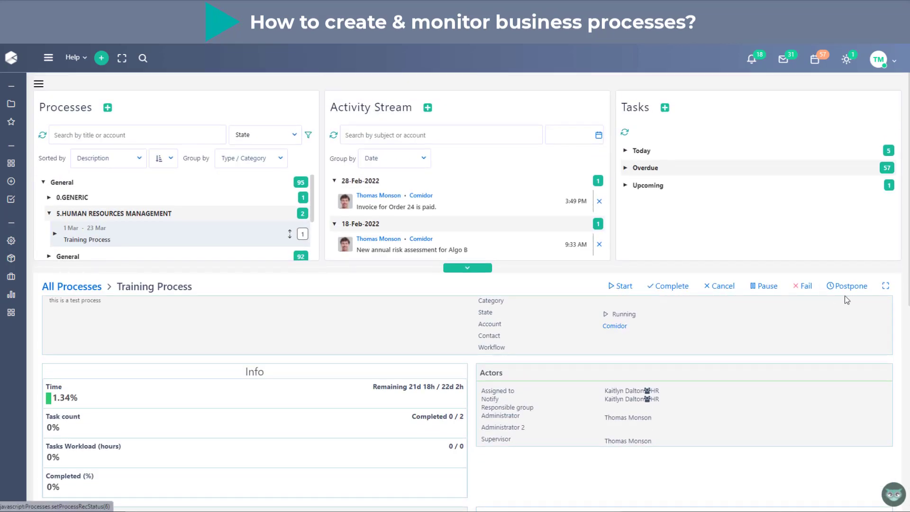
{"action": "left_click", "coordinate": [885, 291]}
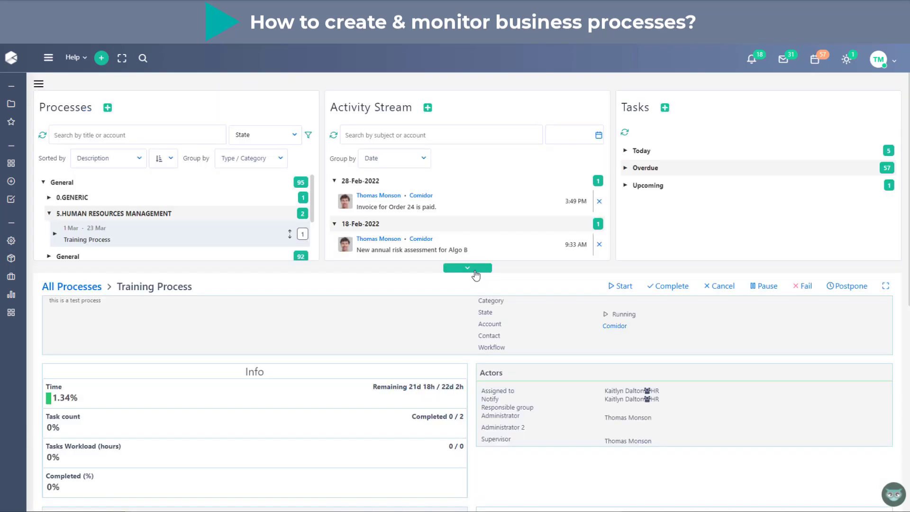
{"action": "left_click", "coordinate": [475, 270]}
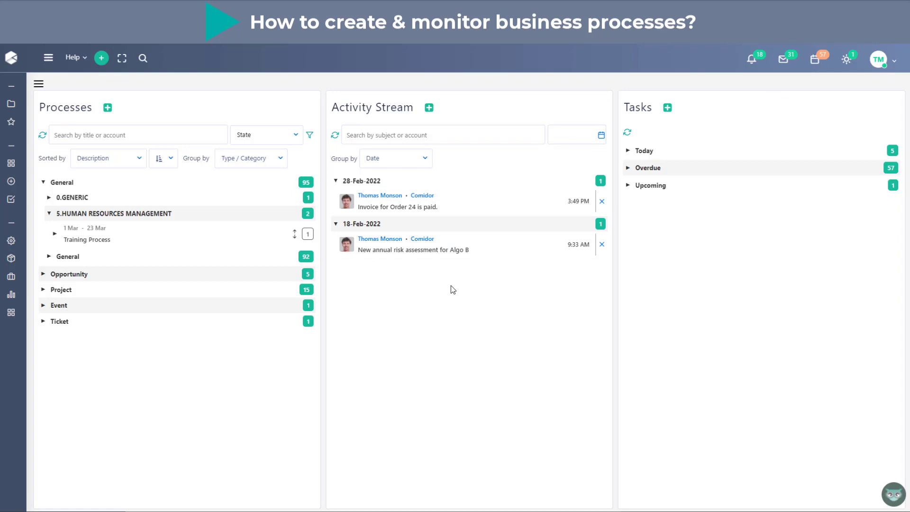
- View the details behind the "Invoice for Order 24 is paid." activity and close them
{"action": "left_click", "coordinate": [473, 209]}
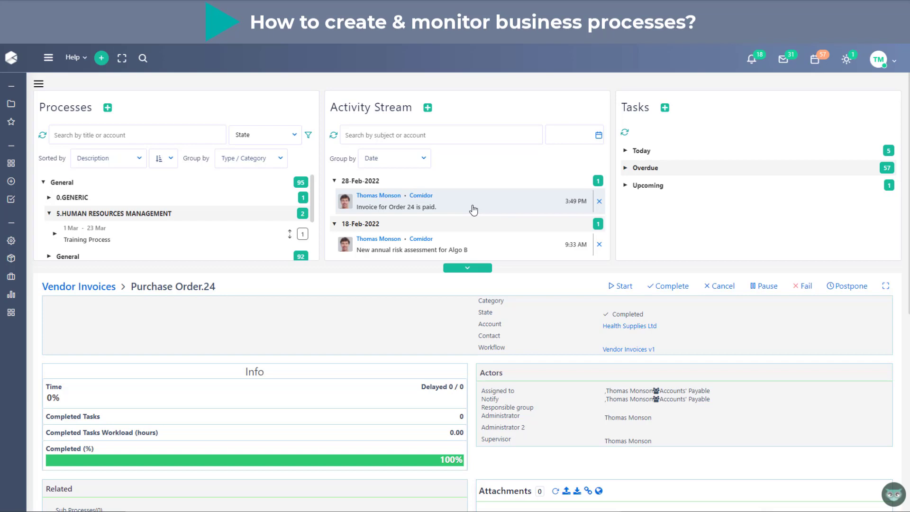
{"action": "left_click", "coordinate": [492, 267]}
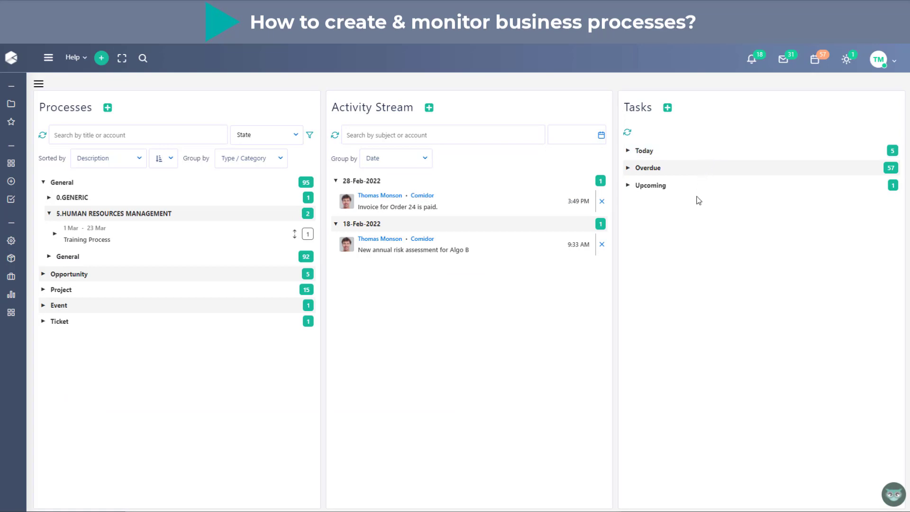
- Expand today's tasks and examine the details of the "prepare for demo" task
{"action": "left_click", "coordinate": [706, 152]}
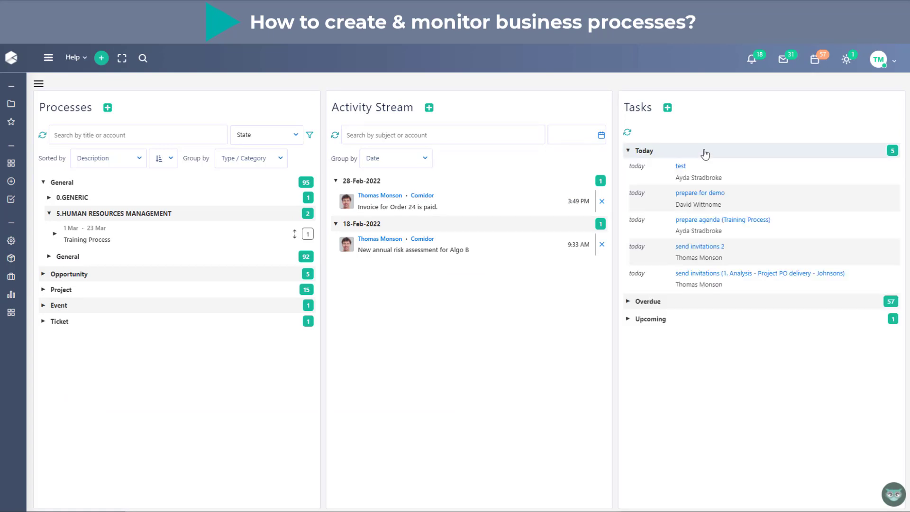
{"action": "left_click", "coordinate": [716, 196]}
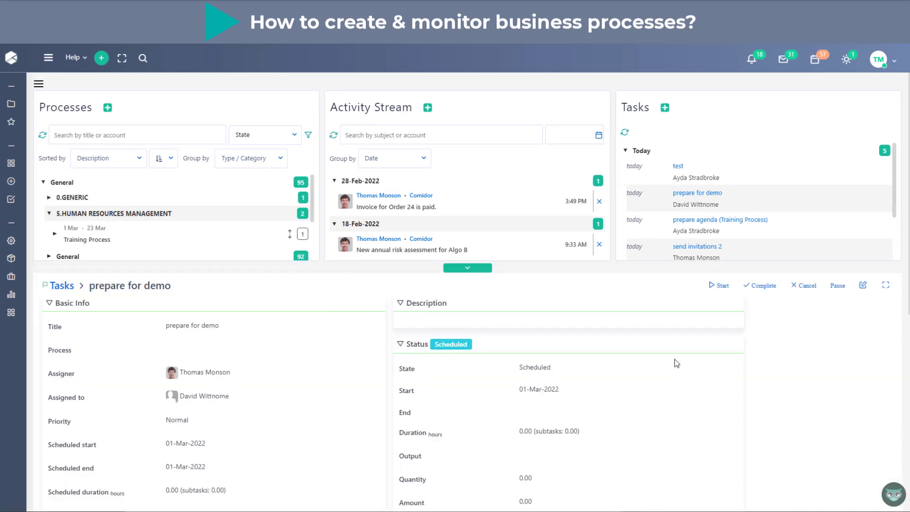
{"action": "scroll", "coordinate": [676, 362], "scroll_direction": "down", "scroll_amount": 5}
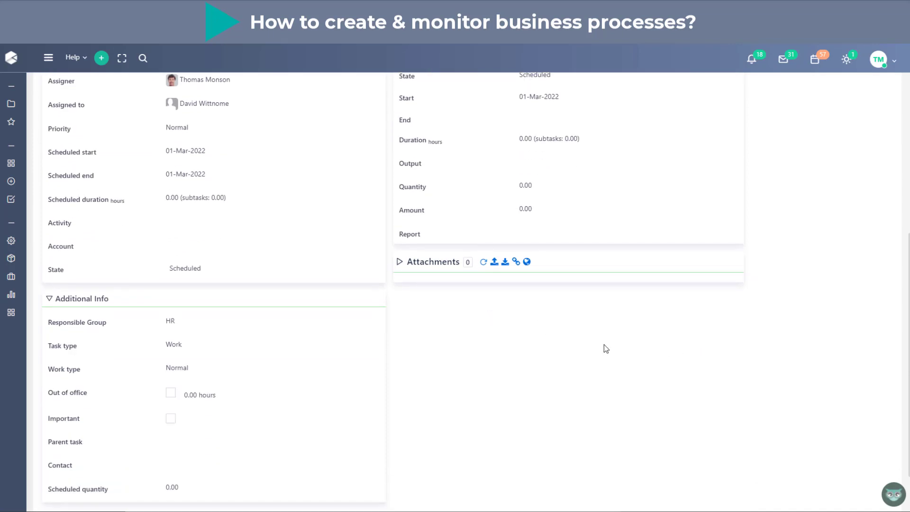
{"action": "scroll", "coordinate": [604, 344], "scroll_direction": "up", "scroll_amount": 5}
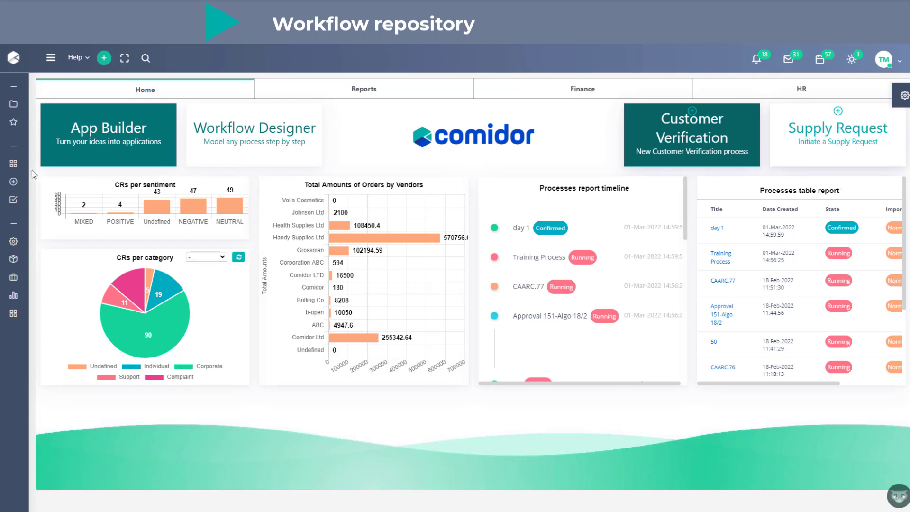
- Find the Workflows app by searching the apps for "workf", open it, and collapse the main navigation
{"action": "left_click", "coordinate": [51, 57]}
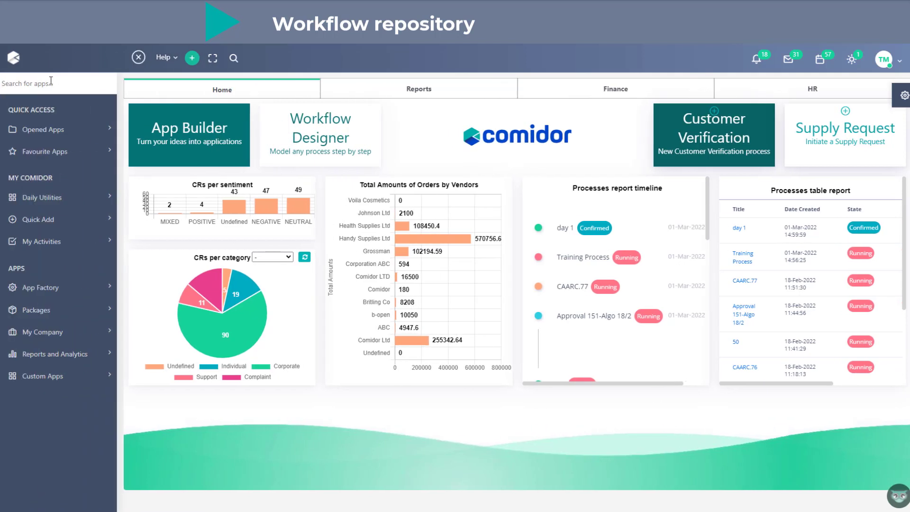
{"action": "type", "text": "wor"}
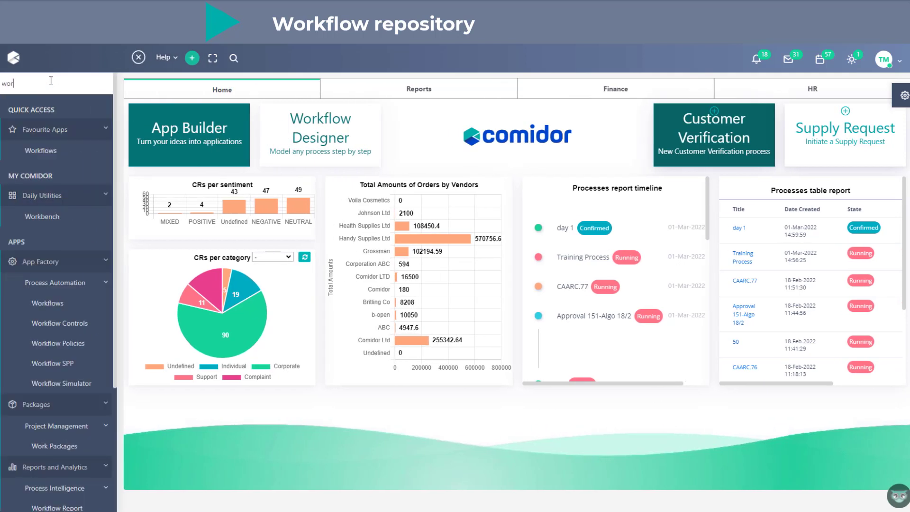
{"action": "type", "text": "kf"}
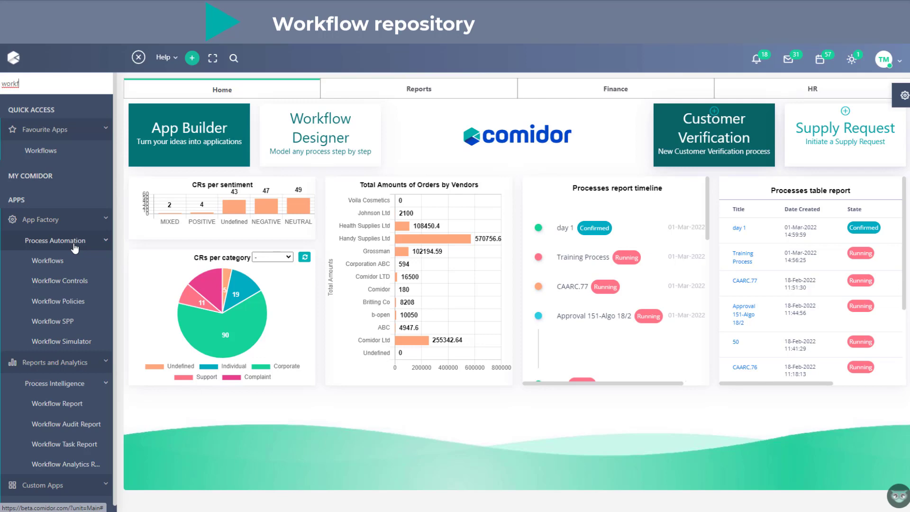
{"action": "left_click", "coordinate": [71, 261]}
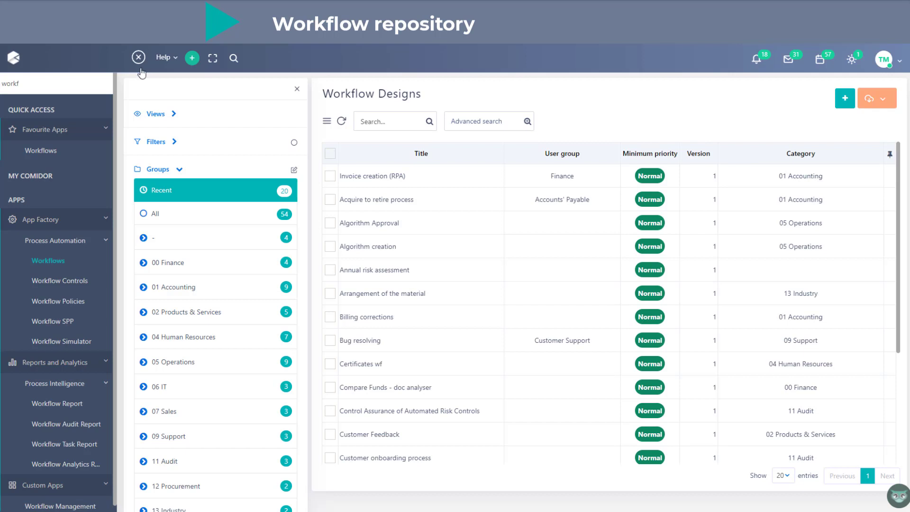
{"action": "left_click", "coordinate": [138, 57]}
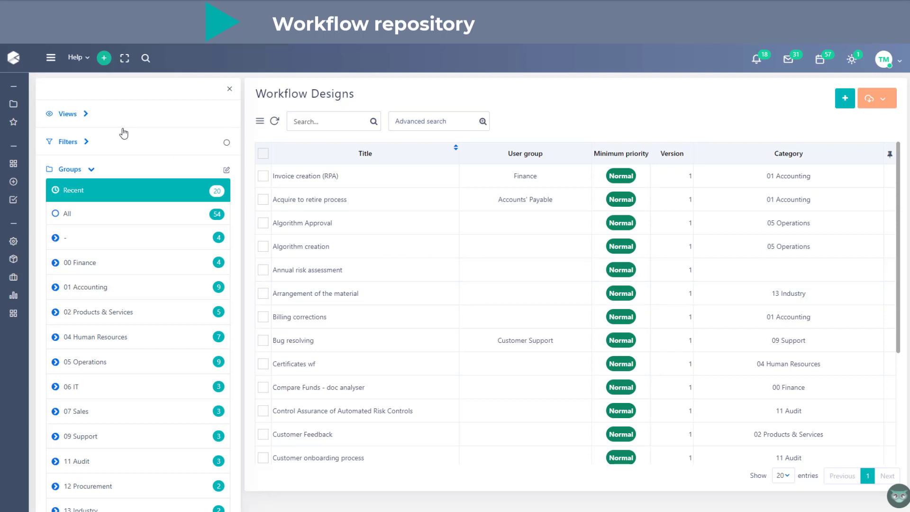
- Try a search for "suppl" in the workflow designs and clear the search
{"action": "left_click", "coordinate": [313, 122]}
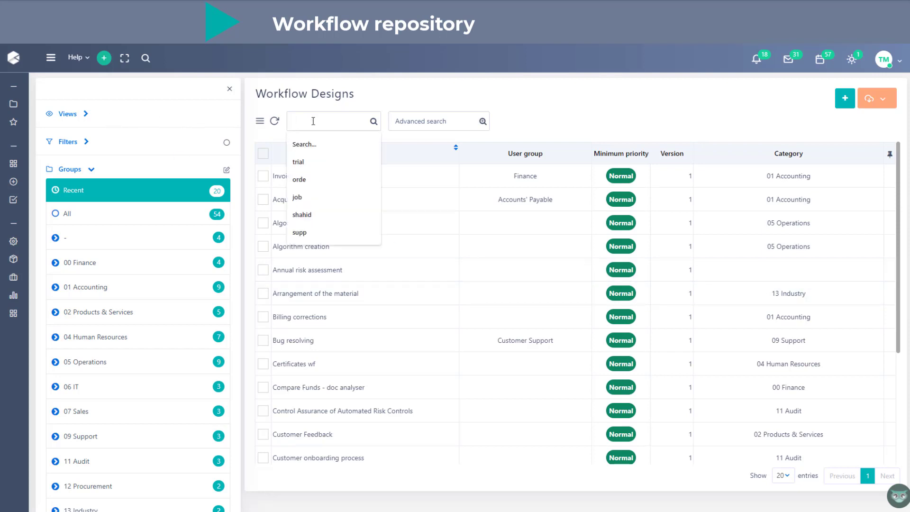
{"action": "type", "text": "ppl"}
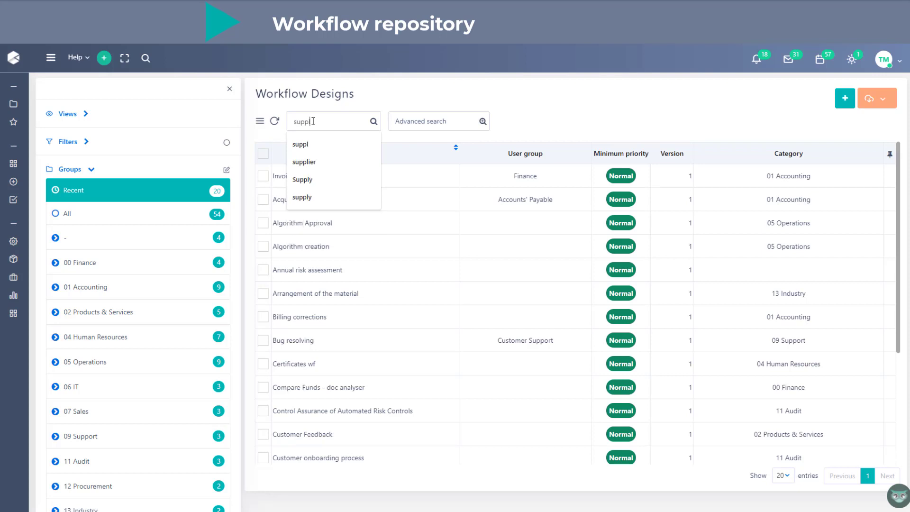
{"action": "double_click", "coordinate": [317, 120]}
{"action": "key", "text": "BackSpace"}
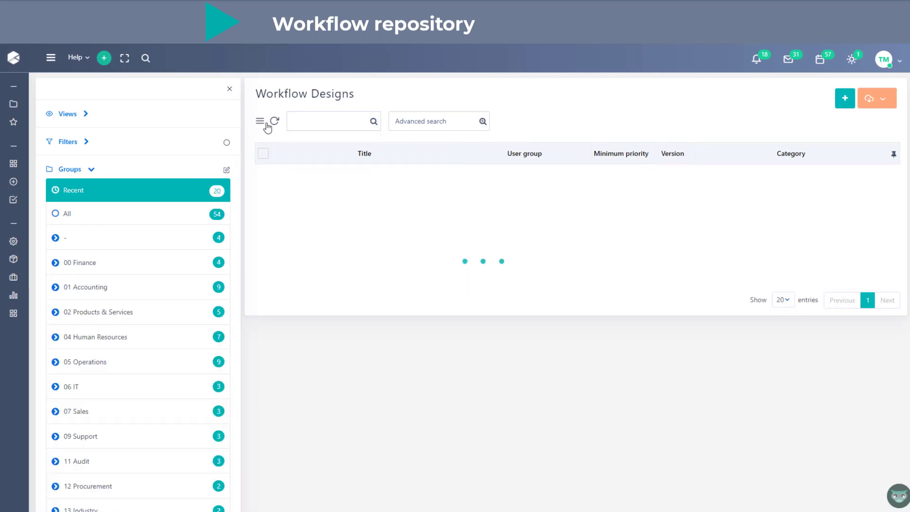
- Expand the filters, check the create-date period options, and list the workflow designs in the 00 Finance group
{"action": "left_click", "coordinate": [87, 142]}
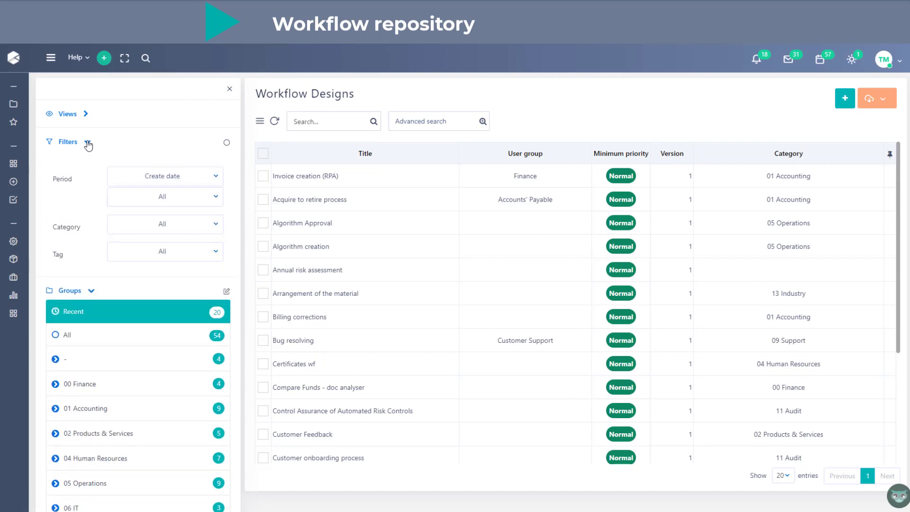
{"action": "left_click", "coordinate": [170, 200]}
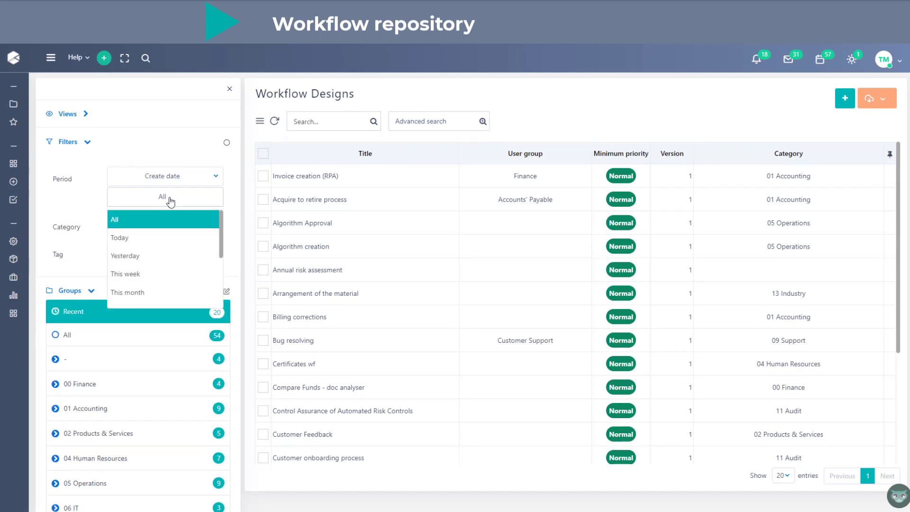
{"action": "left_click", "coordinate": [170, 200]}
{"action": "scroll", "coordinate": [139, 330], "scroll_direction": "down", "scroll_amount": 1}
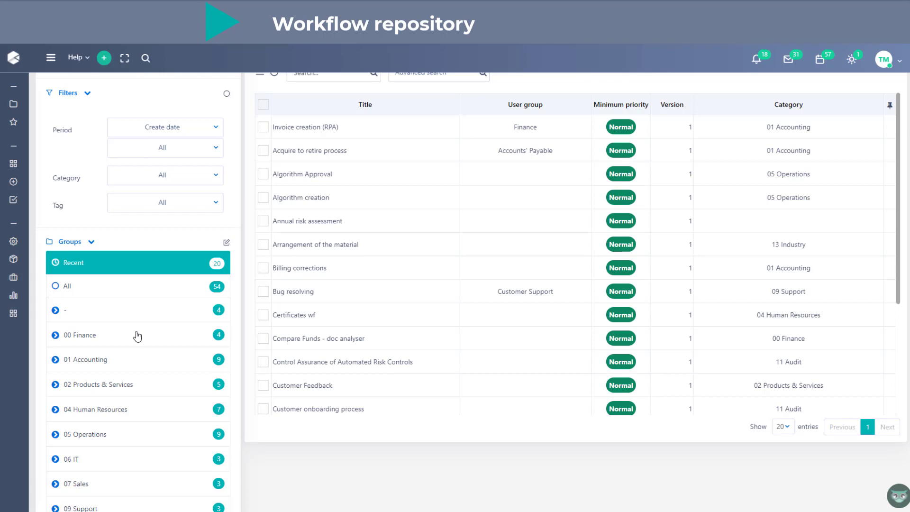
{"action": "left_click", "coordinate": [138, 333]}
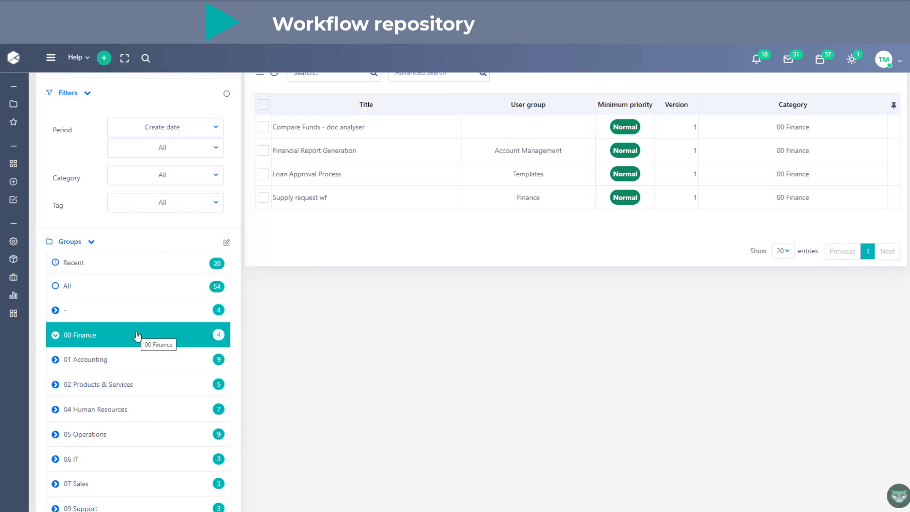
{"action": "scroll", "coordinate": [418, 271], "scroll_direction": "up", "scroll_amount": 1}
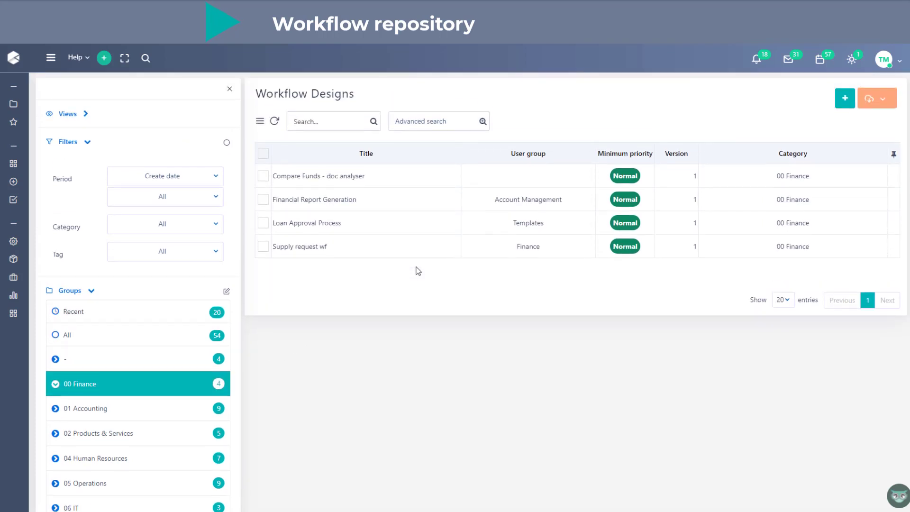
- Open the "Supply request wf" design, view its full basic info in edit mode, and cancel the editing
{"action": "left_click", "coordinate": [420, 253]}
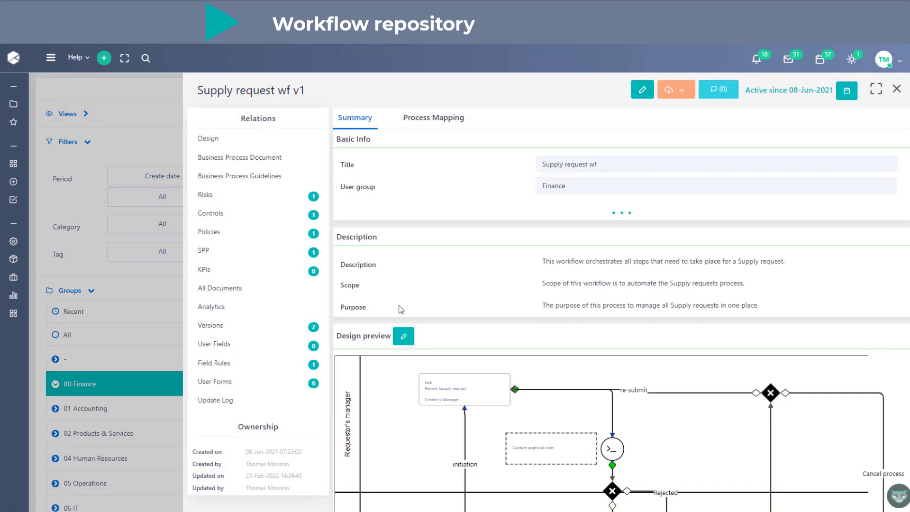
{"action": "left_click", "coordinate": [644, 96]}
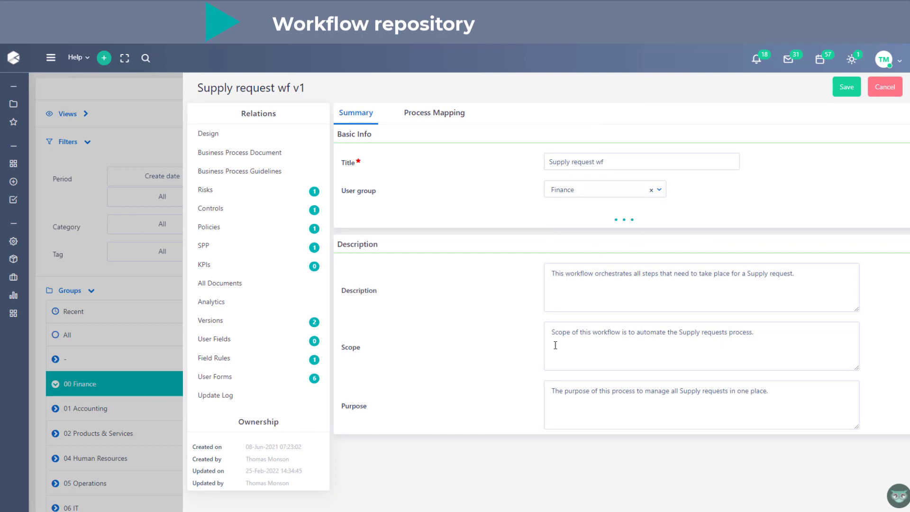
{"action": "left_click", "coordinate": [624, 220]}
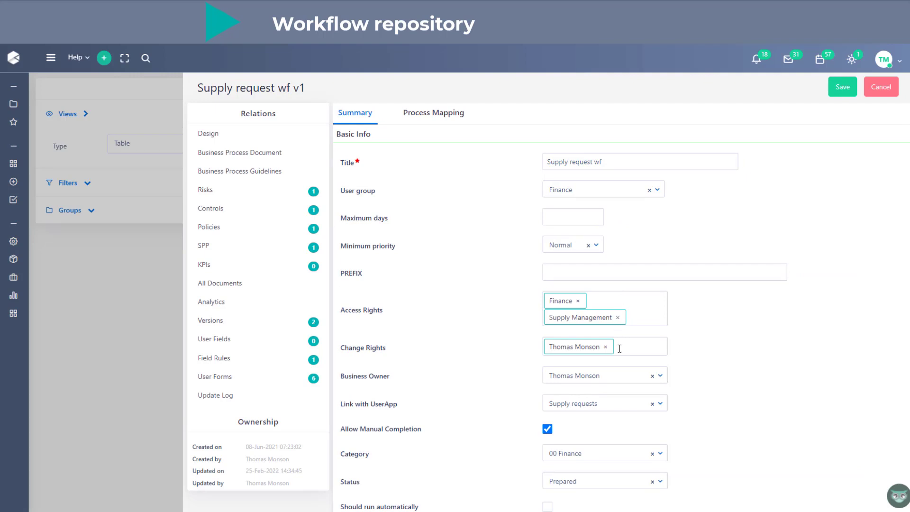
{"action": "left_click", "coordinate": [881, 86]}
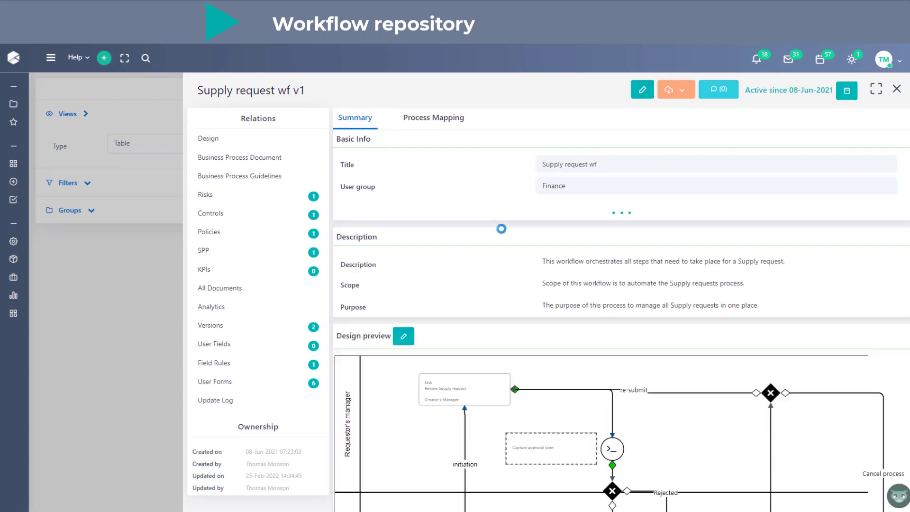
- Read through the Business Process Document of "Supply request wf", including the process diagram, task practice and elements
{"action": "left_click", "coordinate": [270, 159]}
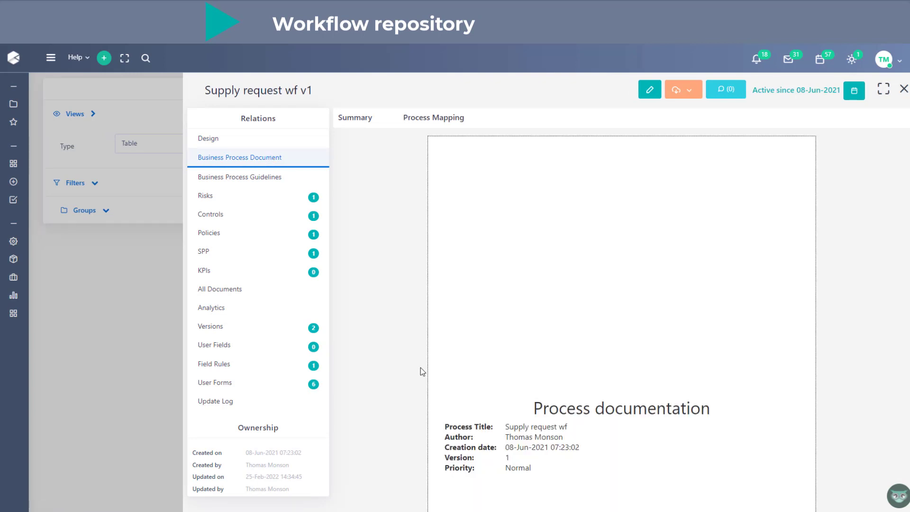
{"action": "scroll", "coordinate": [420, 368], "scroll_direction": "down", "scroll_amount": 10}
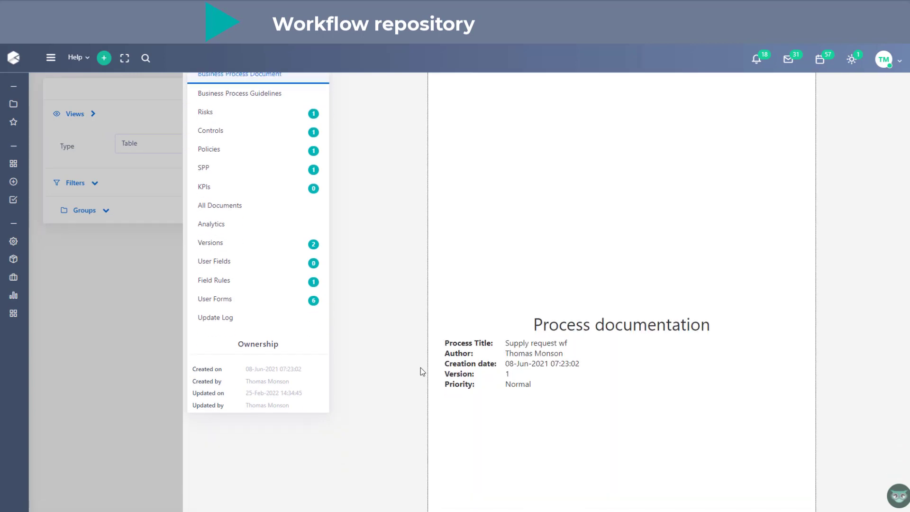
{"action": "scroll", "coordinate": [420, 368], "scroll_direction": "down", "scroll_amount": 10}
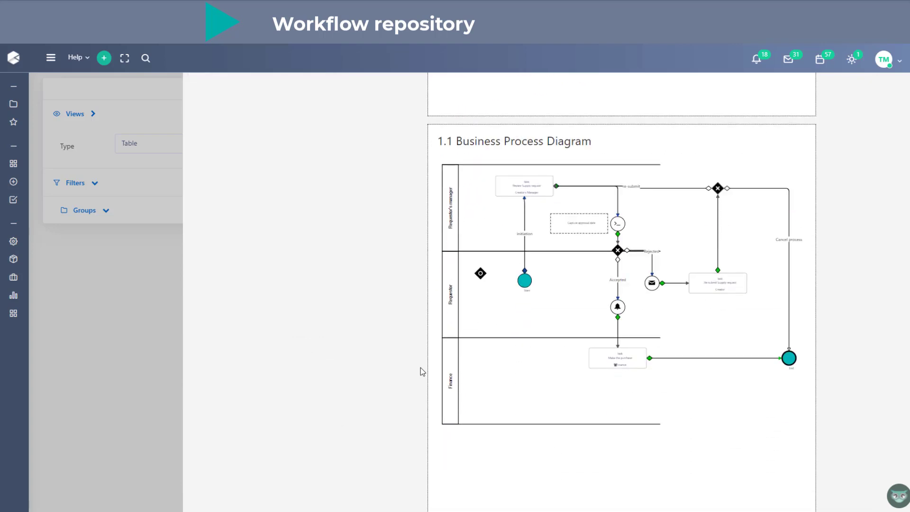
{"action": "scroll", "coordinate": [420, 368], "scroll_direction": "down", "scroll_amount": 10}
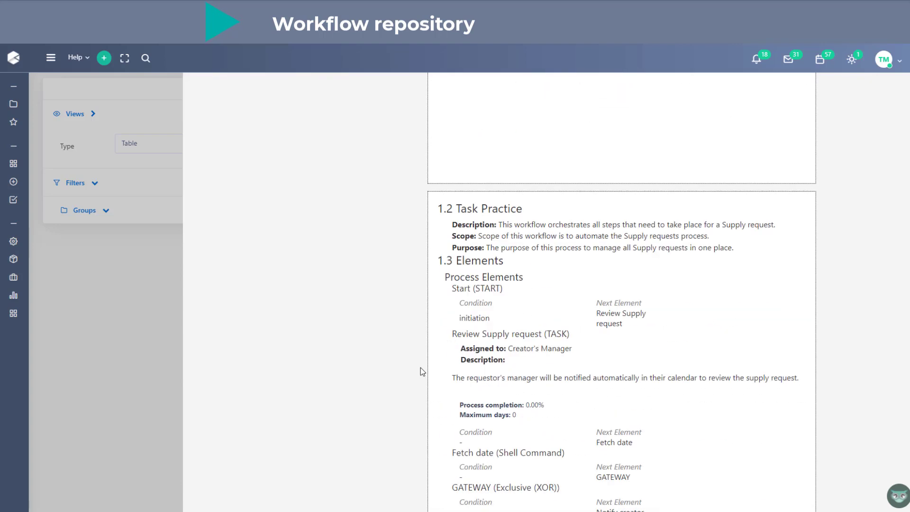
{"action": "scroll", "coordinate": [421, 368], "scroll_direction": "down", "scroll_amount": 10}
{"action": "scroll", "coordinate": [420, 368], "scroll_direction": "down", "scroll_amount": 8}
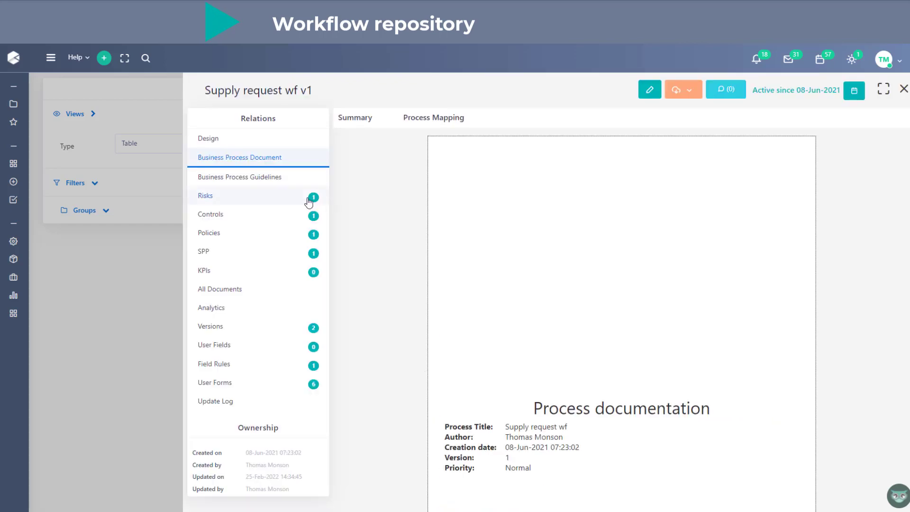
- Review the workflow's related risks, controls, policies, analytics, versions and update log
{"action": "left_click", "coordinate": [308, 202]}
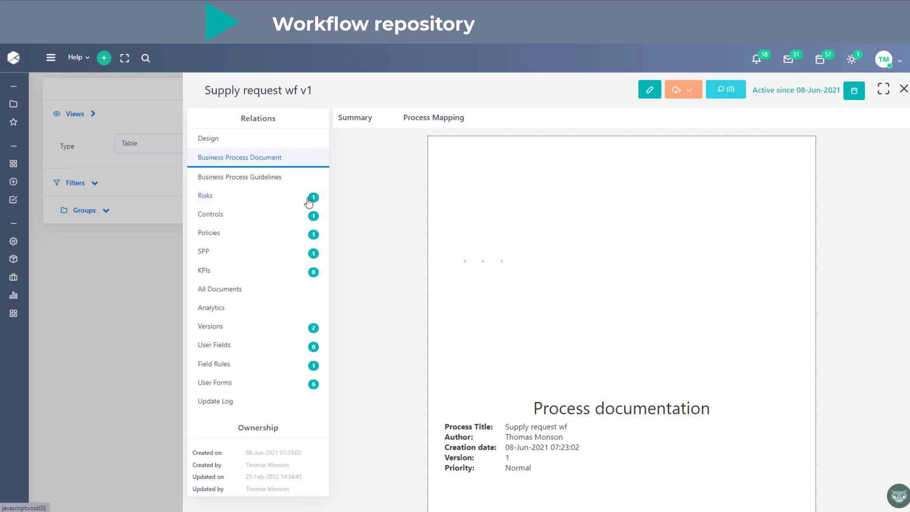
{"action": "left_click", "coordinate": [300, 220]}
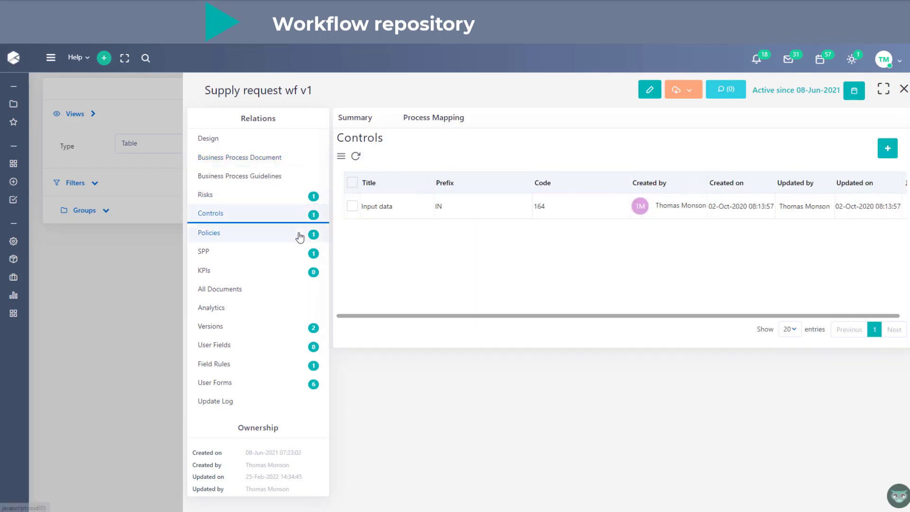
{"action": "left_click", "coordinate": [299, 238]}
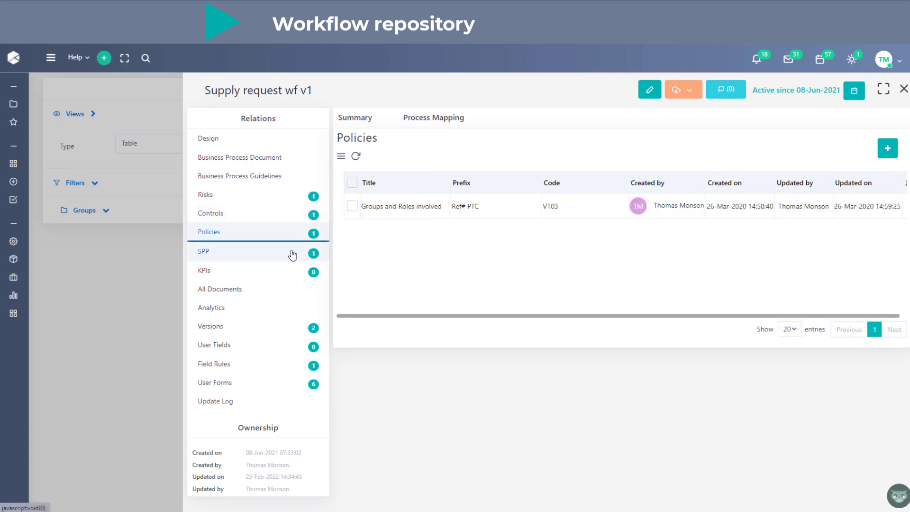
{"action": "left_click", "coordinate": [278, 313]}
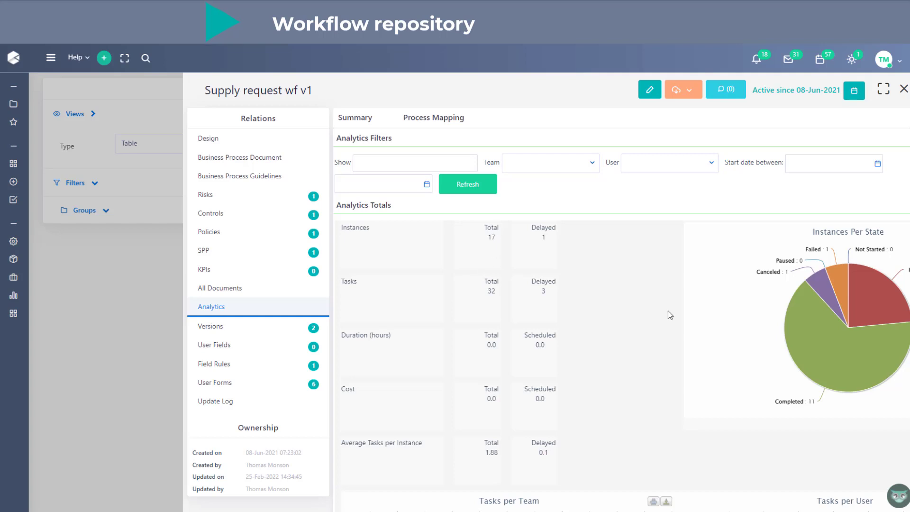
{"action": "left_click", "coordinate": [282, 328]}
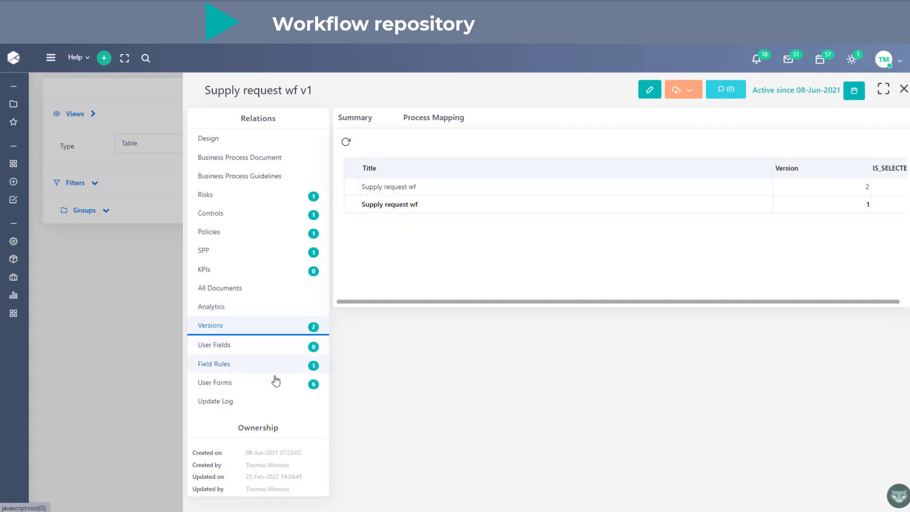
{"action": "left_click", "coordinate": [272, 403]}
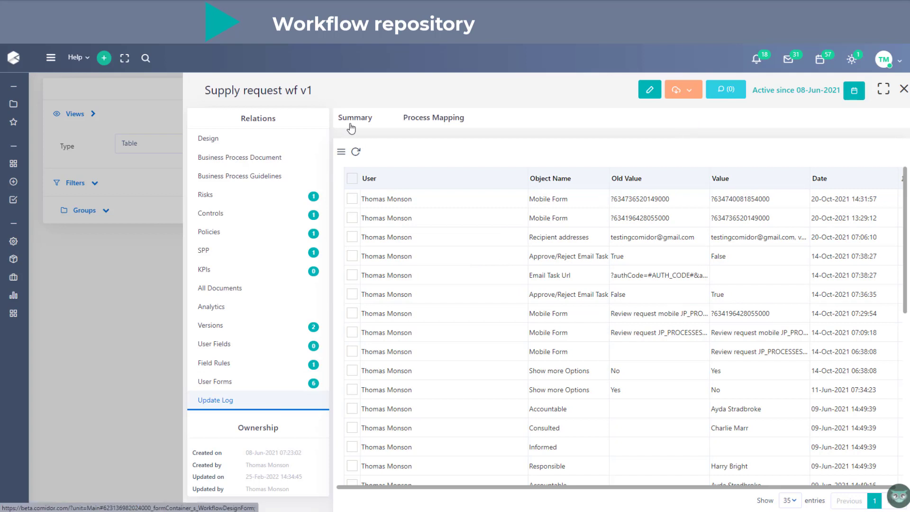
- View the additional actions available for "Supply request wf", close the design, and check the workflow list's additional actions
{"action": "left_click", "coordinate": [691, 95]}
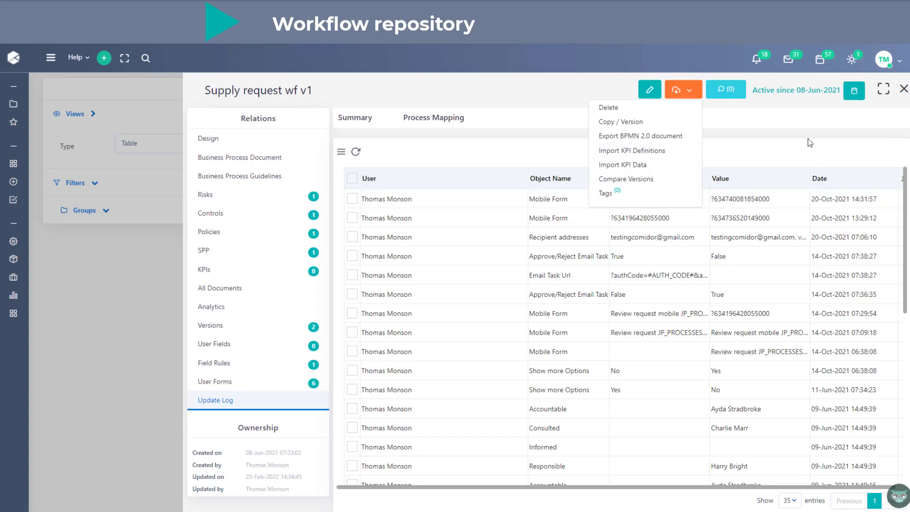
{"action": "left_click", "coordinate": [902, 91]}
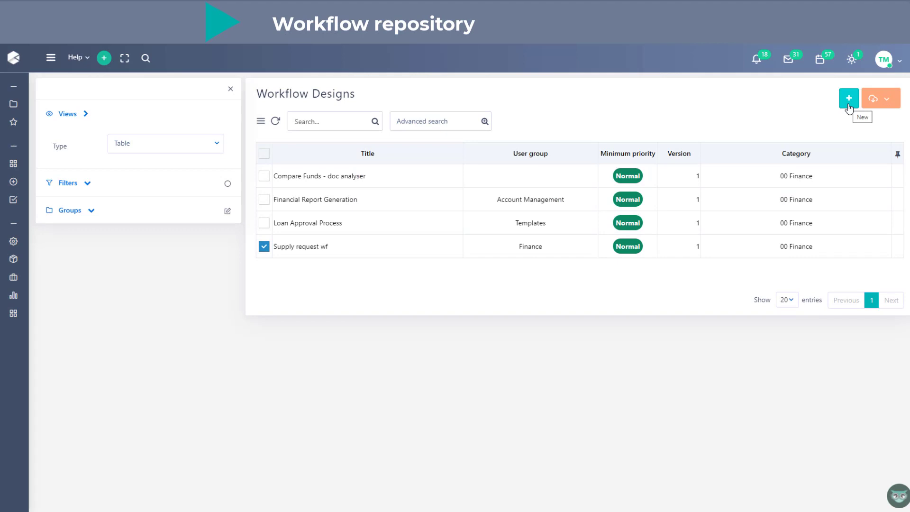
{"action": "left_click", "coordinate": [877, 98]}
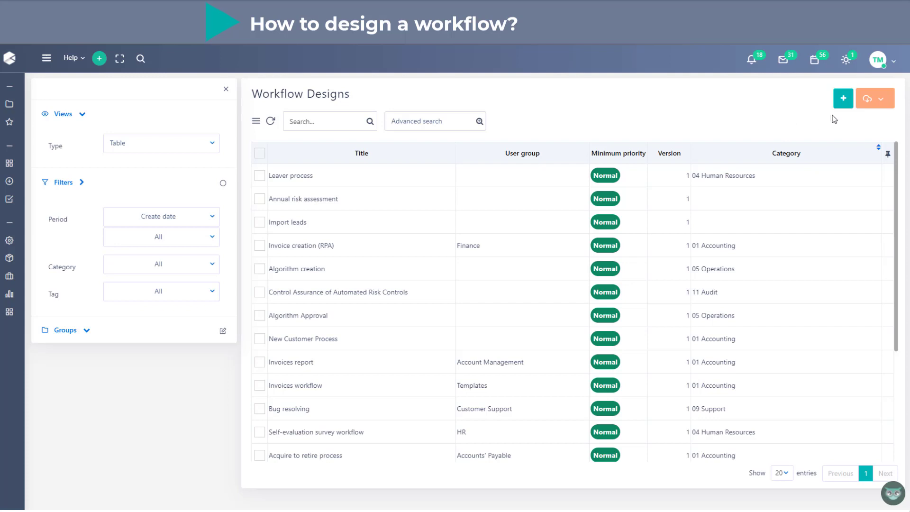
- Create a new workflow design titled "Document approval wf" and set its user group to Whole Team
{"action": "left_click", "coordinate": [844, 104]}
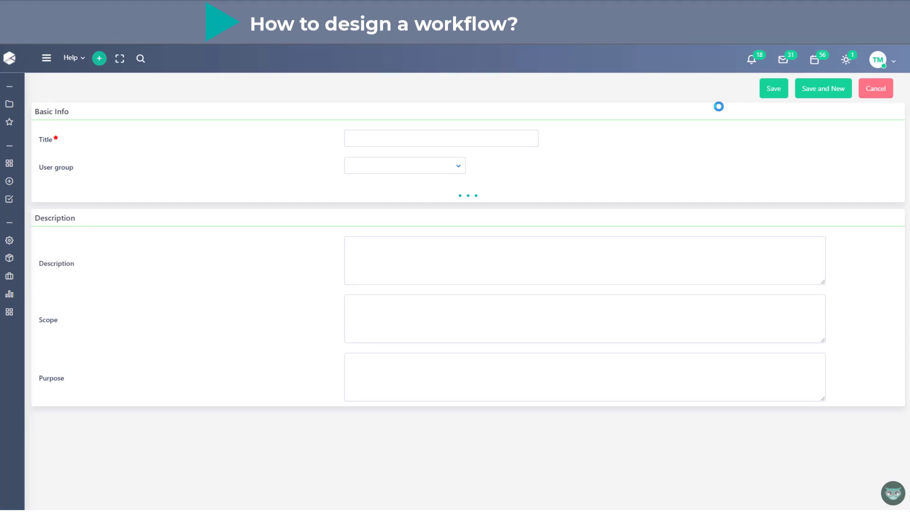
{"action": "left_click", "coordinate": [383, 136]}
{"action": "type", "text": "Document approval"}
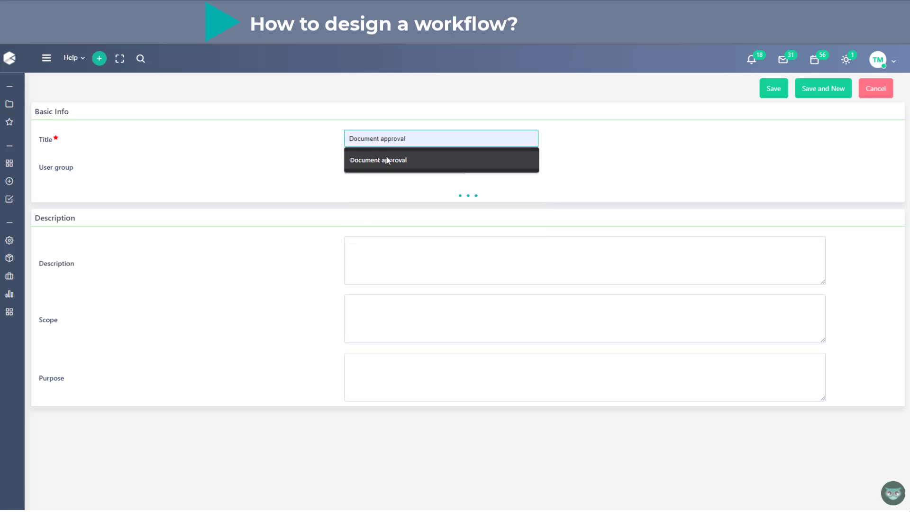
{"action": "left_click", "coordinate": [387, 160]}
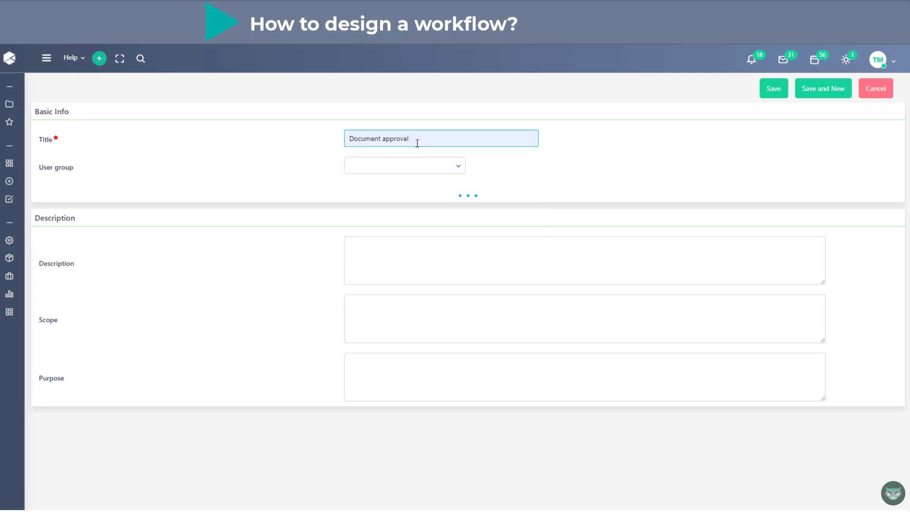
{"action": "type", "text": "wf"}
{"action": "left_click", "coordinate": [310, 176]}
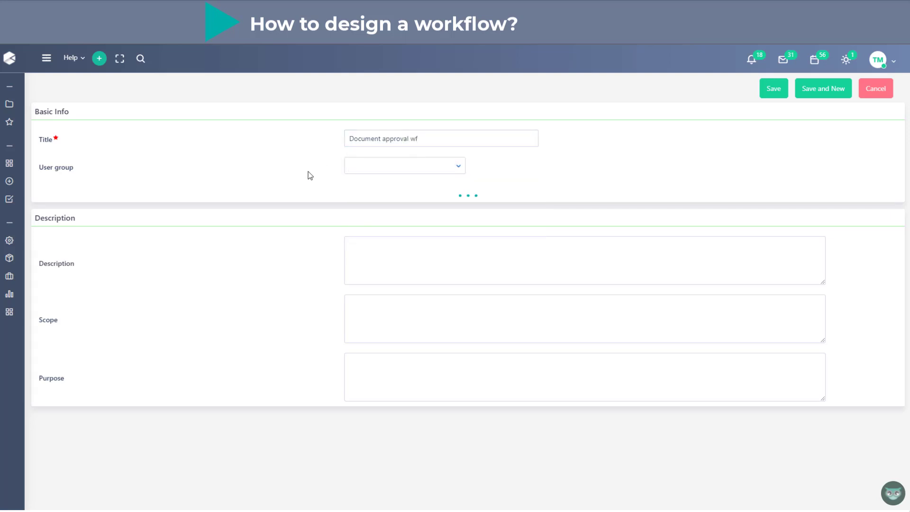
{"action": "left_click", "coordinate": [373, 176]}
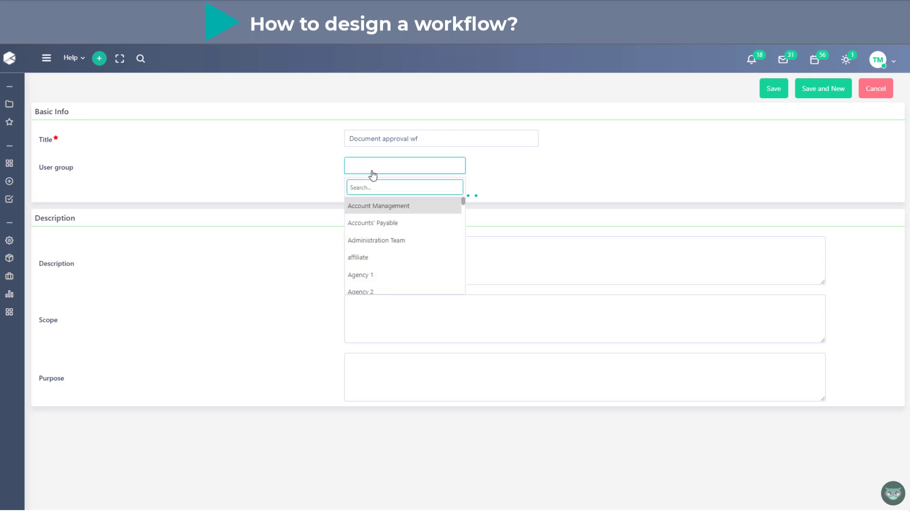
{"action": "type", "text": "whol"}
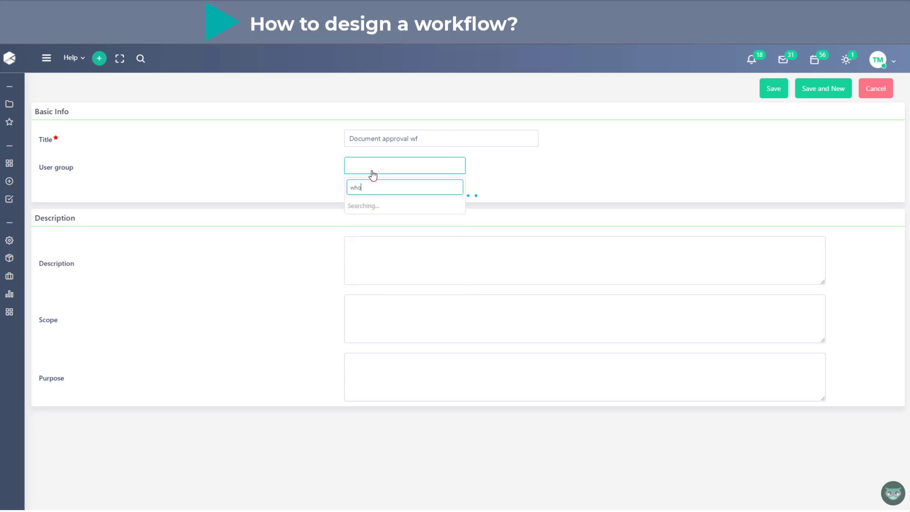
{"action": "key", "text": "Return"}
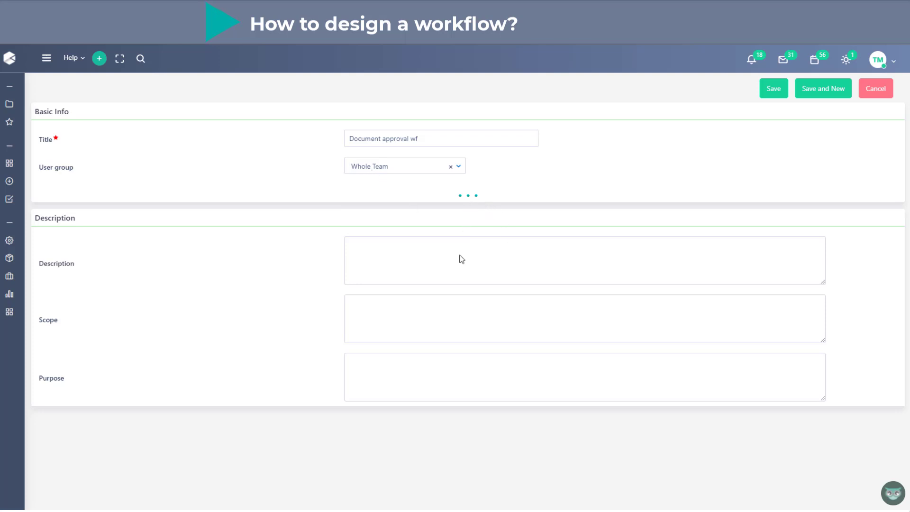
- Give Everyone access rights and the logged-in user change rights in the extended basic info, and save the workflow
{"action": "left_click", "coordinate": [468, 196]}
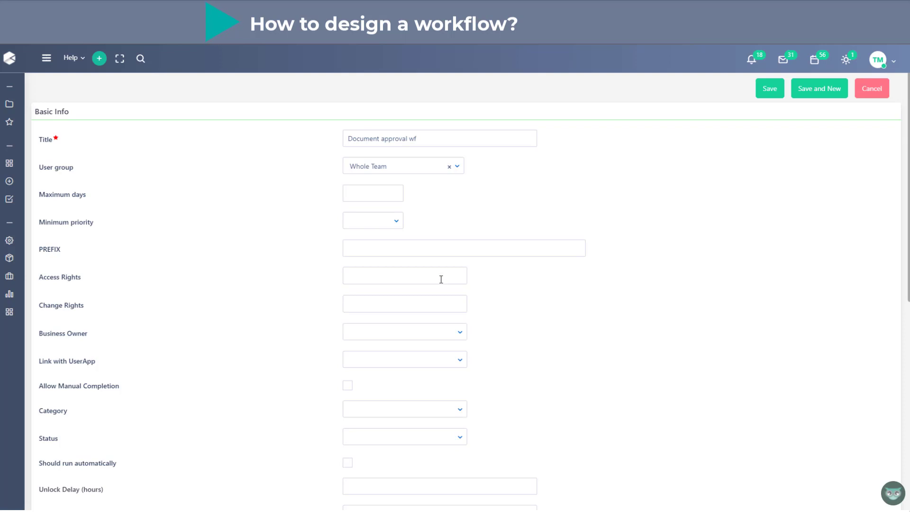
{"action": "left_click", "coordinate": [441, 280]}
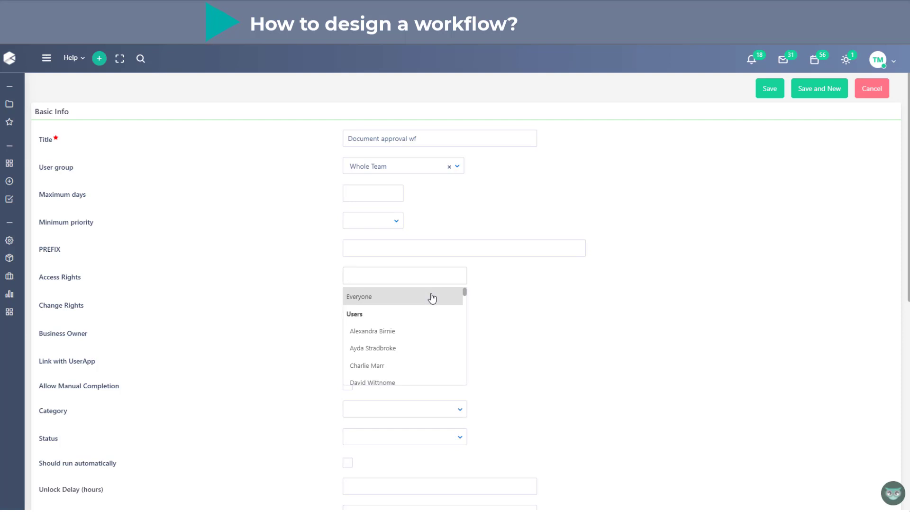
{"action": "left_click", "coordinate": [432, 297]}
{"action": "left_click", "coordinate": [373, 309]}
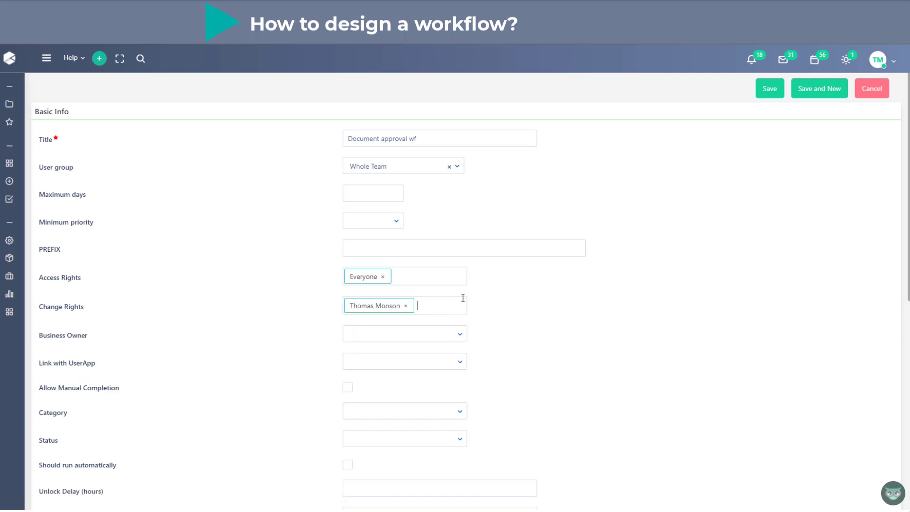
{"action": "left_click", "coordinate": [770, 89]}
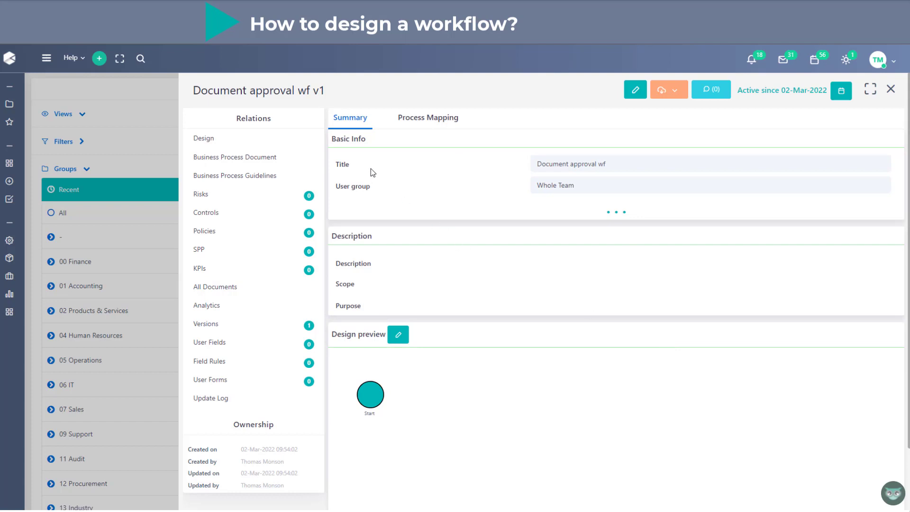
- Open the workflow's design, add an Inclusive (OR) gateway, and arrange it in a row between the Start and End elements
{"action": "left_click", "coordinate": [263, 144]}
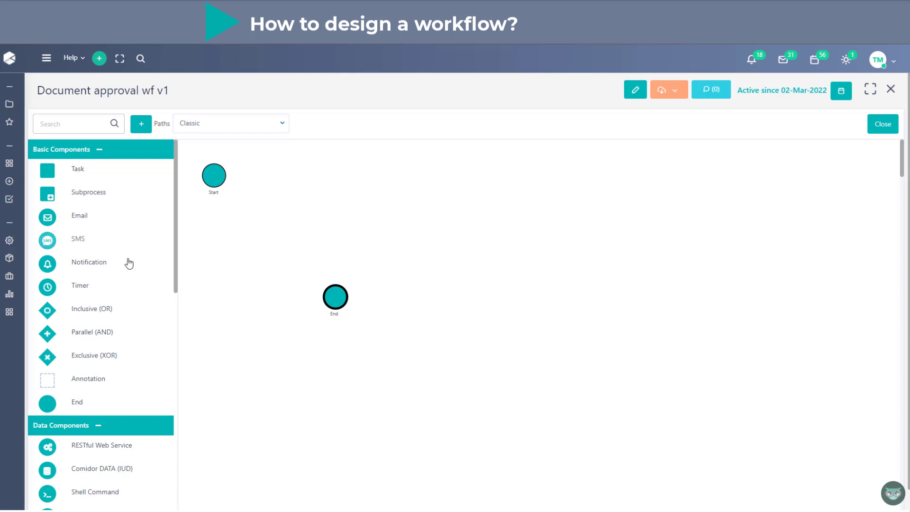
{"action": "left_click_drag", "start_coordinate": [76, 312], "coordinate": [372, 249]}
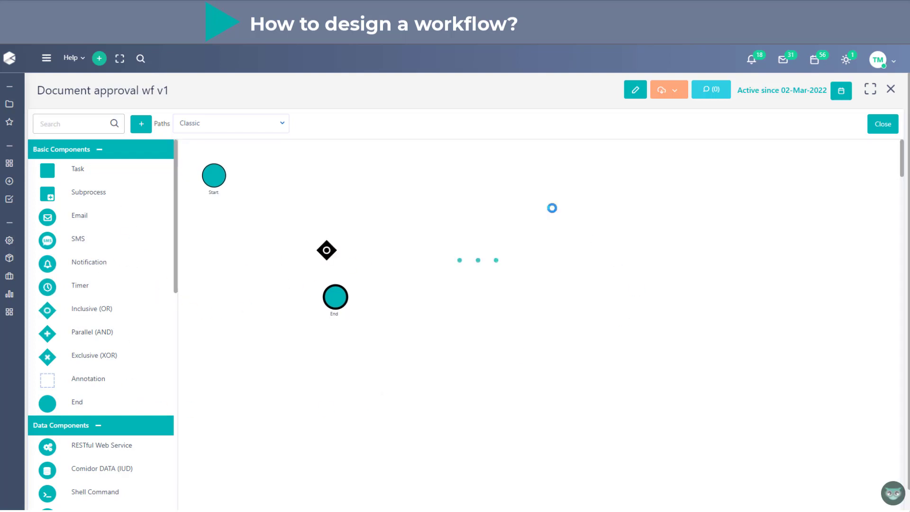
{"action": "left_click_drag", "start_coordinate": [329, 251], "coordinate": [305, 193]}
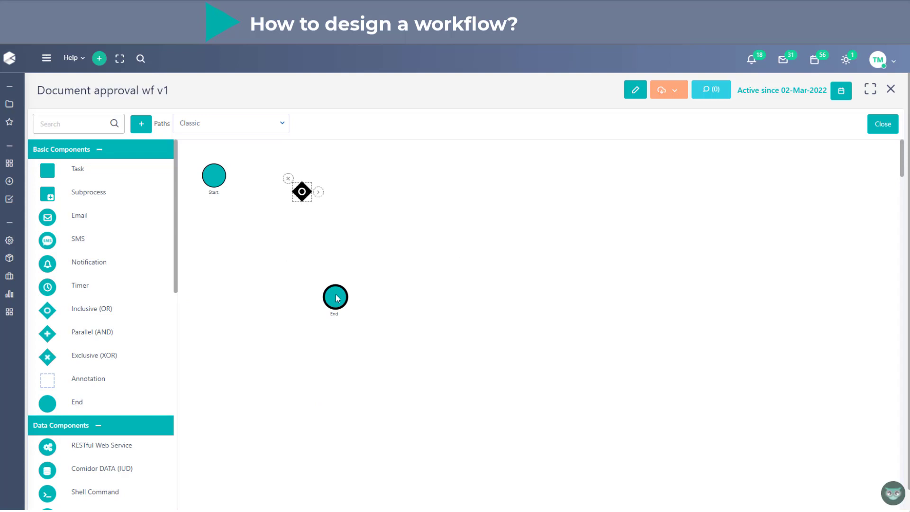
{"action": "left_click_drag", "start_coordinate": [336, 299], "coordinate": [451, 196]}
{"action": "mouse_move", "coordinate": [209, 179]}
{"action": "left_mouse_down"}
{"action": "mouse_move", "coordinate": [207, 211]}
{"action": "mouse_move", "coordinate": [205, 196]}
{"action": "left_mouse_up"}
{"action": "left_click", "coordinate": [282, 317]}
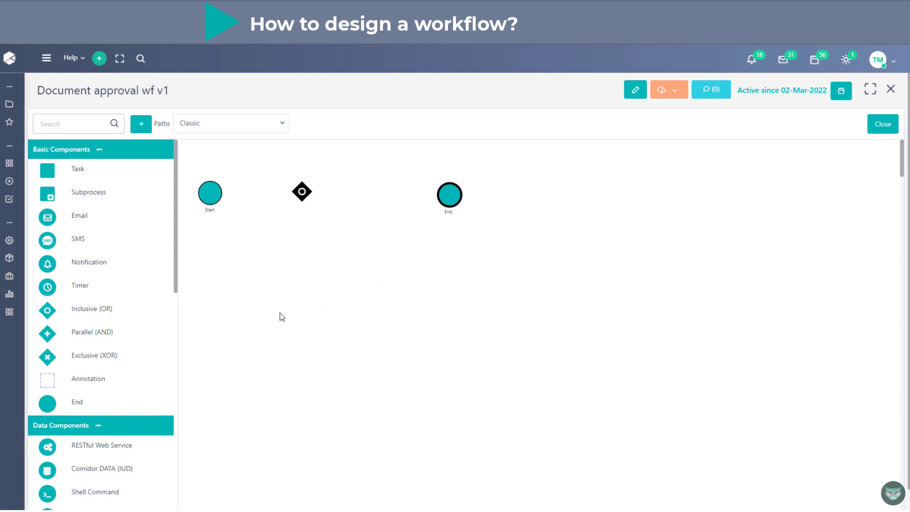
{"action": "left_click", "coordinate": [309, 197]}
{"action": "left_click_drag", "start_coordinate": [317, 192], "coordinate": [303, 302]}
- Add a Task element below the gateway and title it "Upload document"
{"action": "left_click_drag", "start_coordinate": [80, 176], "coordinate": [356, 252]}
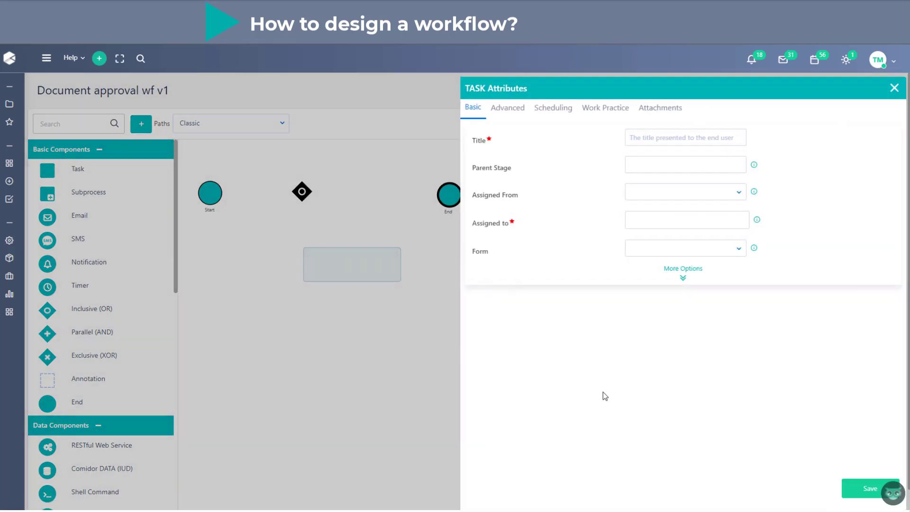
{"action": "left_click", "coordinate": [674, 141]}
{"action": "type", "text": "Upload"}
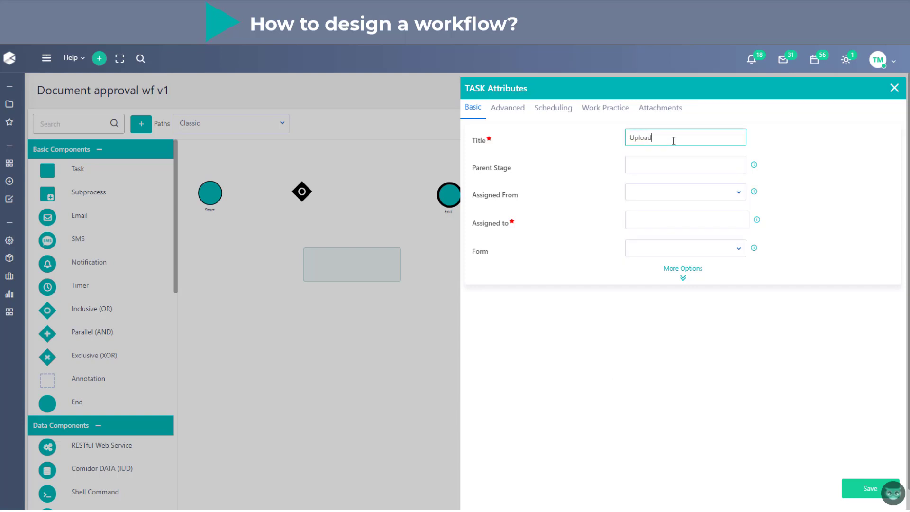
{"action": "type", "text": " document"}
{"action": "left_click", "coordinate": [666, 220]}
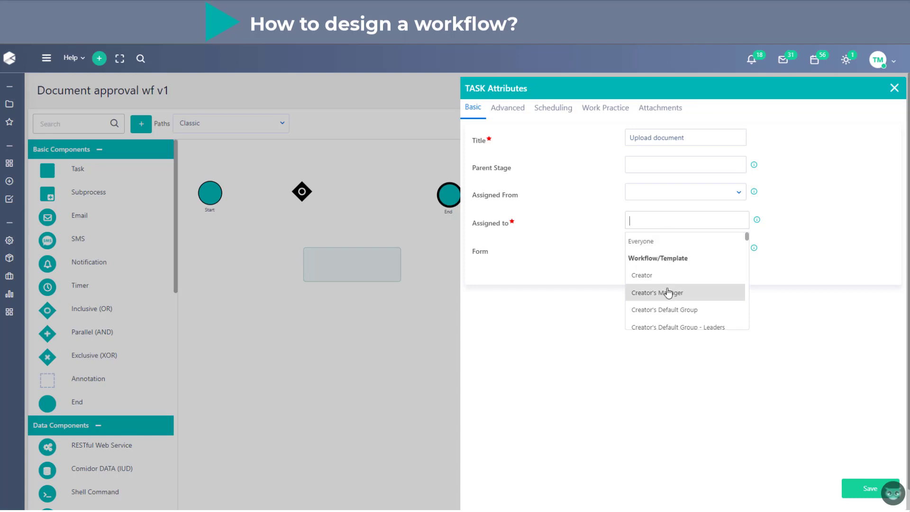
{"action": "type", "text": "th"}
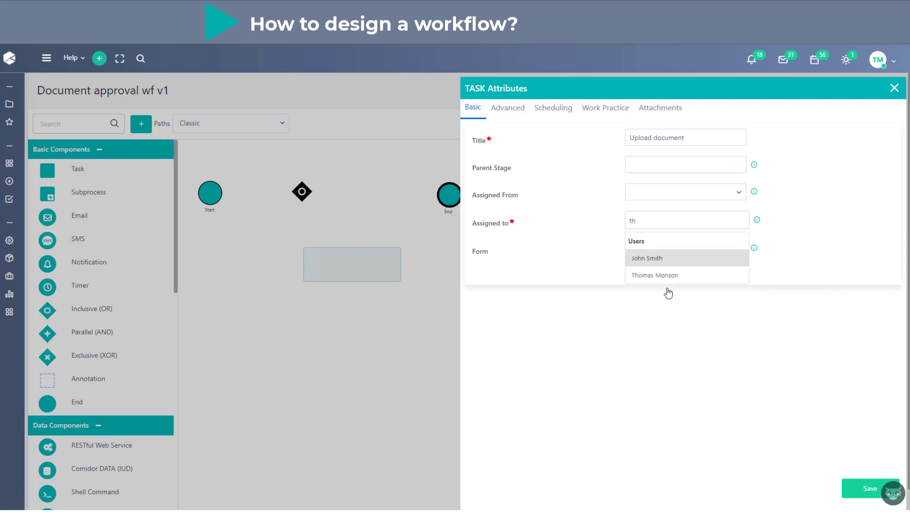
{"action": "key", "text": "BackSpace"}
{"action": "key", "text": "BackSpace"}
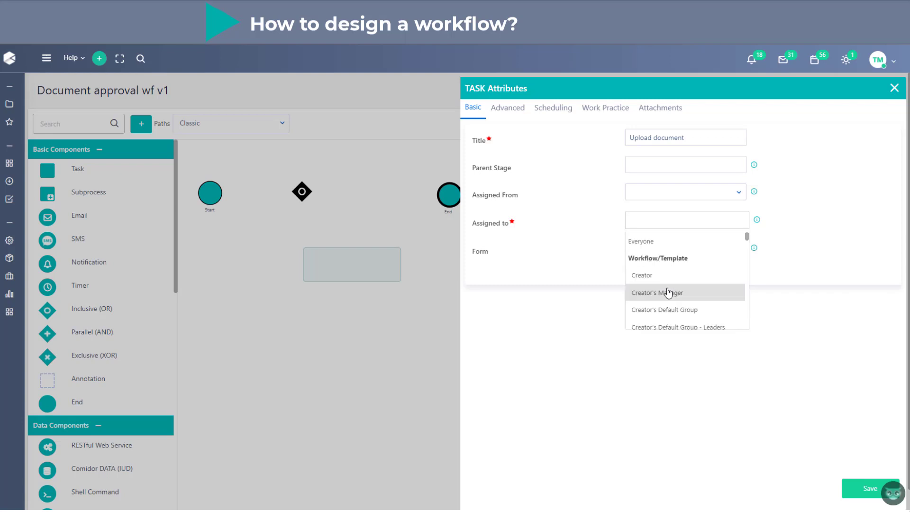
{"action": "type", "text": "it"}
{"action": "scroll", "coordinate": [668, 293], "scroll_direction": "down", "scroll_amount": 4}
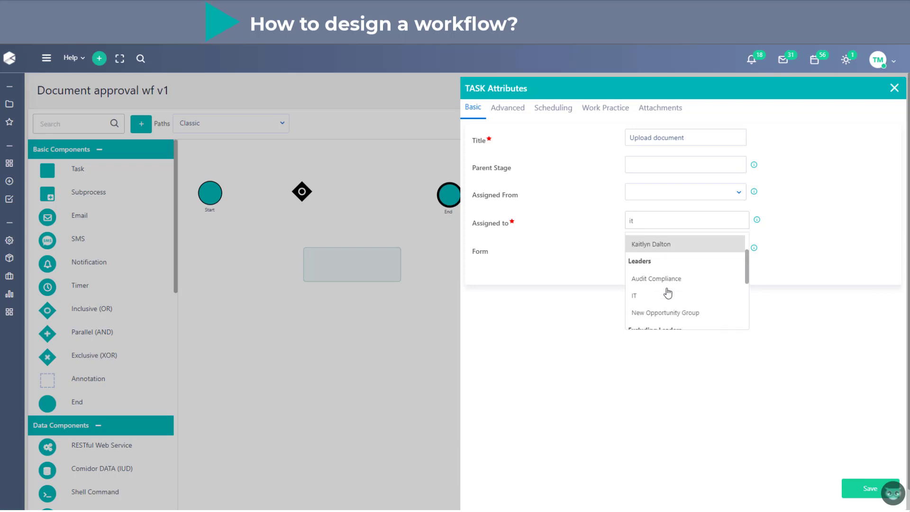
{"action": "scroll", "coordinate": [668, 293], "scroll_direction": "down", "scroll_amount": 2}
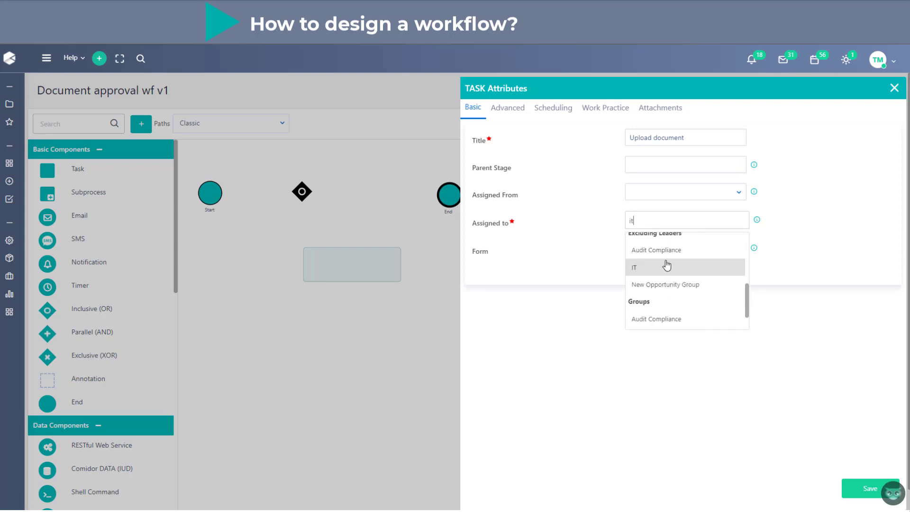
{"action": "scroll", "coordinate": [667, 266], "scroll_direction": "down", "scroll_amount": 1}
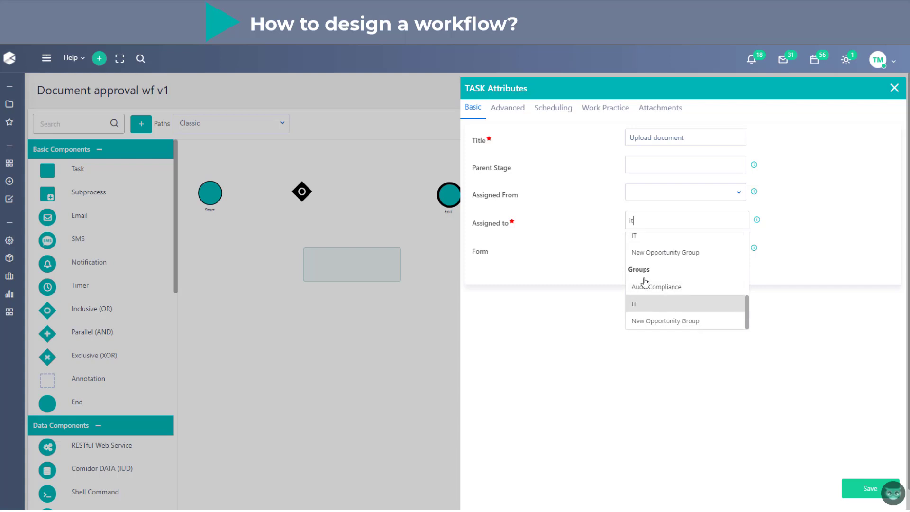
{"action": "scroll", "coordinate": [646, 304], "scroll_direction": "up", "scroll_amount": 4}
{"action": "left_click", "coordinate": [604, 250]}
- Assign the "Upload document" task to the Creator, save it, and place it level with the Start element
{"action": "left_click", "coordinate": [642, 220]}
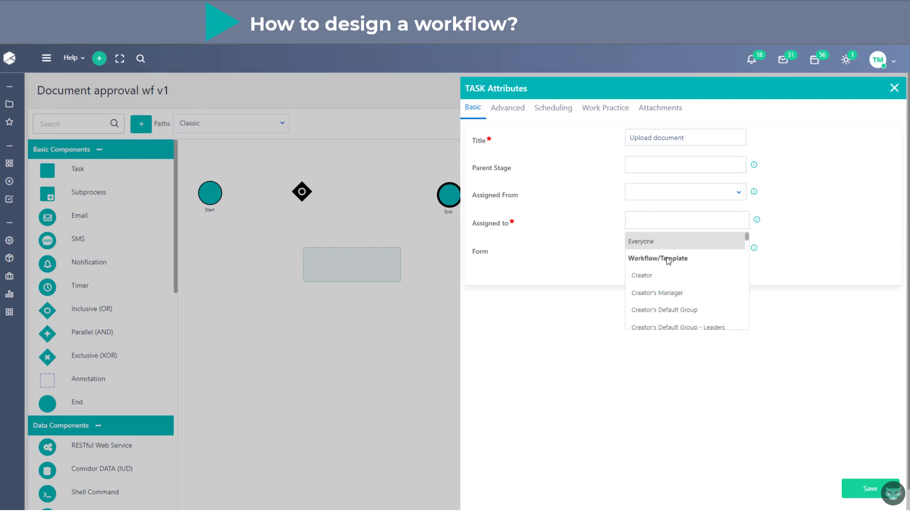
{"action": "left_click", "coordinate": [666, 284]}
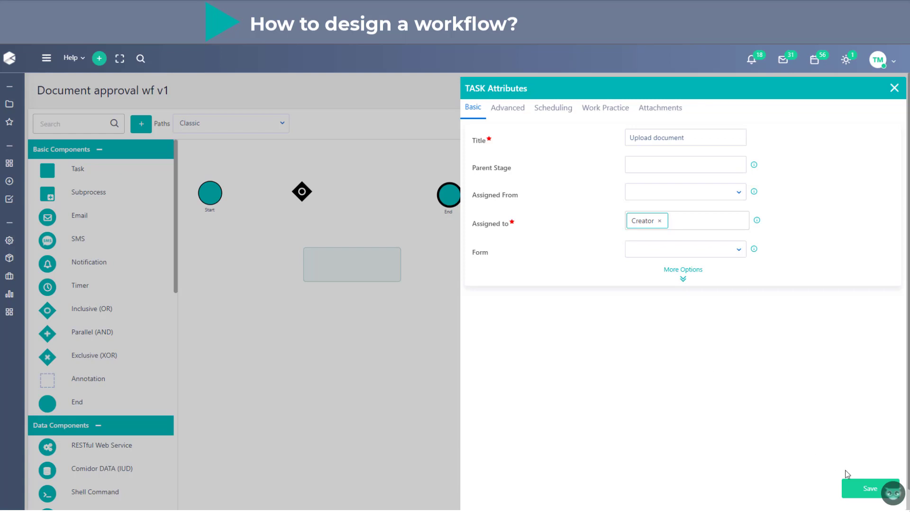
{"action": "left_click", "coordinate": [862, 493]}
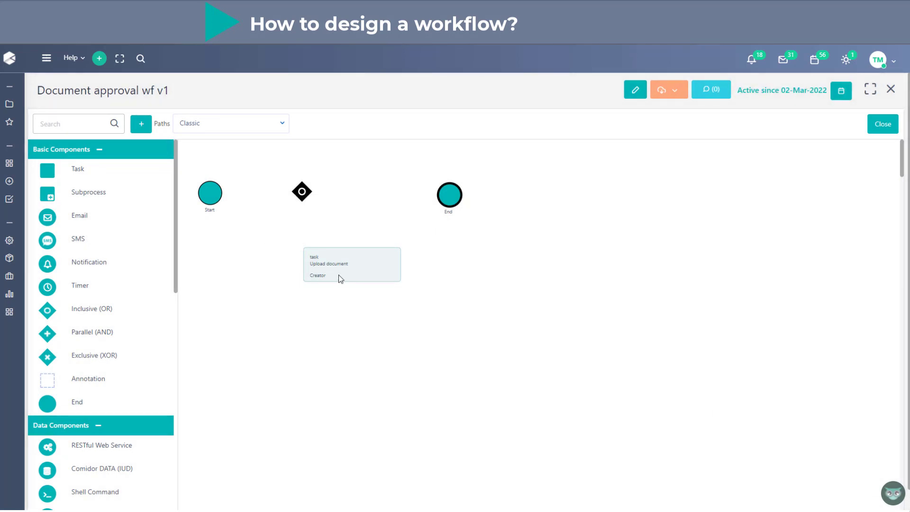
{"action": "left_click_drag", "start_coordinate": [338, 275], "coordinate": [309, 242]}
{"action": "left_click_drag", "start_coordinate": [217, 189], "coordinate": [213, 221]}
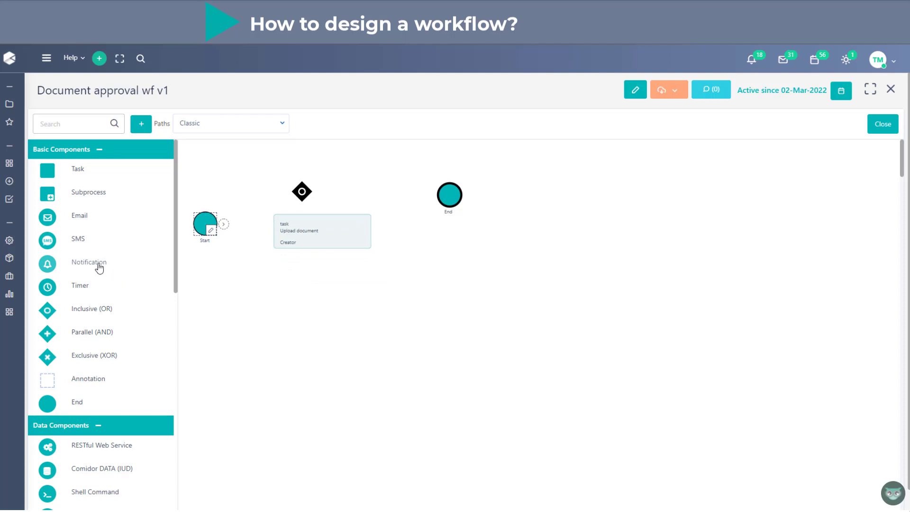
- Add a Notification element titled "Notify manager" with the subject "You have a new document for review"
{"action": "left_click_drag", "start_coordinate": [98, 268], "coordinate": [723, 264]}
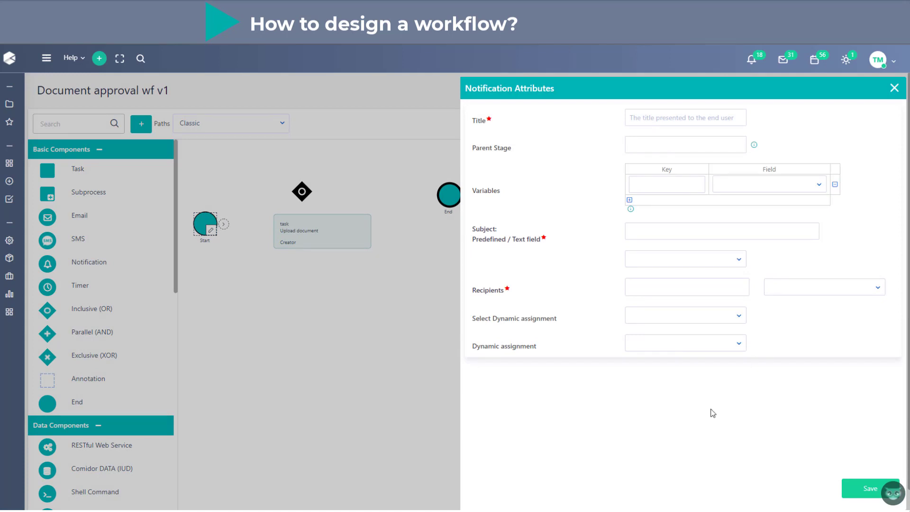
{"action": "left_click", "coordinate": [676, 120]}
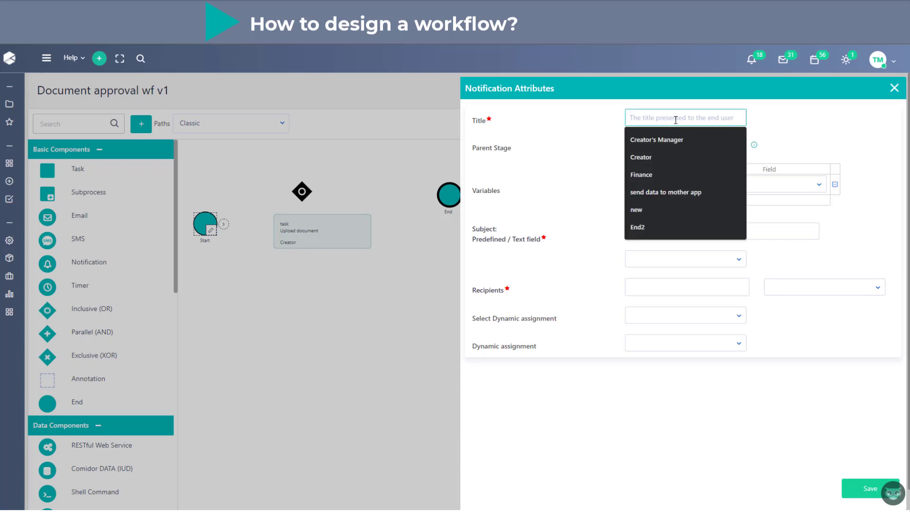
{"action": "type", "text": "Notify manager"}
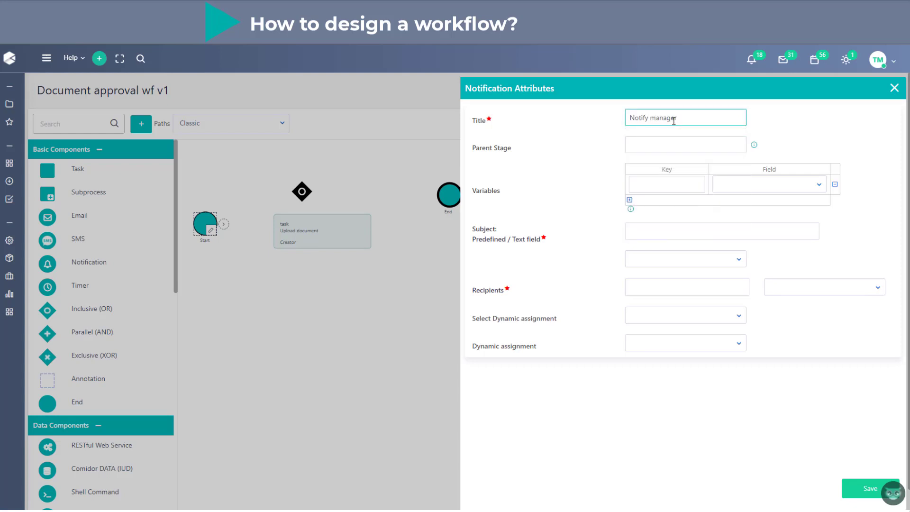
{"action": "left_click", "coordinate": [593, 207]}
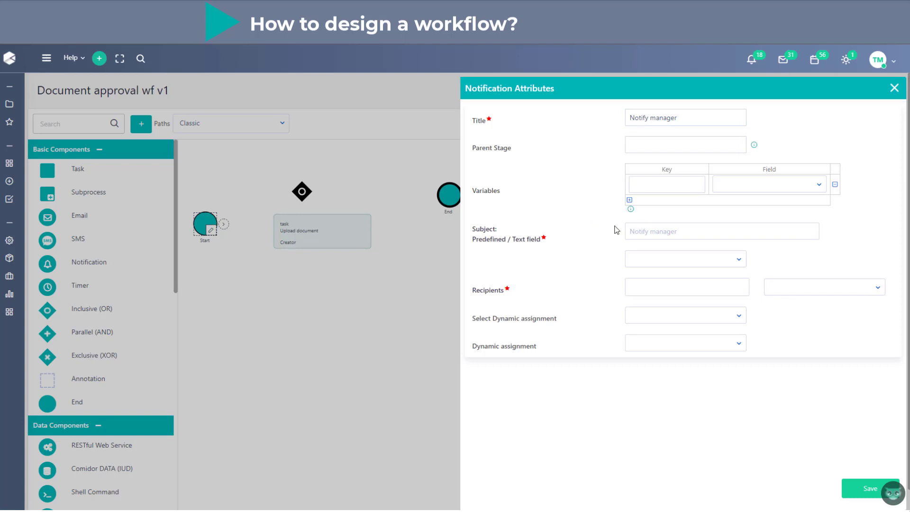
{"action": "left_click", "coordinate": [646, 236]}
{"action": "type", "text": "You have a new"}
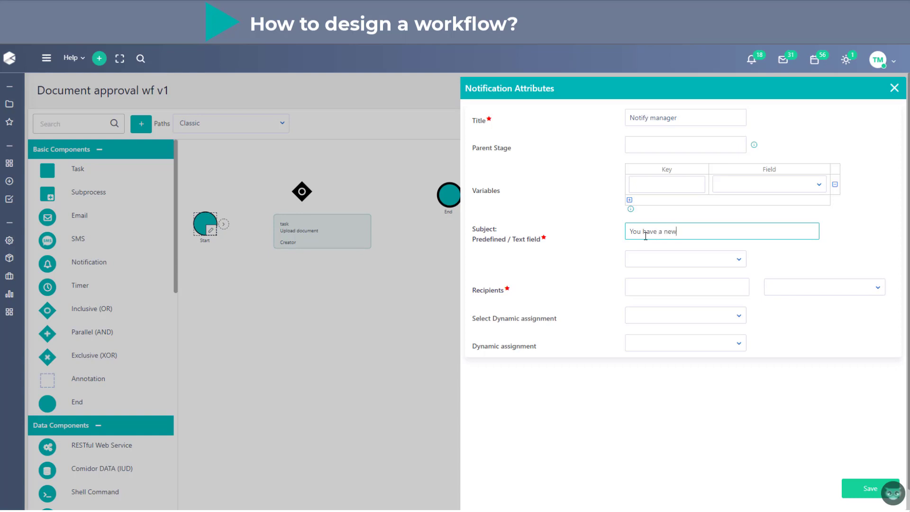
{"action": "type", "text": " document for review"}
- Set the notification's recipient to Creator's Manager and save its attributes
{"action": "left_click", "coordinate": [645, 287]}
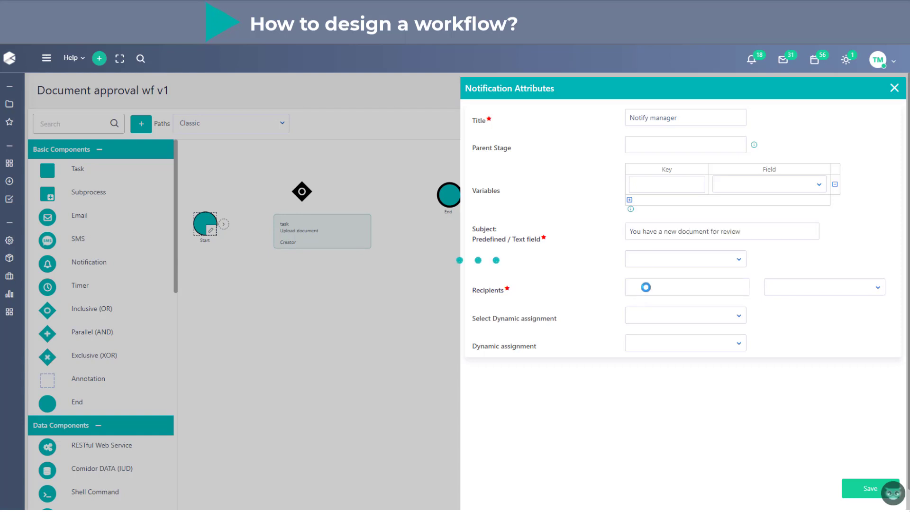
{"action": "left_click", "coordinate": [651, 343]}
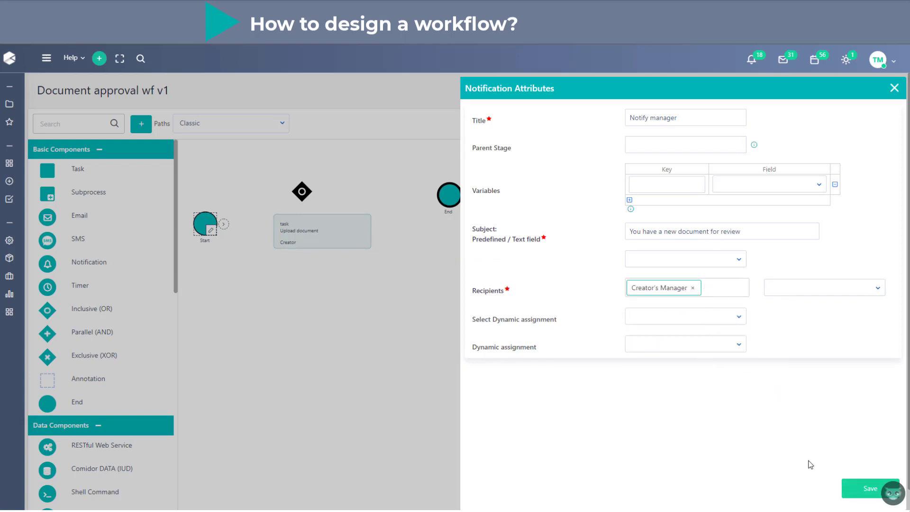
{"action": "left_click", "coordinate": [861, 497]}
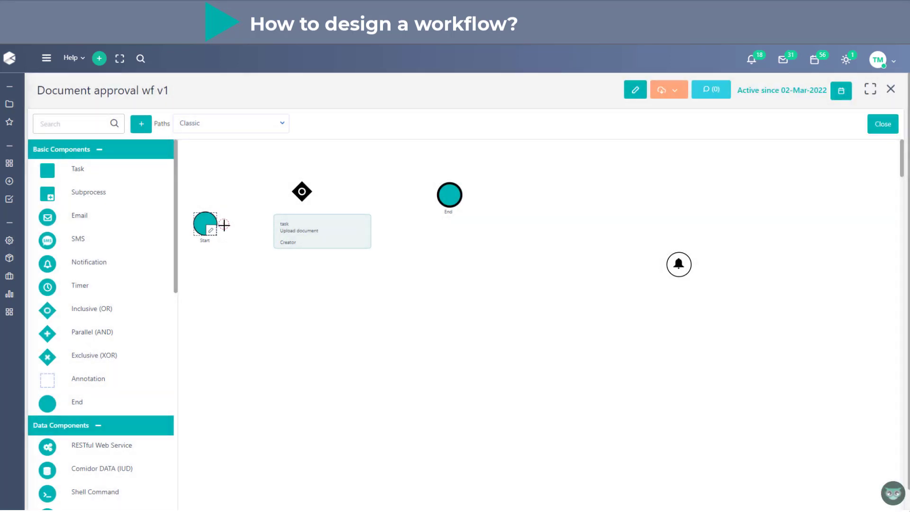
- Link Start to "Upload document" and that task to the "Notify manager" notification placed after it, saving both links with their default states
{"action": "left_click_drag", "start_coordinate": [223, 224], "coordinate": [282, 232]}
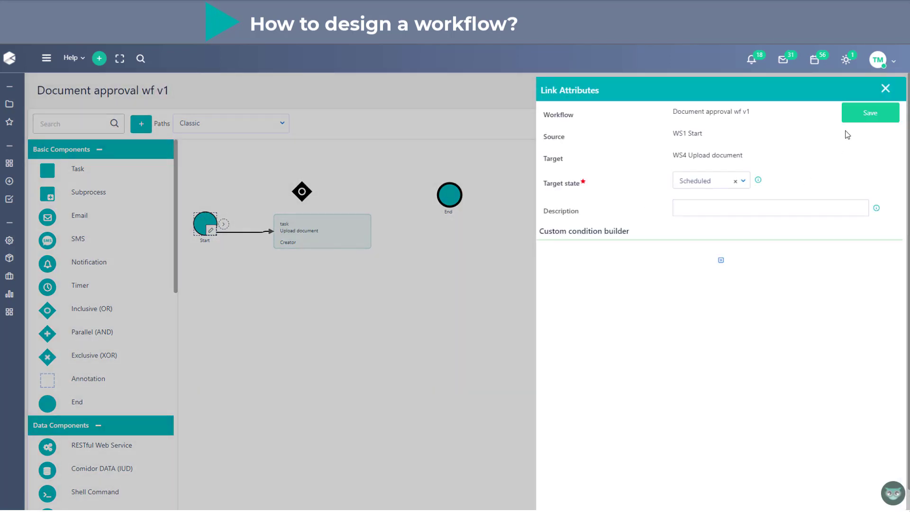
{"action": "left_click", "coordinate": [860, 122]}
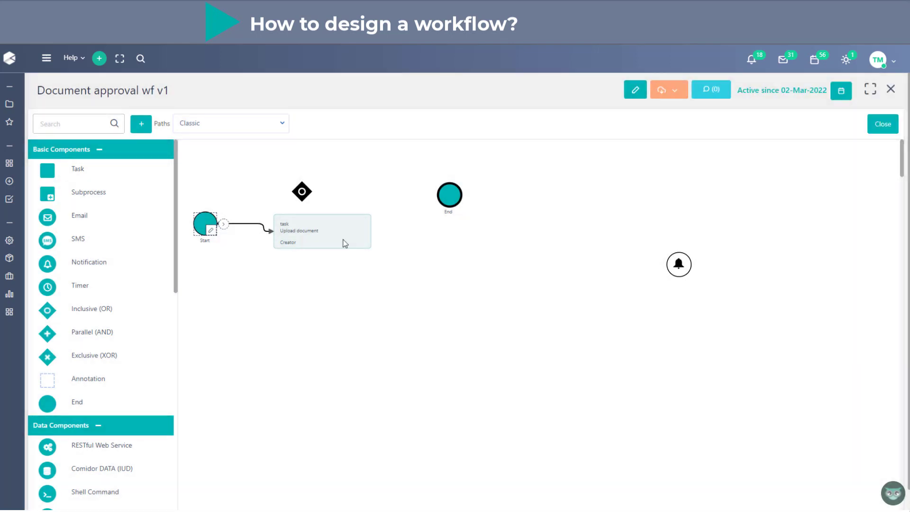
{"action": "left_click_drag", "start_coordinate": [683, 267], "coordinate": [444, 238]}
{"action": "left_click", "coordinate": [358, 230]}
{"action": "left_click_drag", "start_coordinate": [378, 231], "coordinate": [449, 240]}
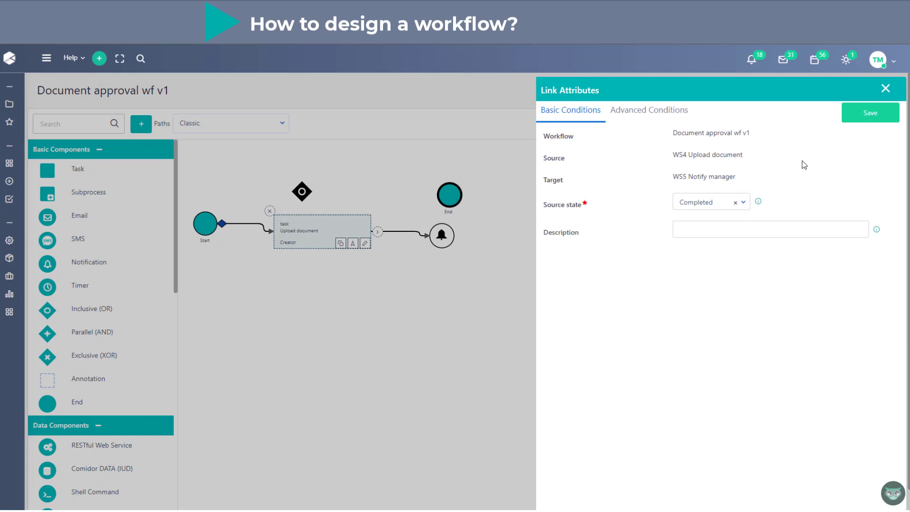
{"action": "left_click", "coordinate": [871, 114]}
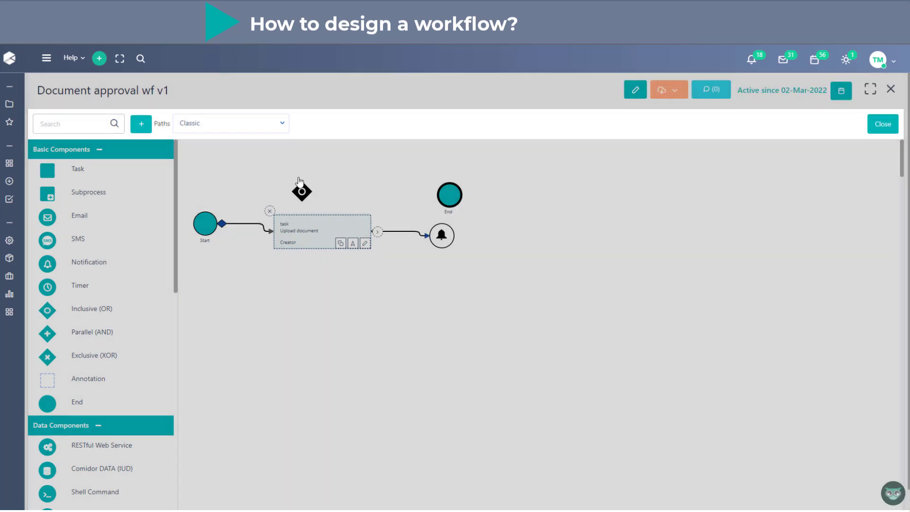
- Delete the unused inclusive gateway and align the "Upload document" task and the notification level with Start
{"action": "left_click", "coordinate": [301, 193]}
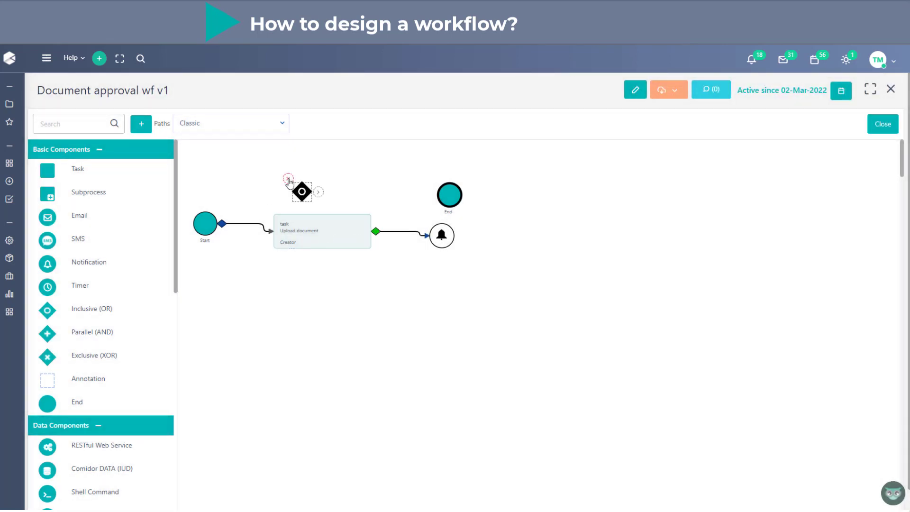
{"action": "left_click", "coordinate": [289, 179]}
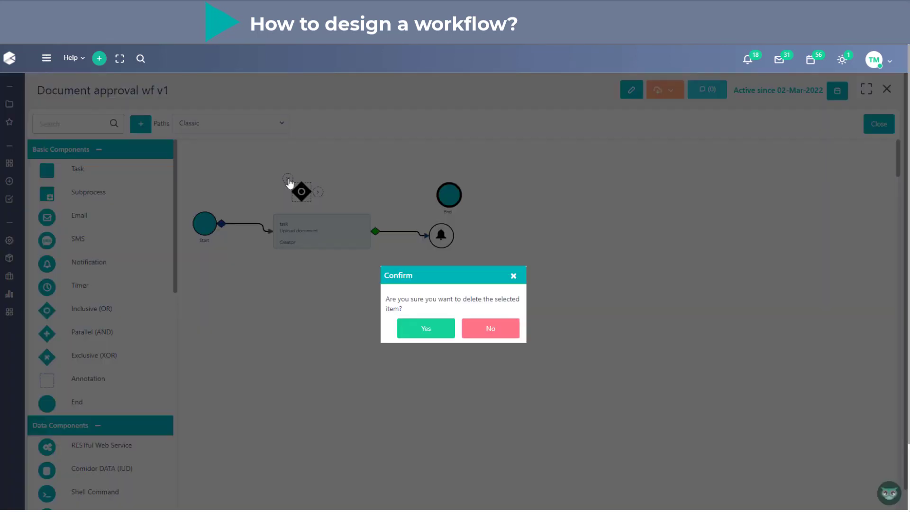
{"action": "left_click", "coordinate": [426, 329]}
{"action": "left_click_drag", "start_coordinate": [308, 235], "coordinate": [308, 228]}
{"action": "left_click_drag", "start_coordinate": [444, 236], "coordinate": [421, 223]}
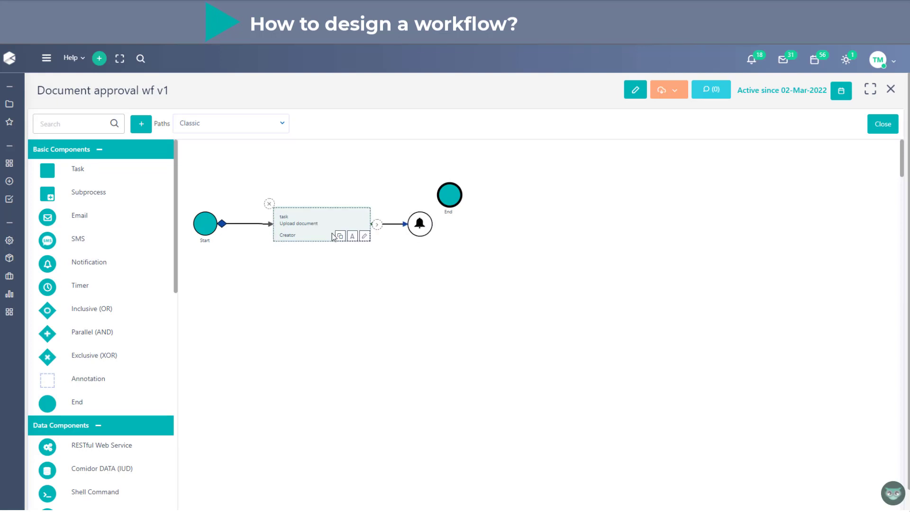
- Duplicate the "Upload document" task after the notification, retitle the copy "Review document", assign it to Creator's Manager, and save it
{"action": "left_click_drag", "start_coordinate": [348, 192], "coordinate": [563, 218]}
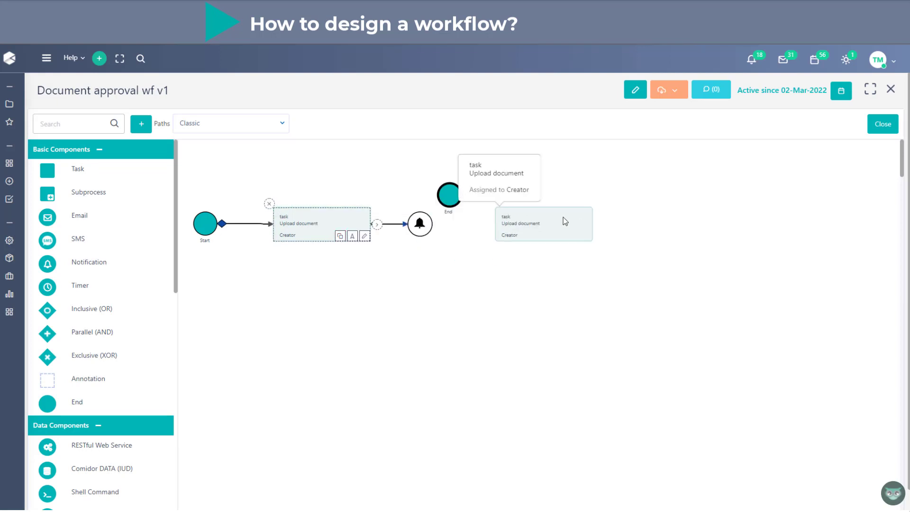
{"action": "left_click", "coordinate": [587, 236]}
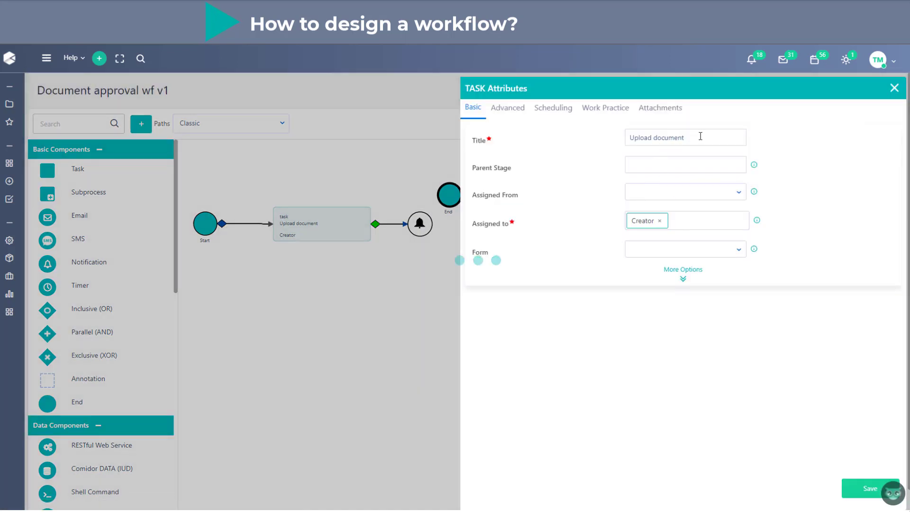
{"action": "double_click", "coordinate": [642, 138]}
{"action": "type", "text": "Review"}
{"action": "left_click", "coordinate": [662, 222]}
{"action": "left_click", "coordinate": [656, 290]}
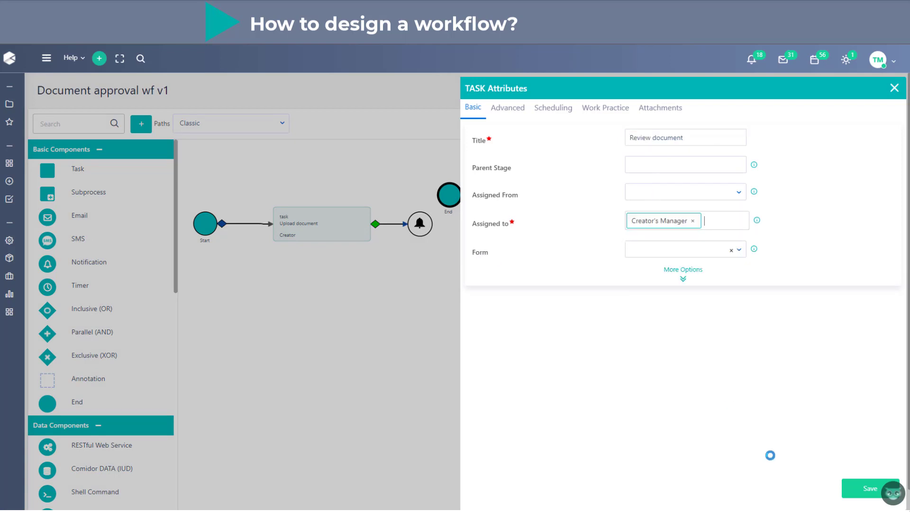
{"action": "left_click", "coordinate": [871, 489]}
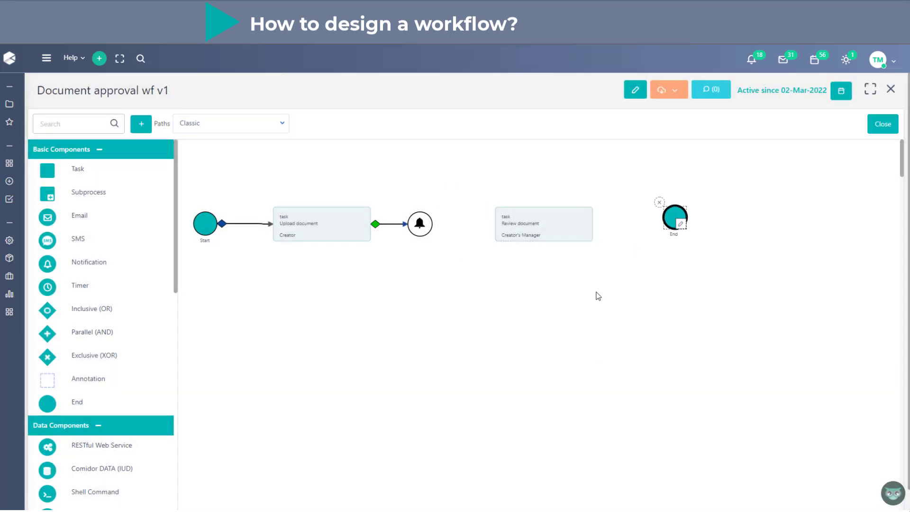
- Link the "Notify manager" notification to the "Review document" task with target state Scheduled and save the link
{"action": "left_click", "coordinate": [420, 223]}
{"action": "left_click_drag", "start_coordinate": [439, 225], "coordinate": [515, 222]}
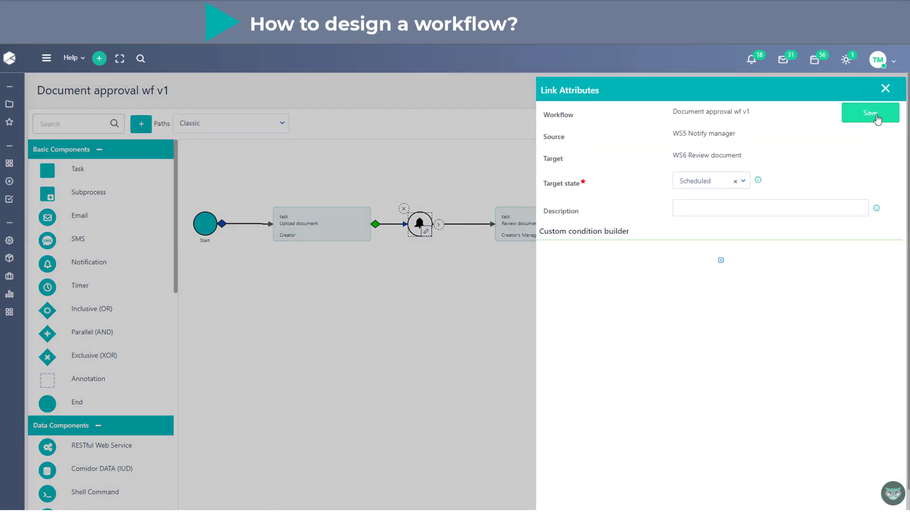
{"action": "left_click", "coordinate": [875, 116]}
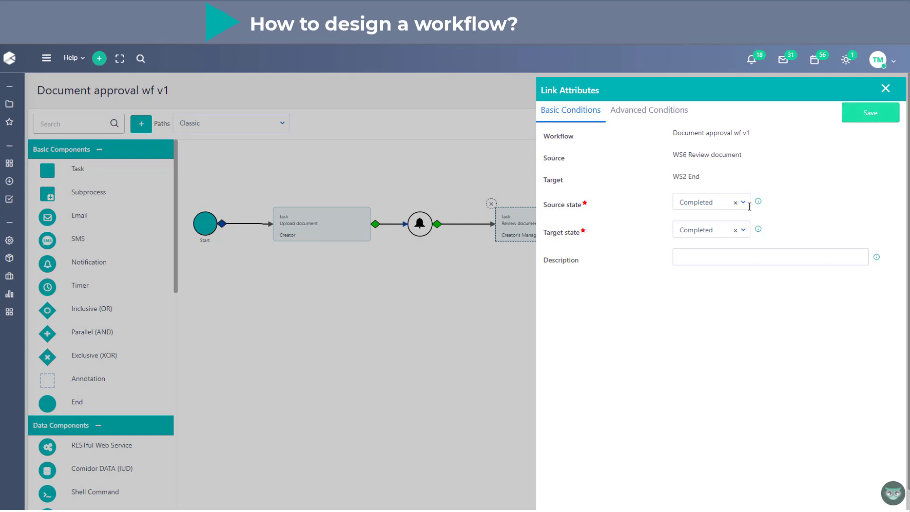
- Finish the link from "Review document" to End with target state Completed, and align End level with the other elements
{"action": "left_click", "coordinate": [728, 232]}
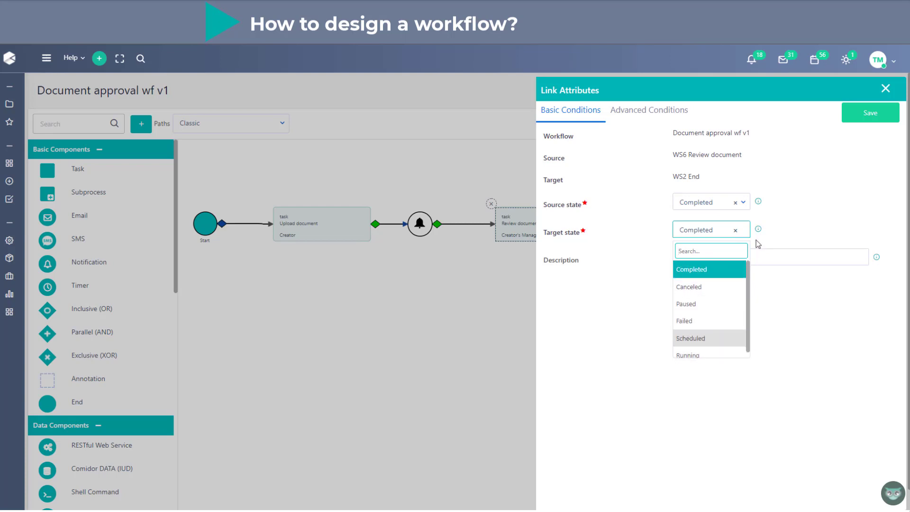
{"action": "left_click", "coordinate": [744, 228]}
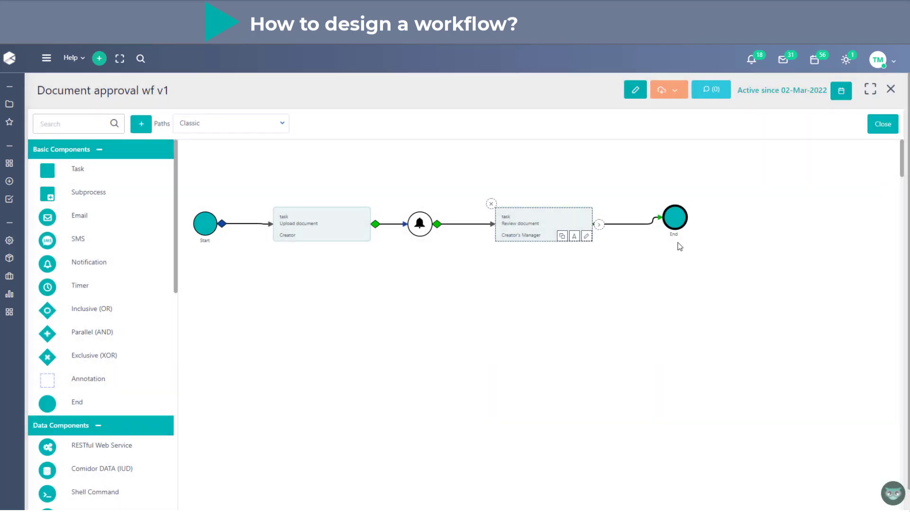
{"action": "left_click_drag", "start_coordinate": [680, 217], "coordinate": [680, 225]}
{"action": "left_click", "coordinate": [583, 291]}
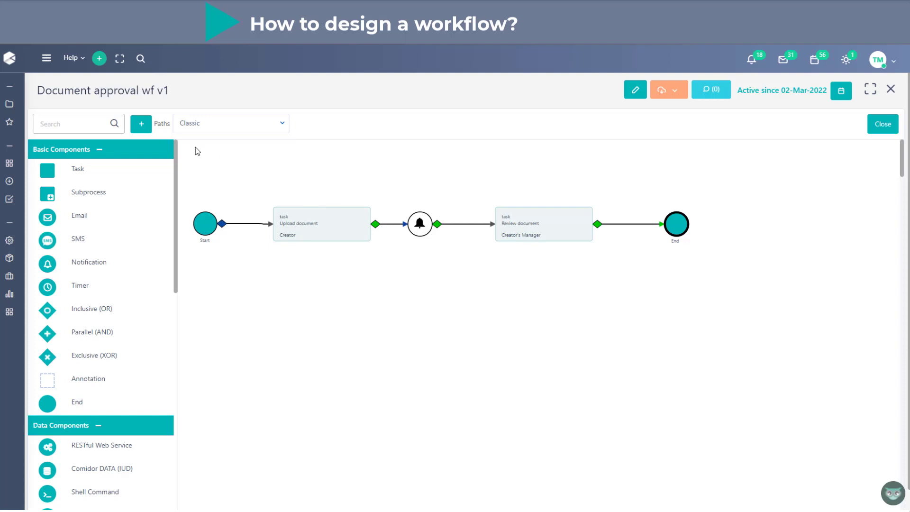
- Add a lane titled "Creator" and shift the Start element clear of the lane's title strip
{"action": "left_click", "coordinate": [141, 124]}
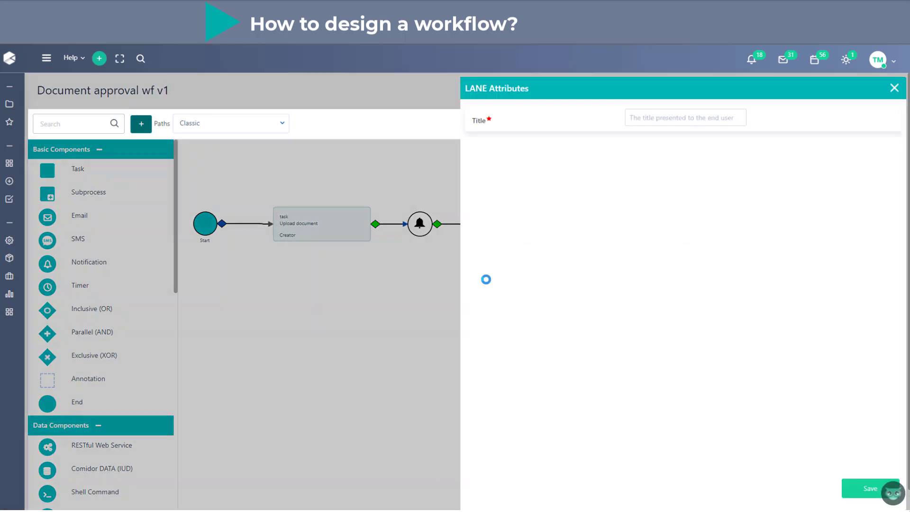
{"action": "left_click", "coordinate": [693, 122]}
{"action": "left_click", "coordinate": [640, 156]}
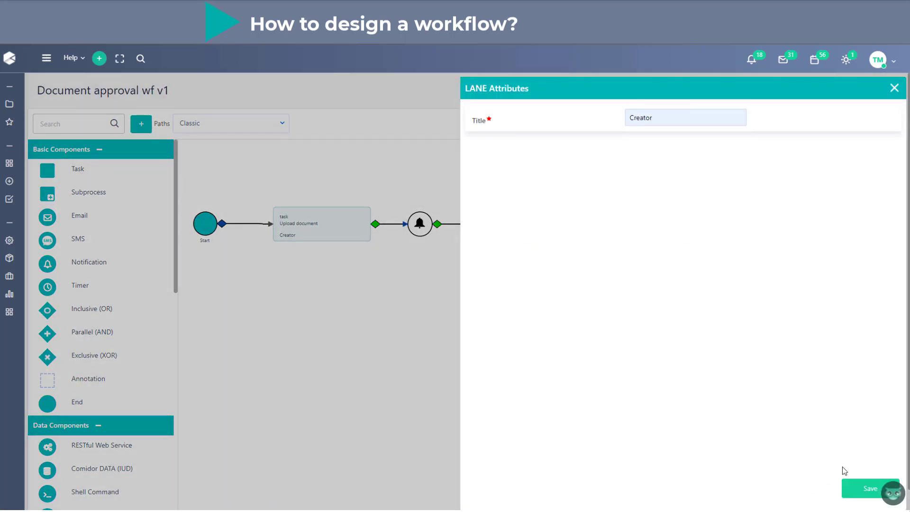
{"action": "left_click", "coordinate": [861, 488]}
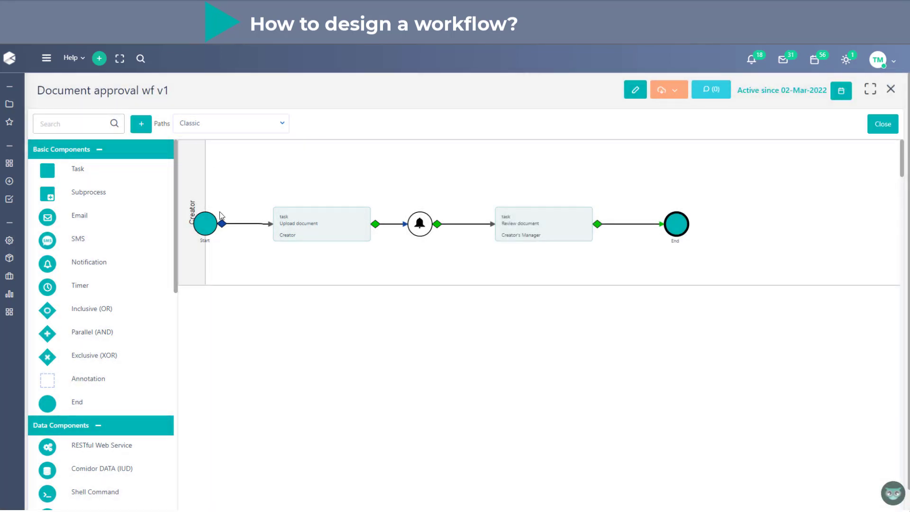
{"action": "left_click_drag", "start_coordinate": [209, 228], "coordinate": [230, 228]}
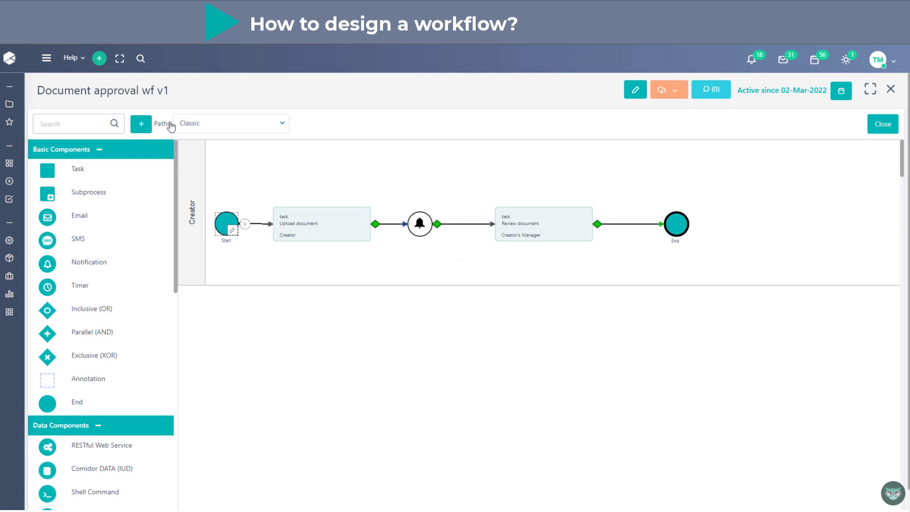
- Add a second lane titled "Creator's Manager" below the Creator lane and save it
{"action": "left_click", "coordinate": [141, 124]}
{"action": "left_click", "coordinate": [660, 119]}
{"action": "type", "text": "Creator's"}
{"action": "left_click", "coordinate": [673, 141]}
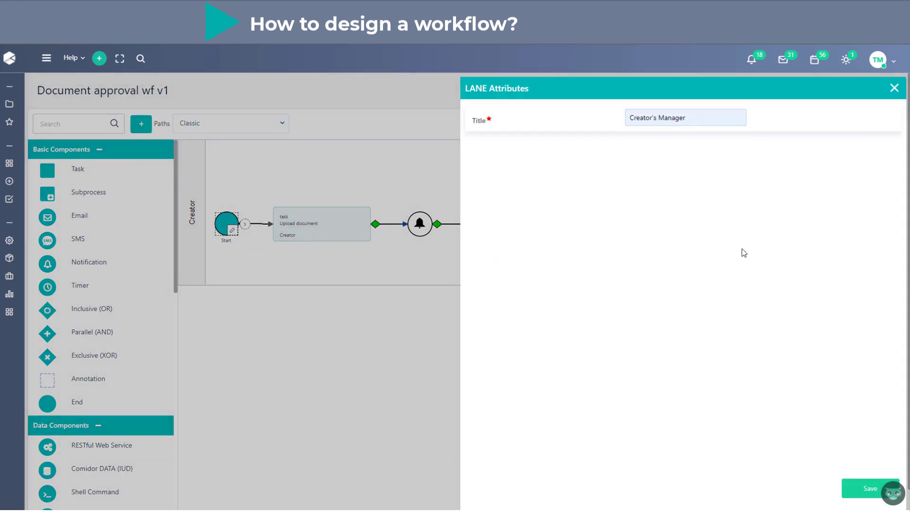
{"action": "left_click", "coordinate": [848, 491]}
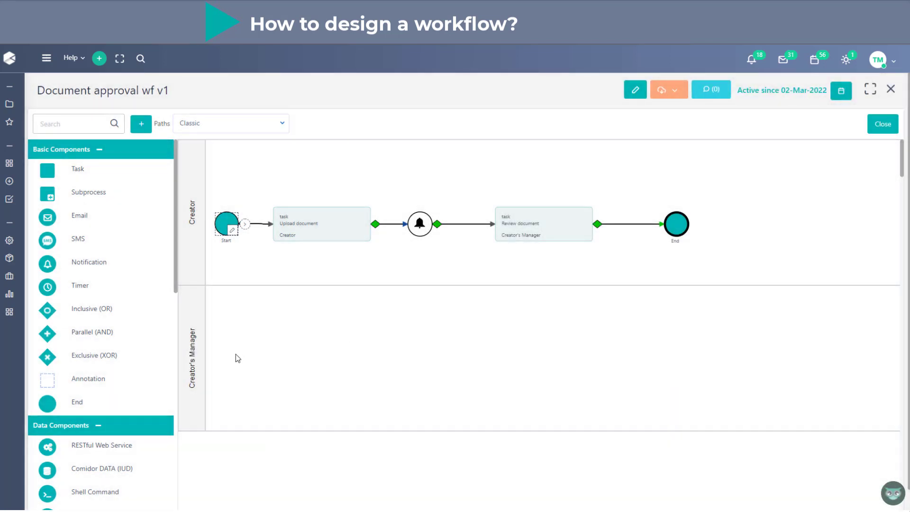
- Move the "Review document" task and the "Notify manager" notification into the Creator's Manager lane
{"action": "left_click", "coordinate": [195, 332]}
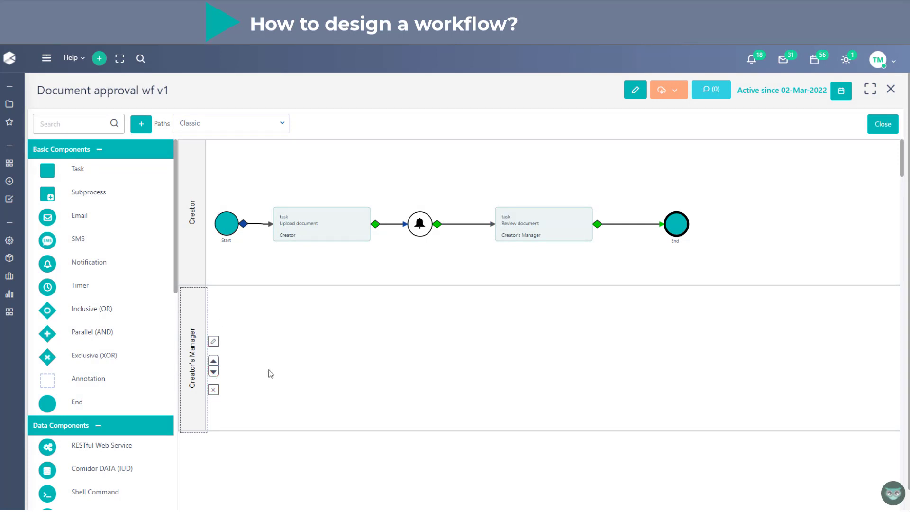
{"action": "left_click_drag", "start_coordinate": [547, 219], "coordinate": [546, 365]}
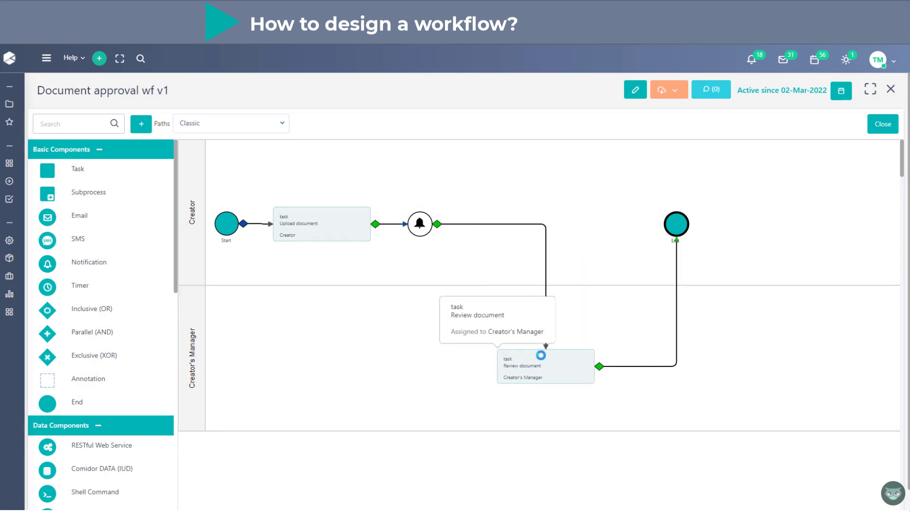
{"action": "left_click_drag", "start_coordinate": [423, 228], "coordinate": [399, 366]}
{"action": "left_click", "coordinate": [738, 351]}
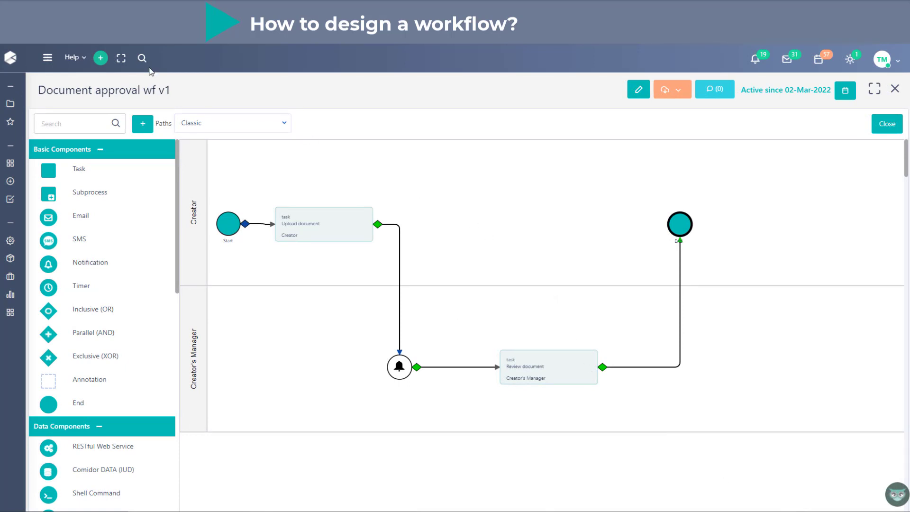
- Start a new process from Quick Add and title it "Document creation process"
{"action": "left_click", "coordinate": [47, 58]}
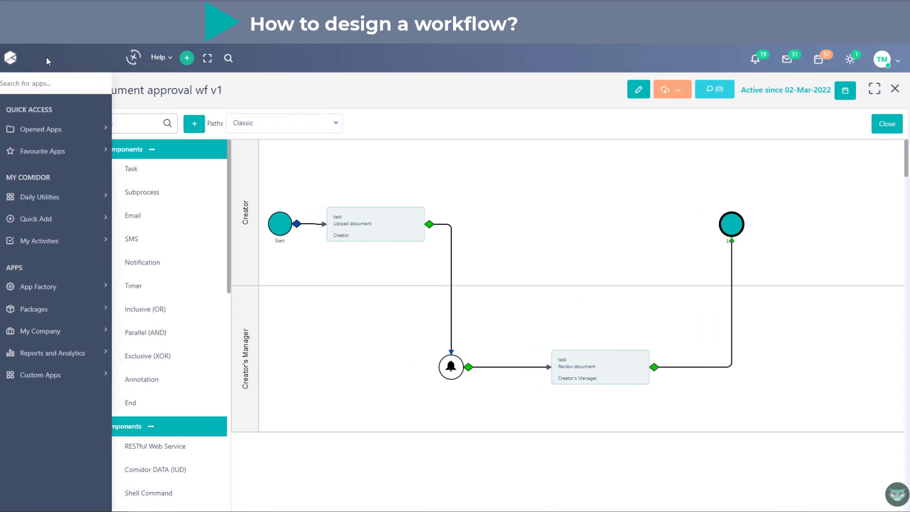
{"action": "left_click", "coordinate": [65, 219]}
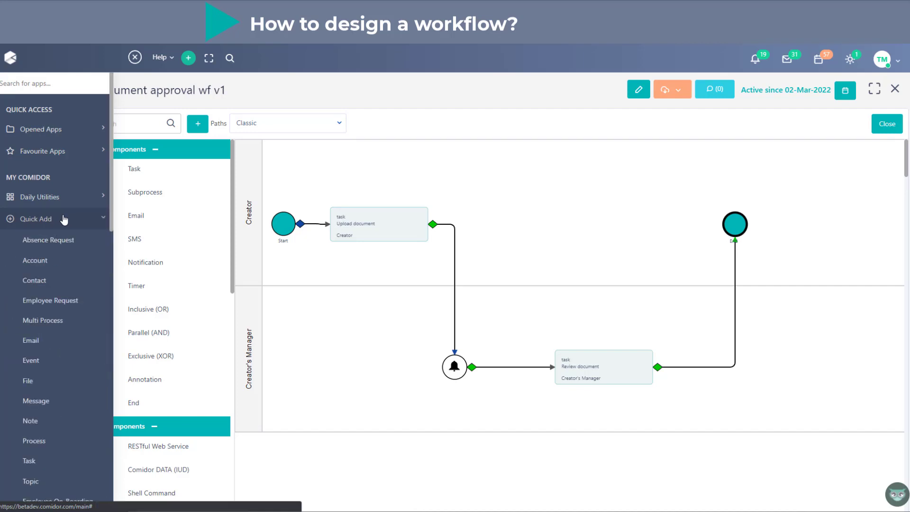
{"action": "left_click", "coordinate": [54, 440]}
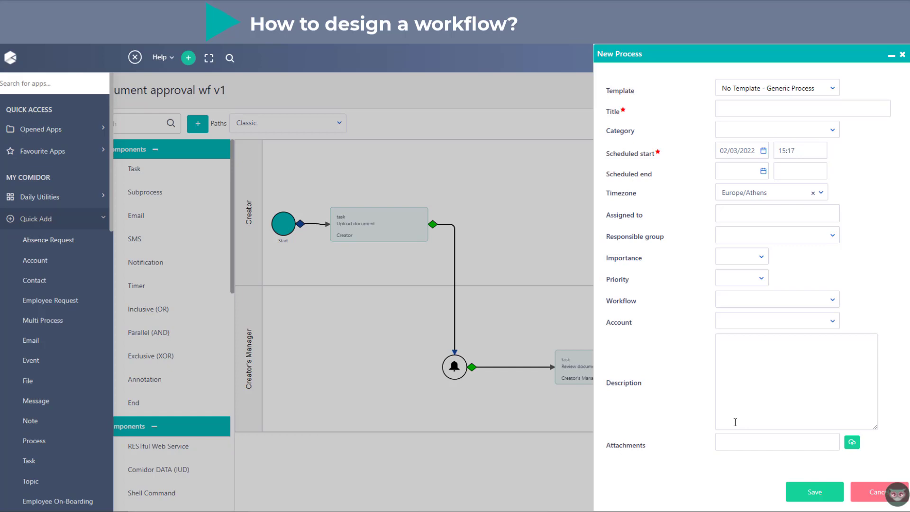
{"action": "left_click", "coordinate": [820, 109]}
{"action": "type", "text": "Do"}
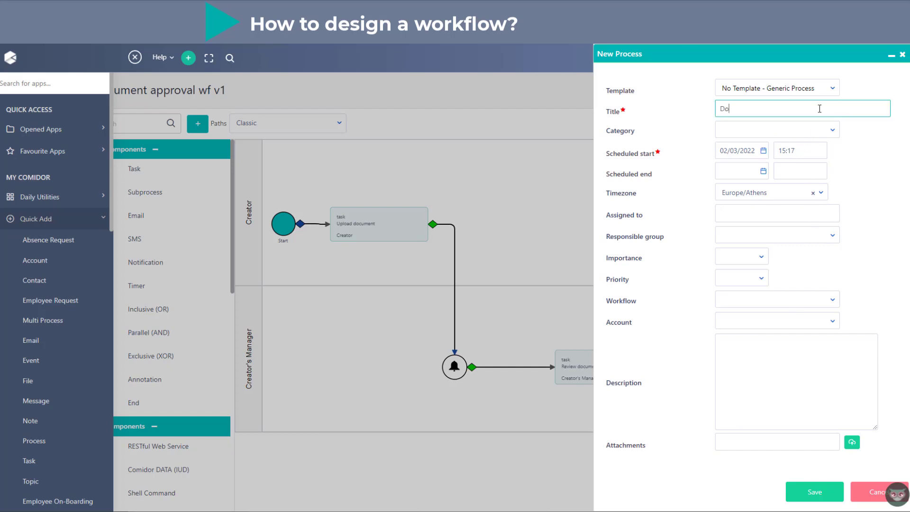
{"action": "type", "text": "cument creation process"}
- Assign the new process to Creator and Creator's Manager
{"action": "left_click", "coordinate": [808, 213]}
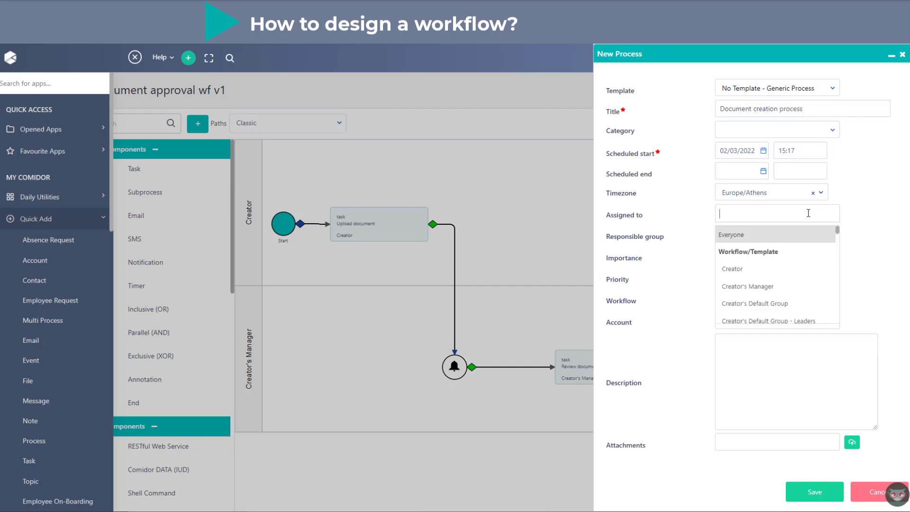
{"action": "left_click", "coordinate": [780, 269]}
{"action": "left_click", "coordinate": [792, 213]}
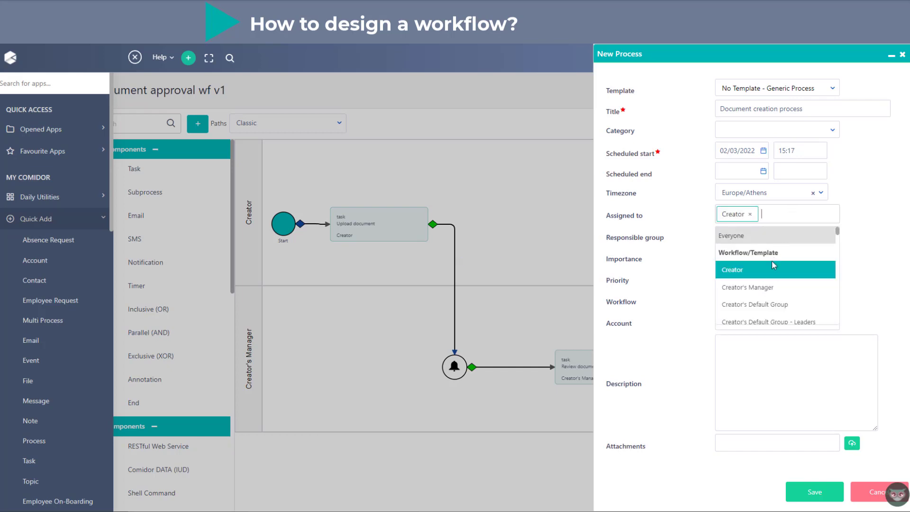
{"action": "left_click", "coordinate": [735, 284]}
- Attach the workflow "Document approval wf \ 1" to the new process and save the process
{"action": "left_click", "coordinate": [722, 318]}
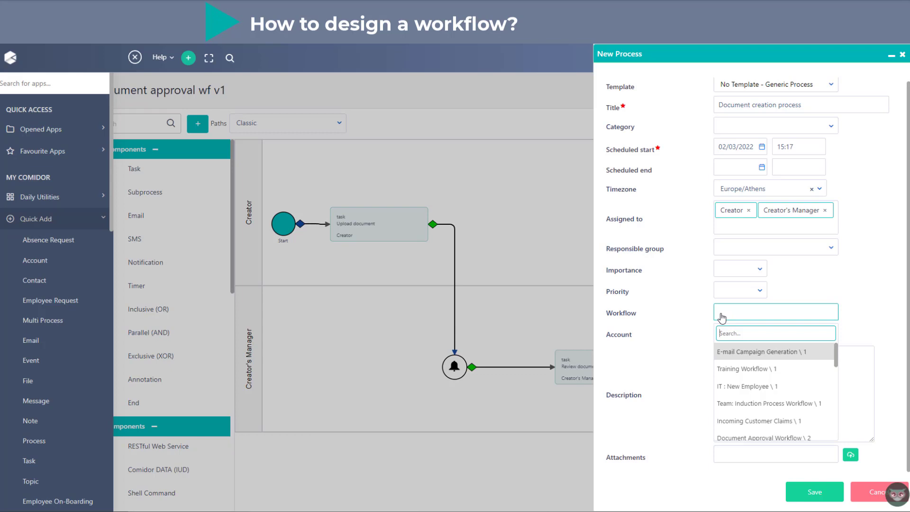
{"action": "type", "text": "d"}
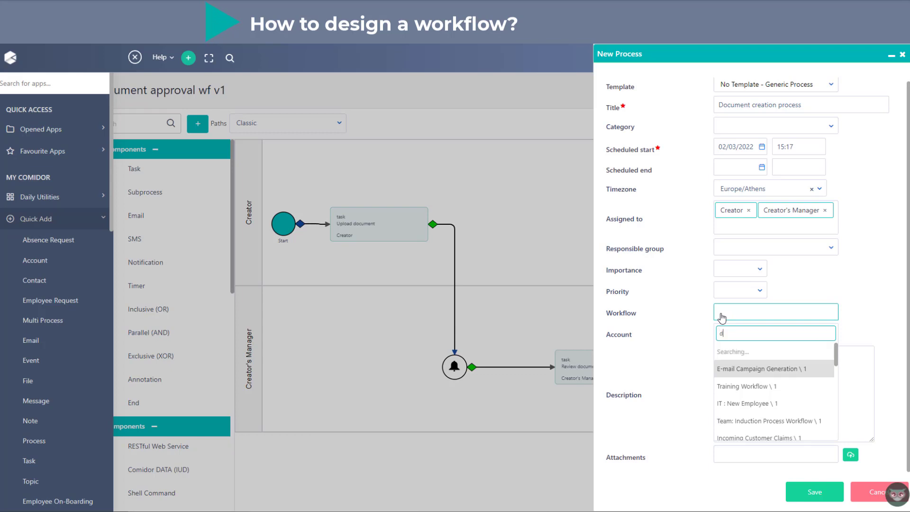
{"action": "type", "text": "oc"}
{"action": "left_click", "coordinate": [746, 370]}
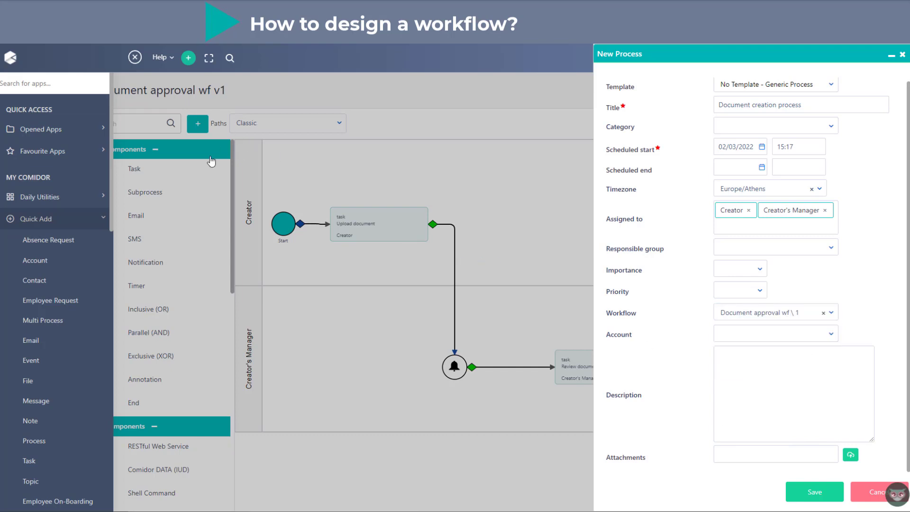
{"action": "left_click", "coordinate": [801, 493]}
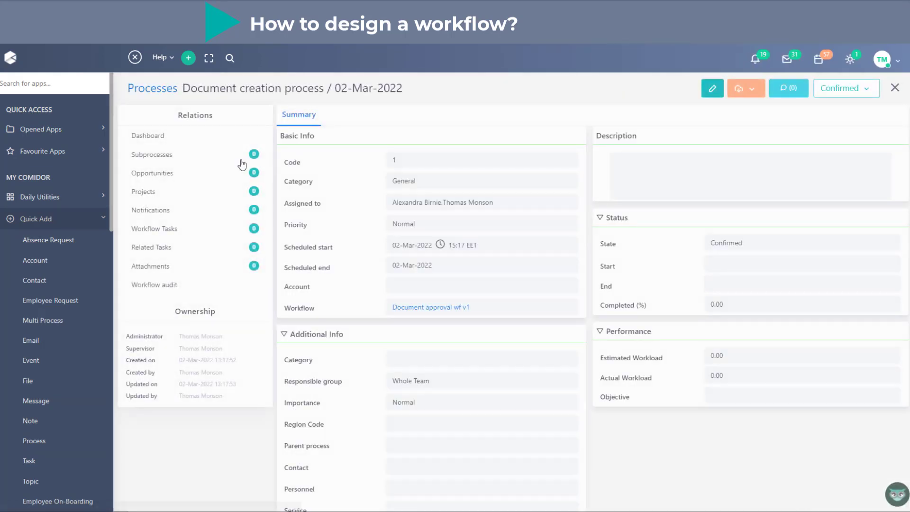
- Examine the run diagram of the workflow attached to the "Document creation process" from its workflow tasks
{"action": "left_click", "coordinate": [135, 58]}
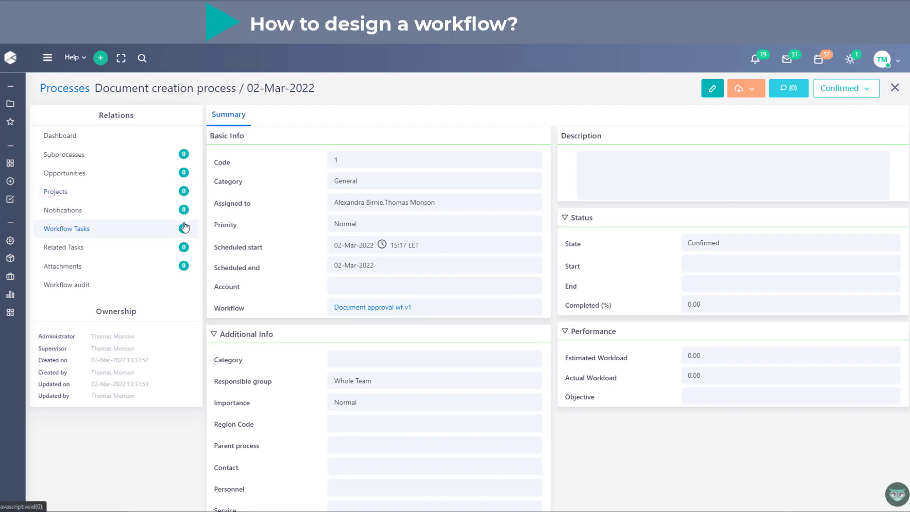
{"action": "left_click", "coordinate": [112, 230]}
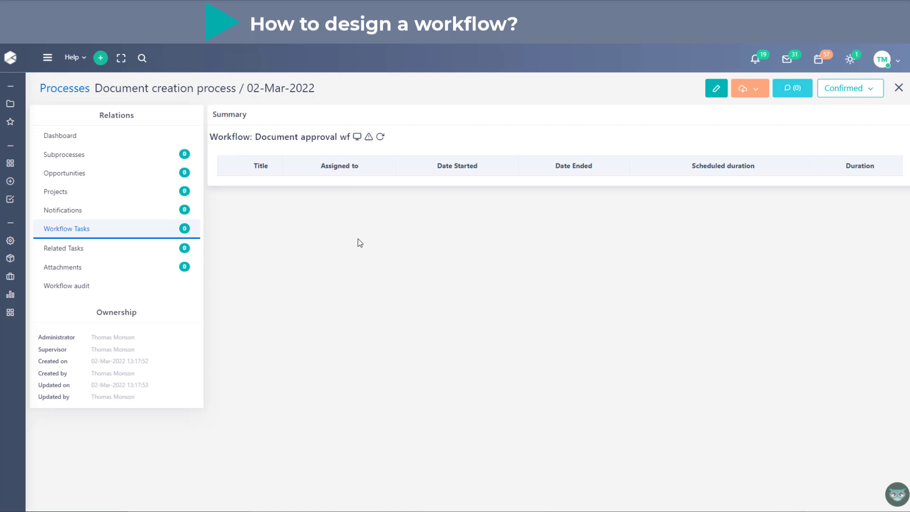
{"action": "left_click", "coordinate": [357, 137]}
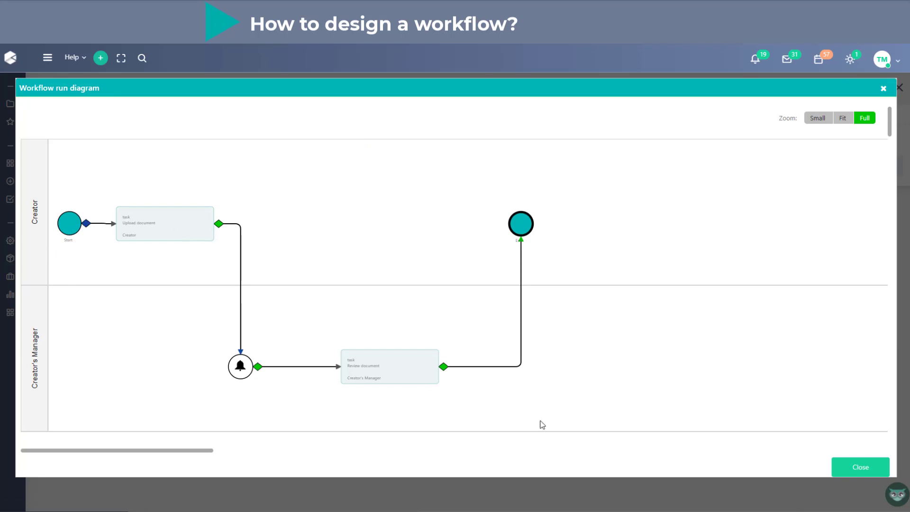
{"action": "left_click", "coordinate": [865, 470]}
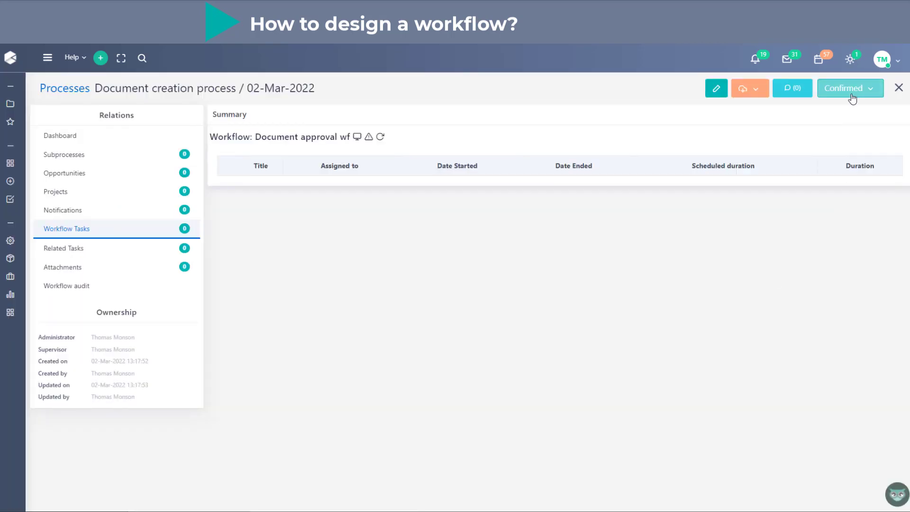
- Change the state of the "Document creation process" to Running and refresh the process page
{"action": "left_click", "coordinate": [852, 90]}
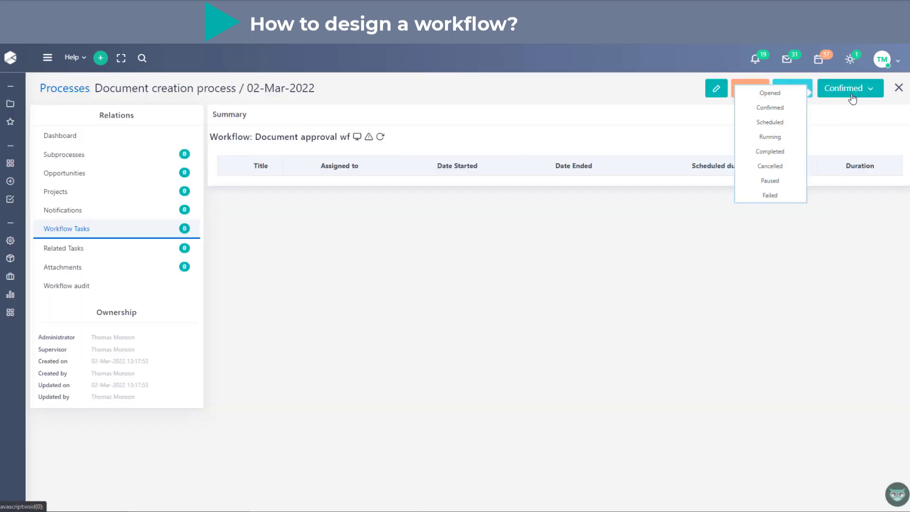
{"action": "left_click", "coordinate": [784, 138]}
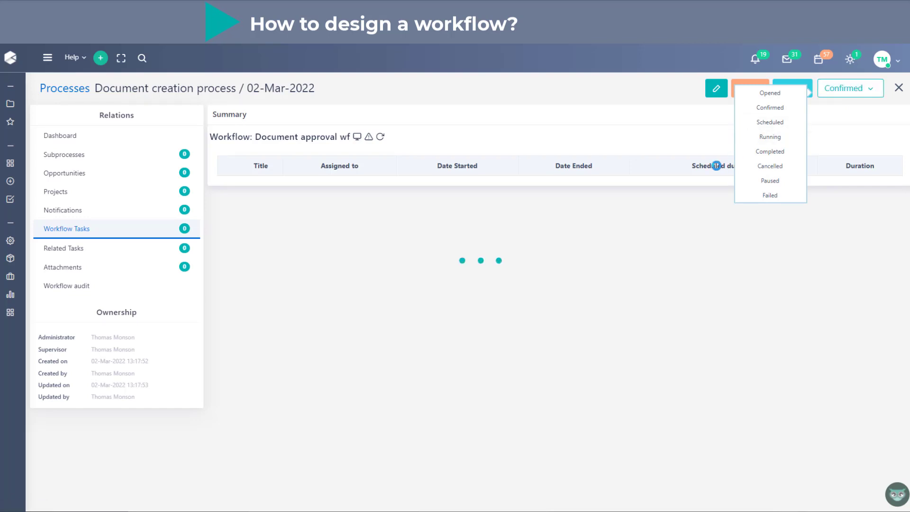
{"action": "left_click", "coordinate": [523, 339]}
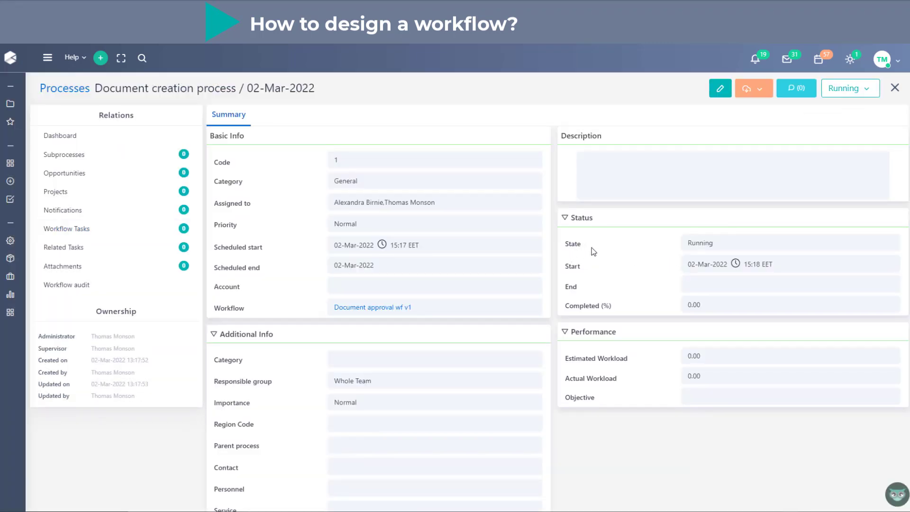
{"action": "left_click", "coordinate": [757, 88]}
{"action": "left_click", "coordinate": [748, 105]}
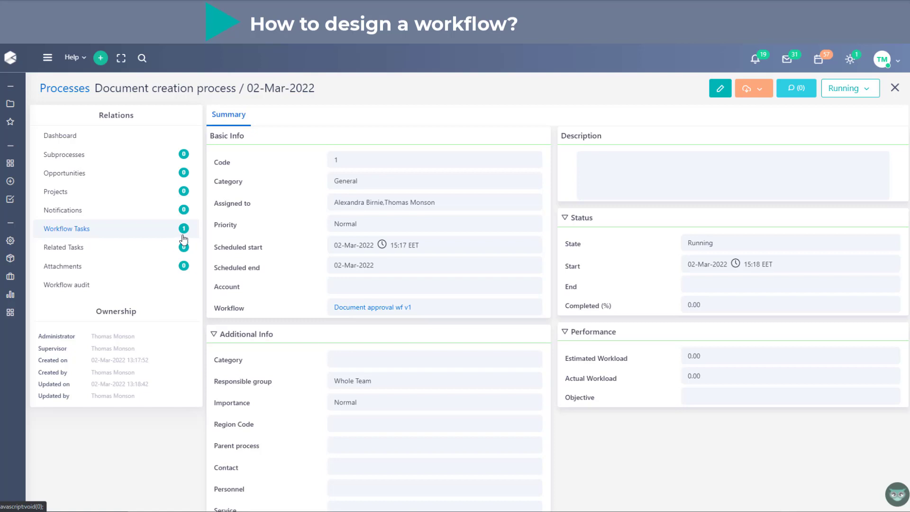
- Check the process's workflow tasks, then open today's "Upload document" task from the calendar and complete it with the default execution info
{"action": "left_click", "coordinate": [185, 237]}
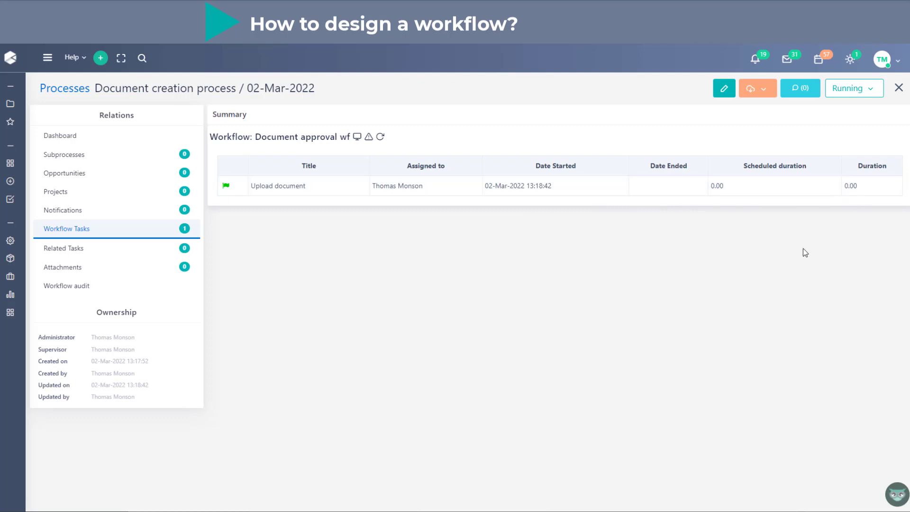
{"action": "left_click", "coordinate": [820, 61]}
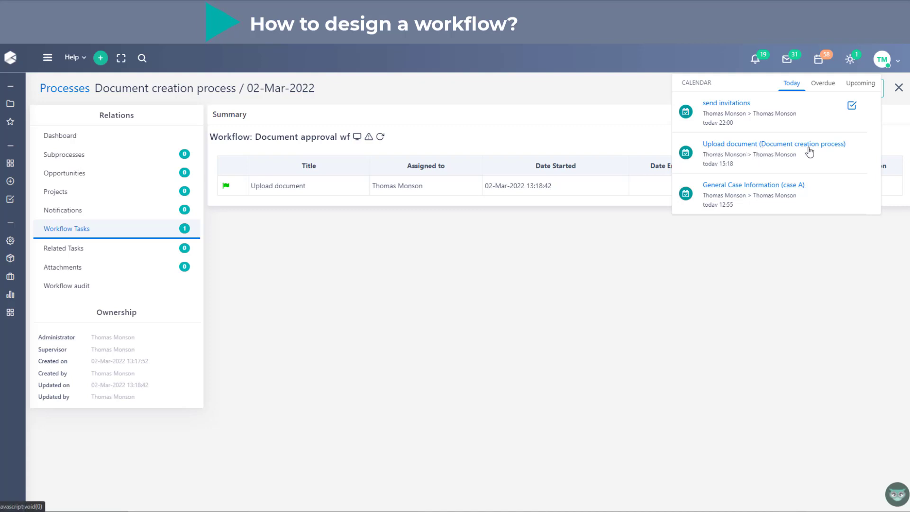
{"action": "left_click", "coordinate": [835, 148]}
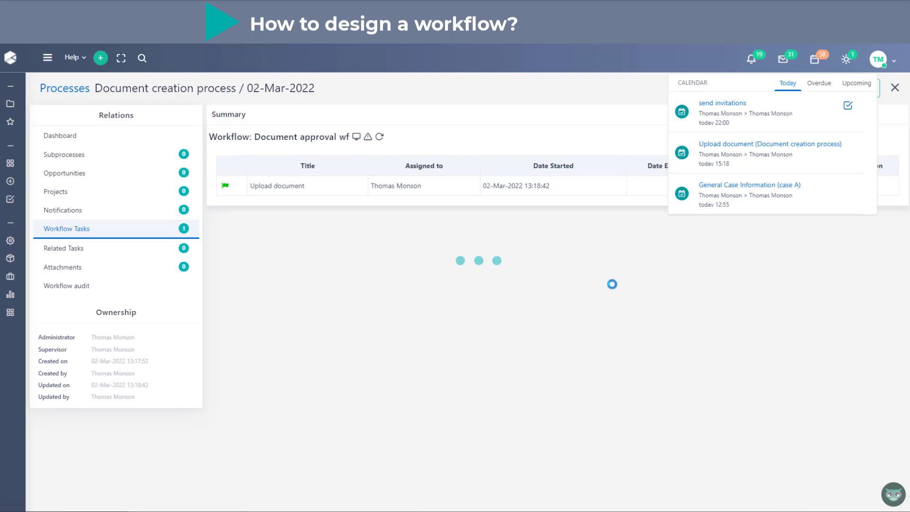
{"action": "left_click", "coordinate": [527, 240]}
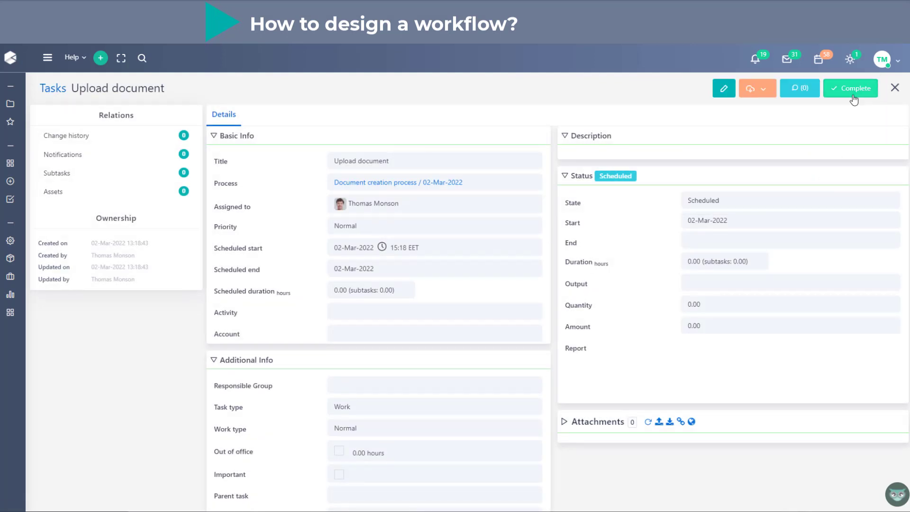
{"action": "left_click", "coordinate": [839, 89]}
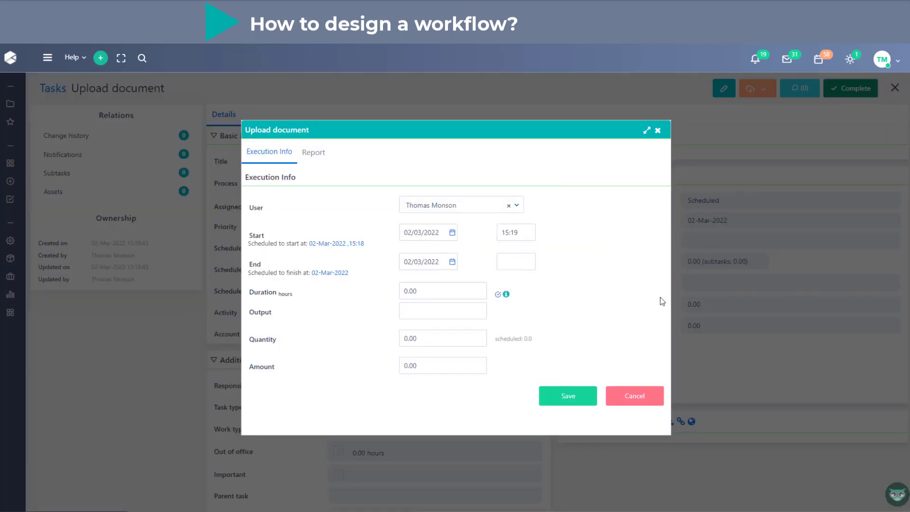
{"action": "left_click", "coordinate": [568, 396]}
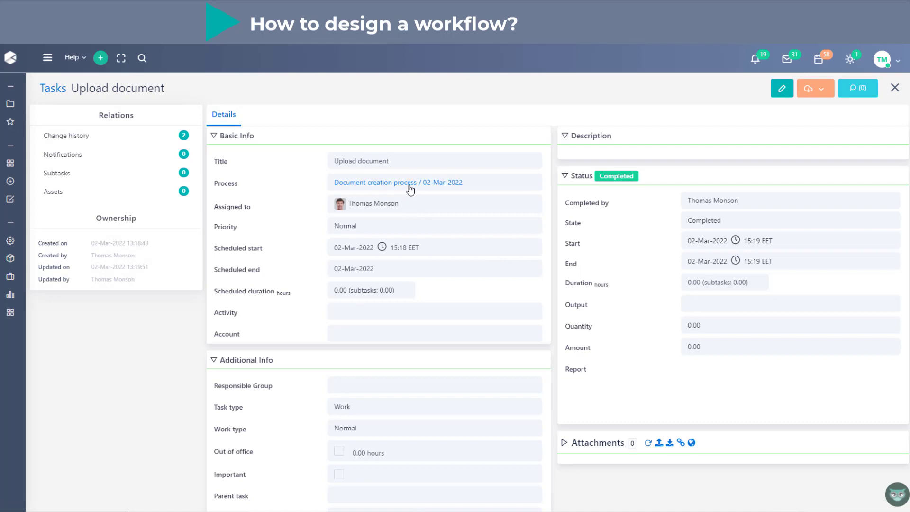
- Return to the "Document creation process" and inspect its workflow run diagram and error log
{"action": "left_click", "coordinate": [409, 188]}
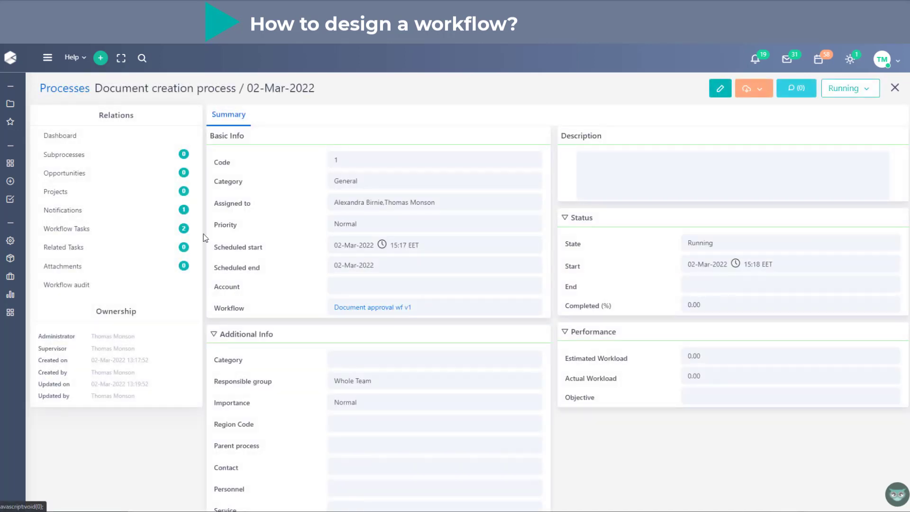
{"action": "left_click", "coordinate": [173, 228]}
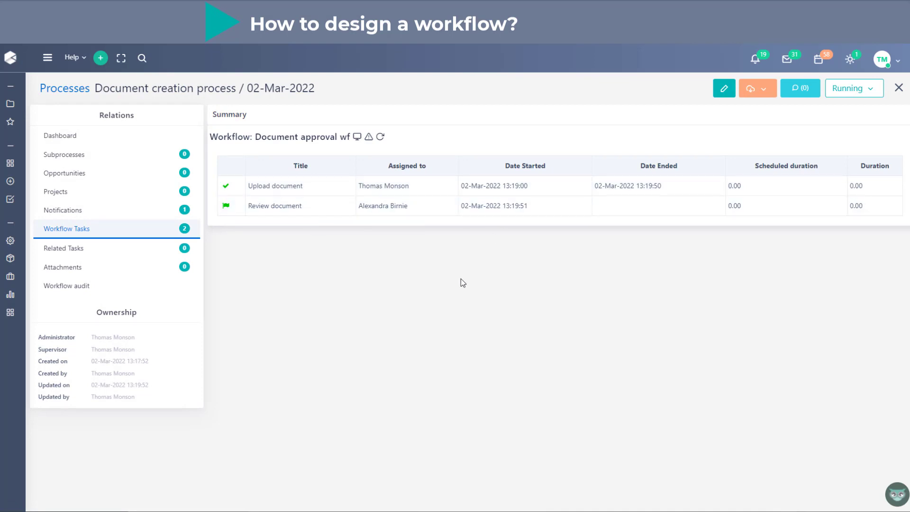
{"action": "left_click", "coordinate": [357, 137]}
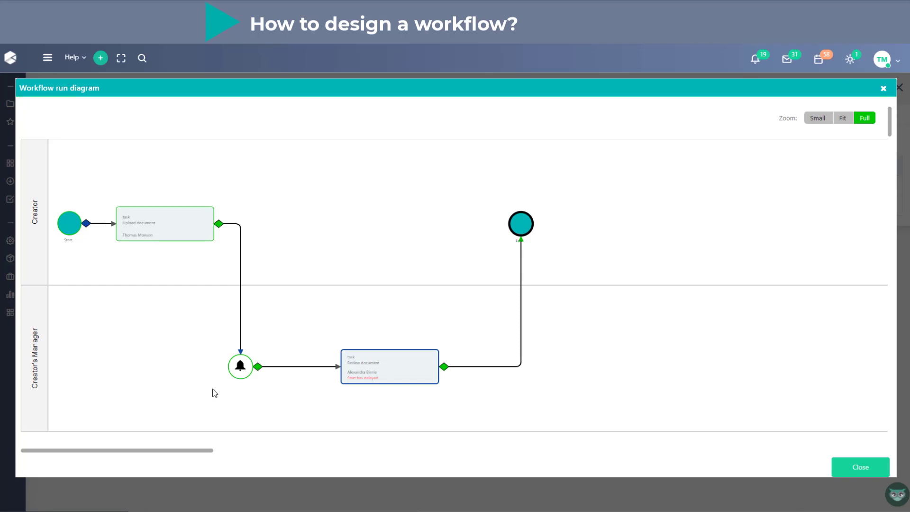
{"action": "left_click", "coordinate": [849, 466]}
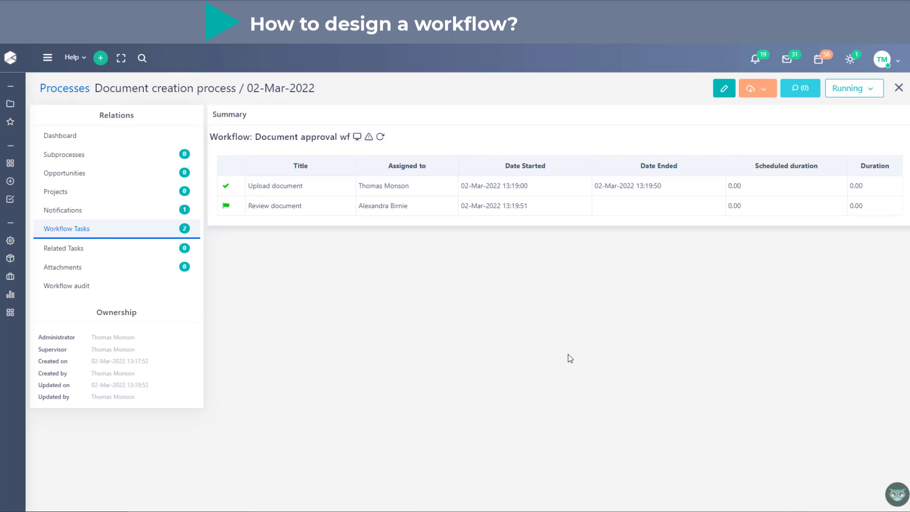
{"action": "left_click", "coordinate": [369, 138]}
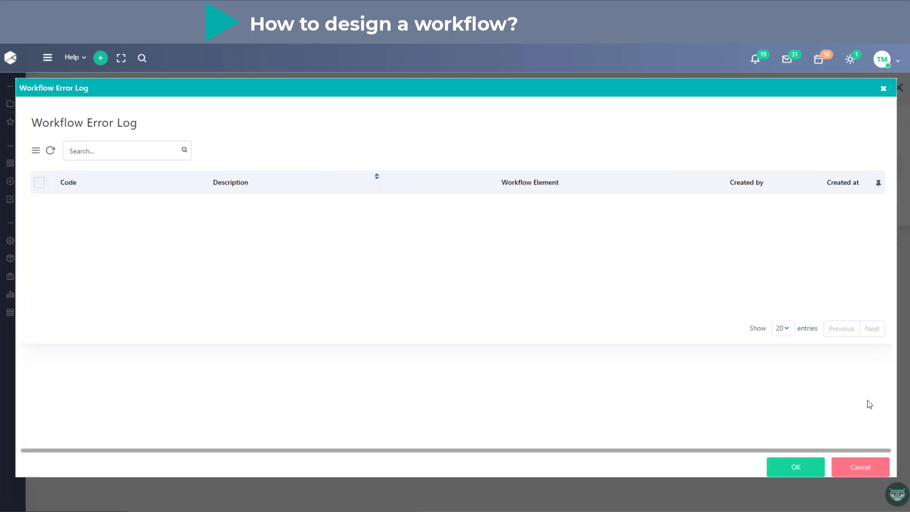
{"action": "left_click", "coordinate": [876, 469]}
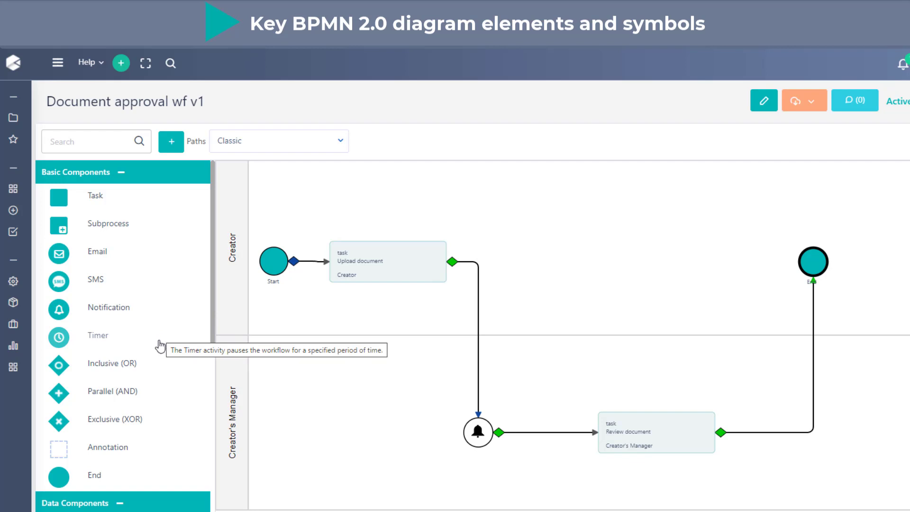
- Read the descriptions of the Basic Components in the workflow designer, including the Parallel gateway and the End event
{"action": "left_click", "coordinate": [479, 366]}
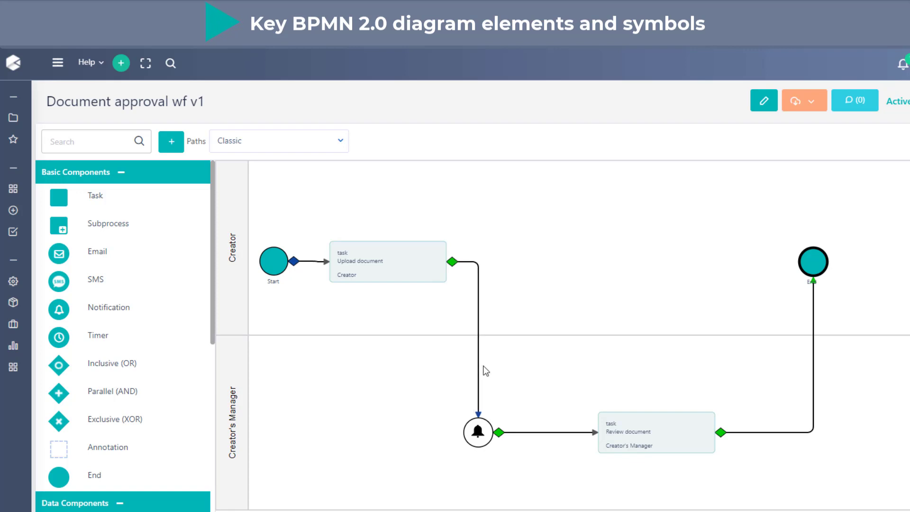
{"action": "mouse_move", "coordinate": [139, 407]}
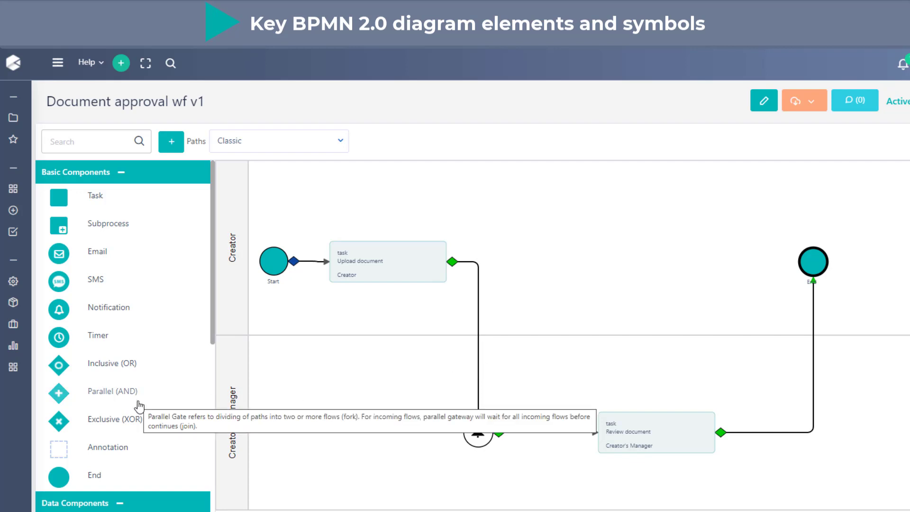
{"action": "mouse_move", "coordinate": [138, 456]}
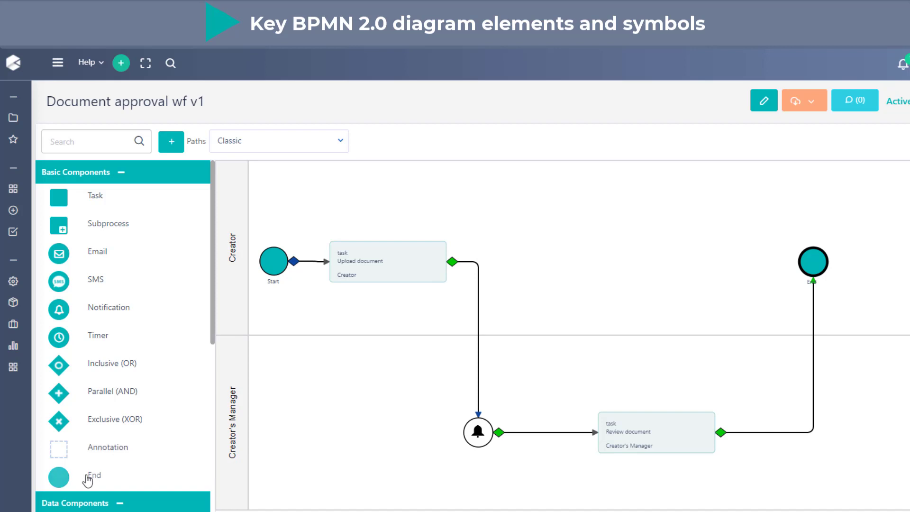
{"action": "mouse_move", "coordinate": [88, 480]}
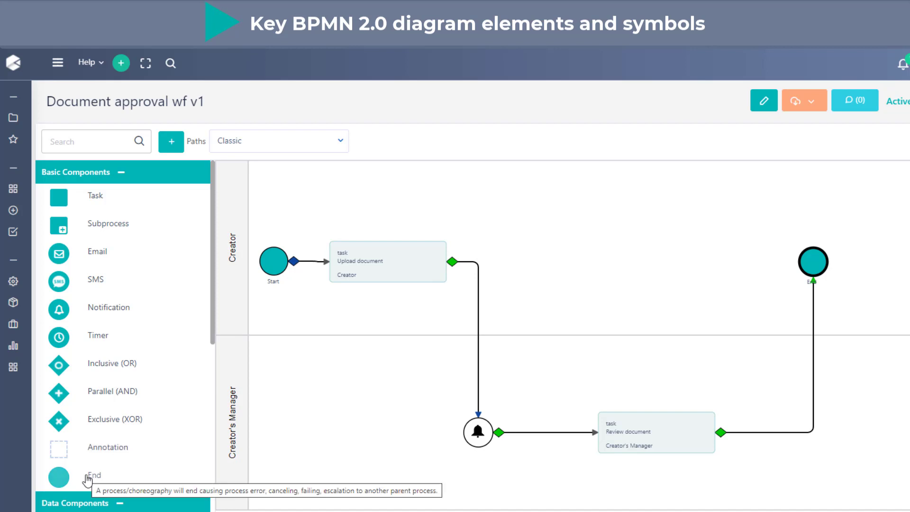
- Collapse the Basic Components and review the Data Components, reading the descriptions of Create graph, SQL Creator and Message Queue
{"action": "left_click", "coordinate": [119, 172]}
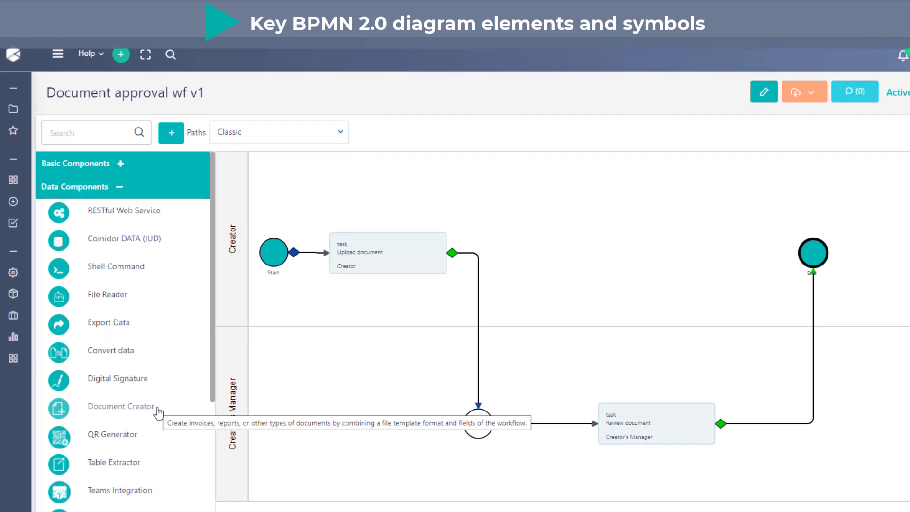
{"action": "scroll", "coordinate": [158, 398], "scroll_direction": "down", "scroll_amount": 1}
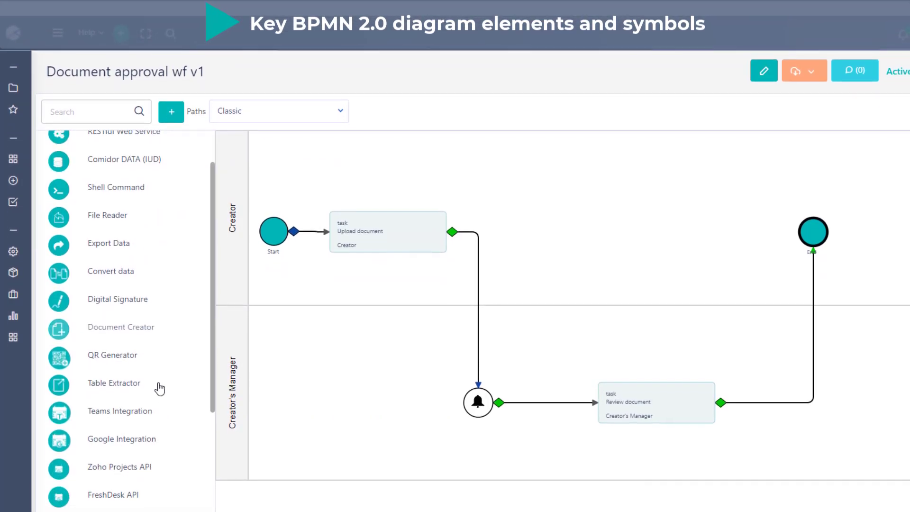
{"action": "scroll", "coordinate": [152, 360], "scroll_direction": "down", "scroll_amount": 1}
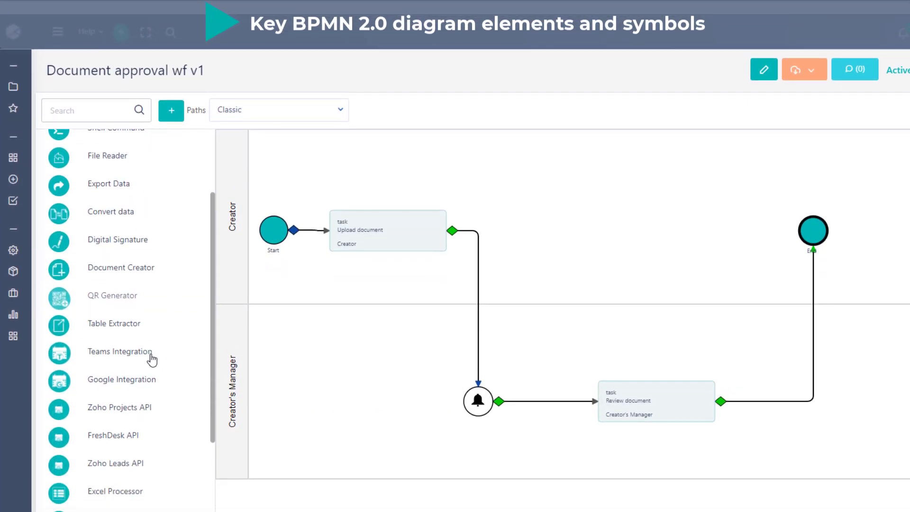
{"action": "scroll", "coordinate": [158, 332], "scroll_direction": "up", "scroll_amount": 1}
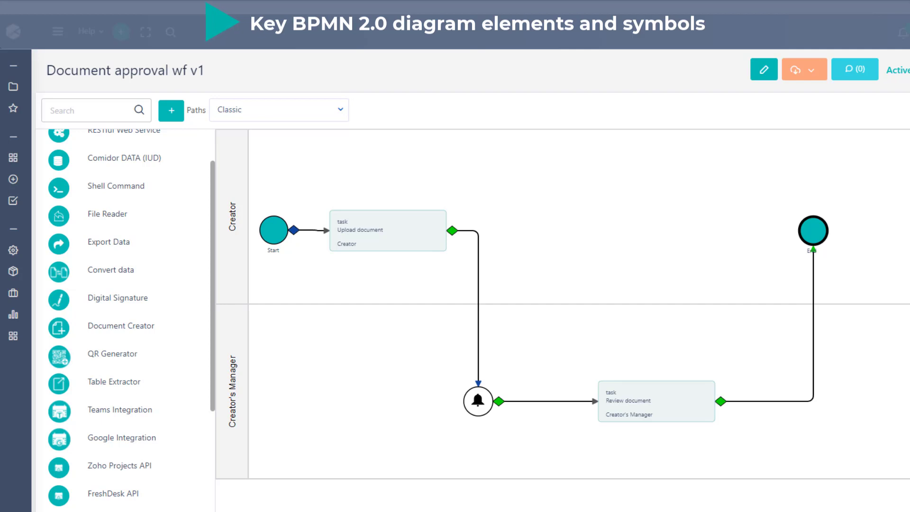
{"action": "scroll", "coordinate": [174, 357], "scroll_direction": "down", "scroll_amount": 5}
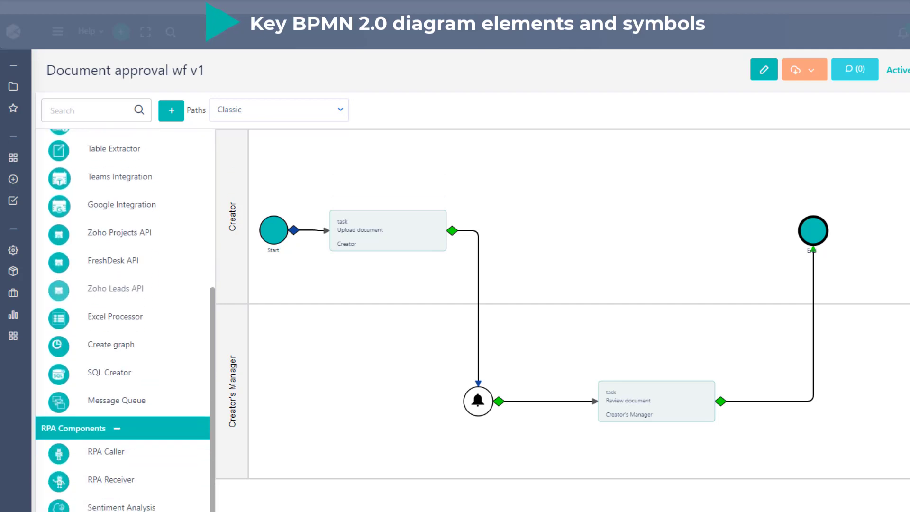
{"action": "mouse_move", "coordinate": [173, 357]}
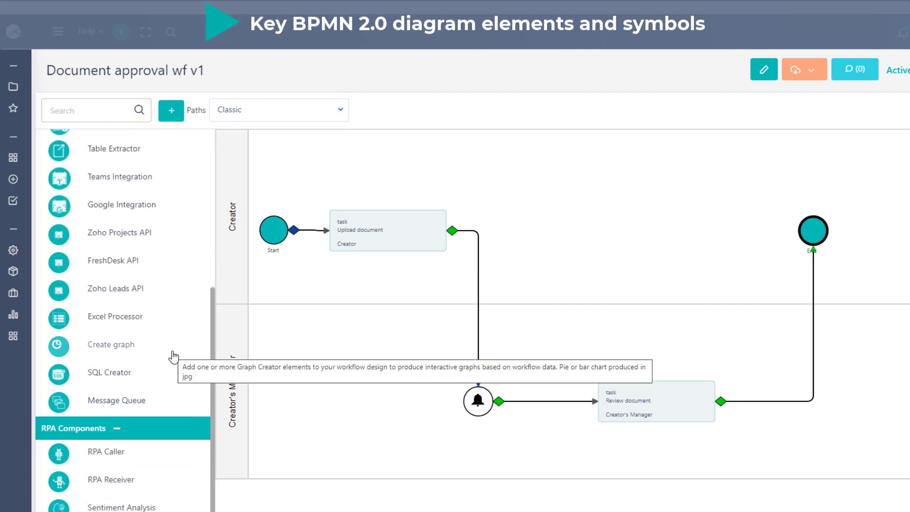
{"action": "mouse_move", "coordinate": [167, 379]}
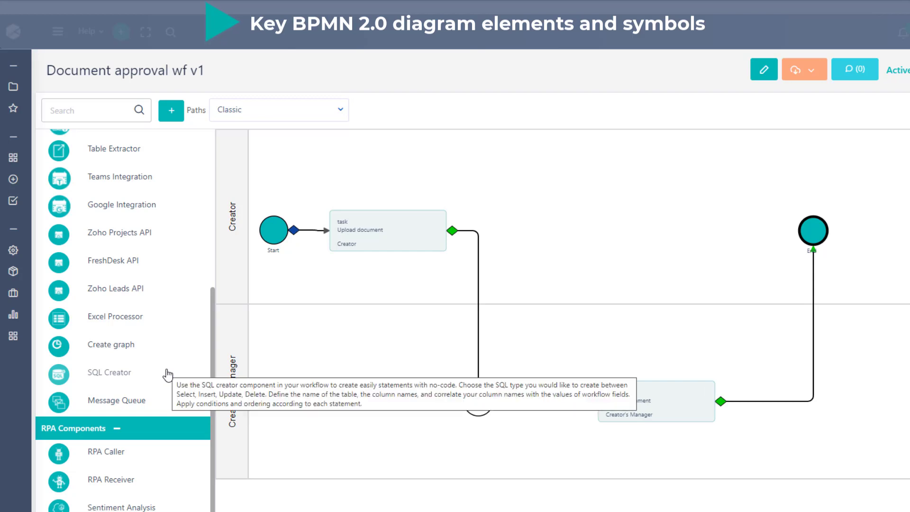
{"action": "mouse_move", "coordinate": [158, 404]}
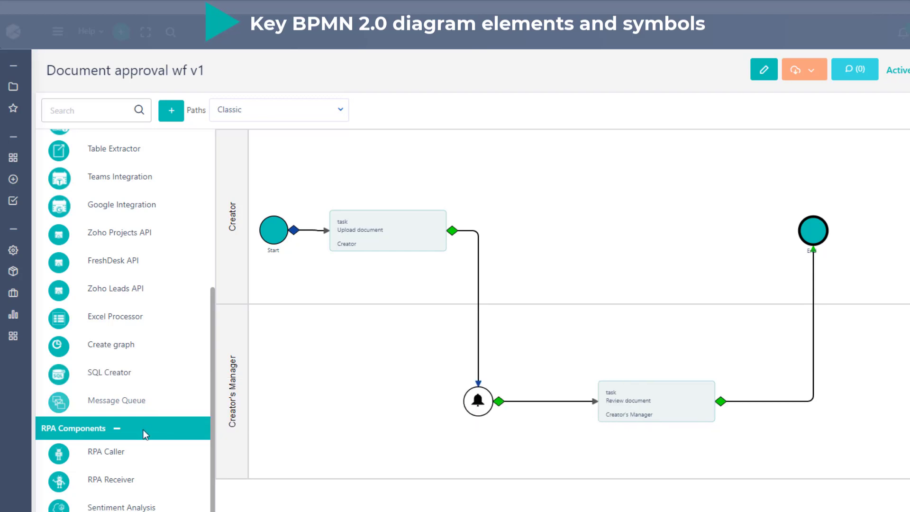
- Collapse the Data Components and read the descriptions of RPA Components such as RPA Caller, Sentiment Analysis, Document Analyzer and Text Classification
{"action": "scroll", "coordinate": [163, 372], "scroll_direction": "up", "scroll_amount": 6}
{"action": "left_click", "coordinate": [119, 163]}
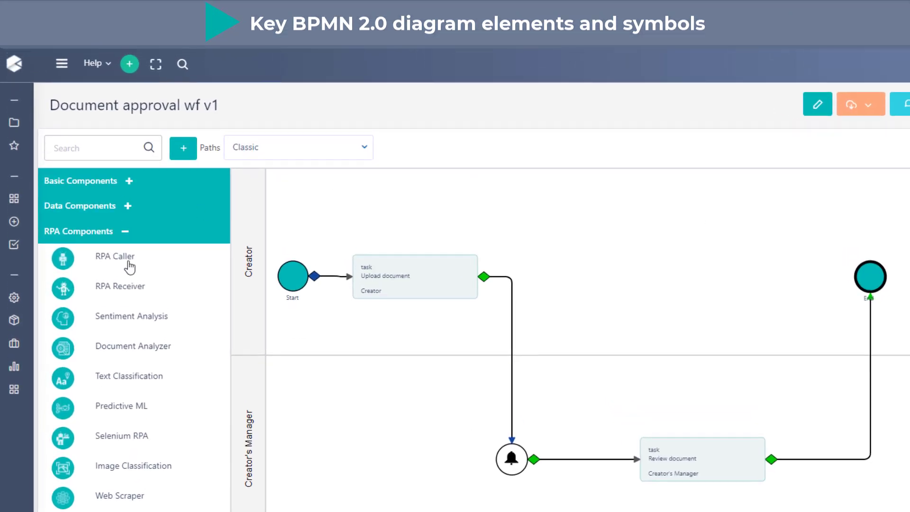
{"action": "mouse_move", "coordinate": [184, 262]}
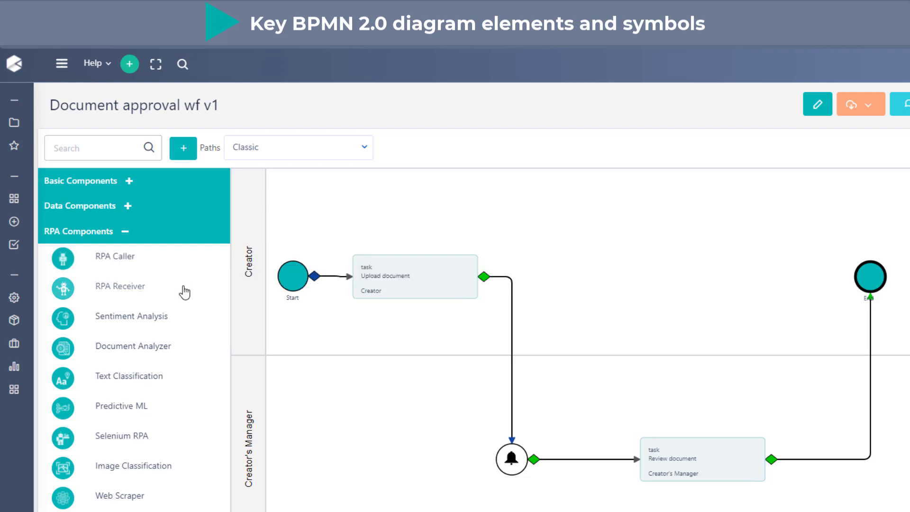
{"action": "mouse_move", "coordinate": [193, 326]}
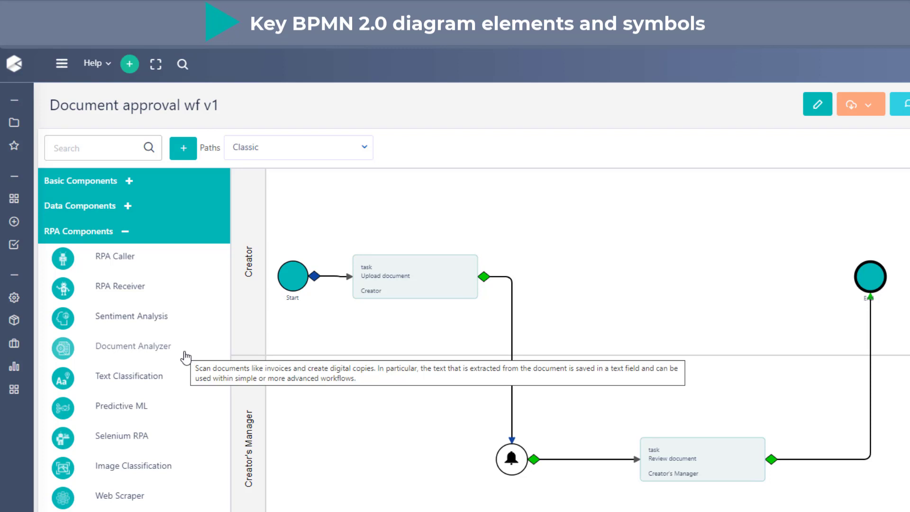
{"action": "mouse_move", "coordinate": [166, 388]}
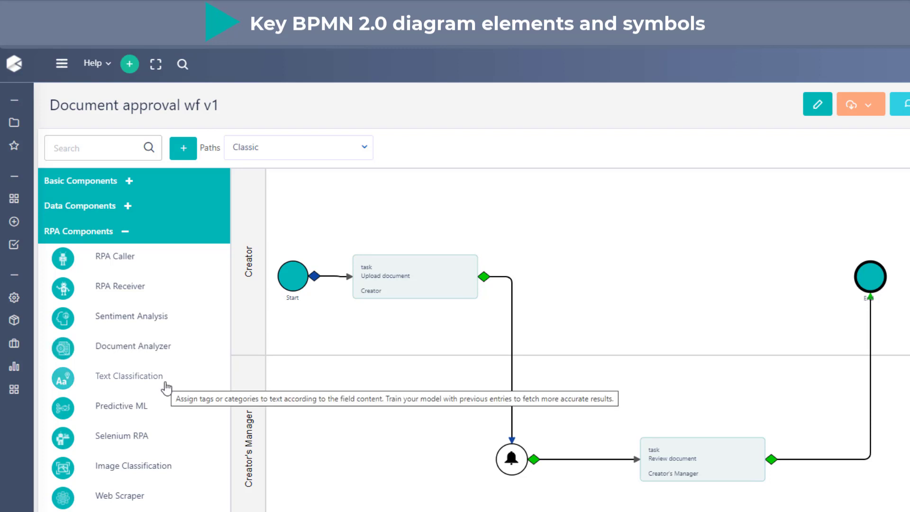